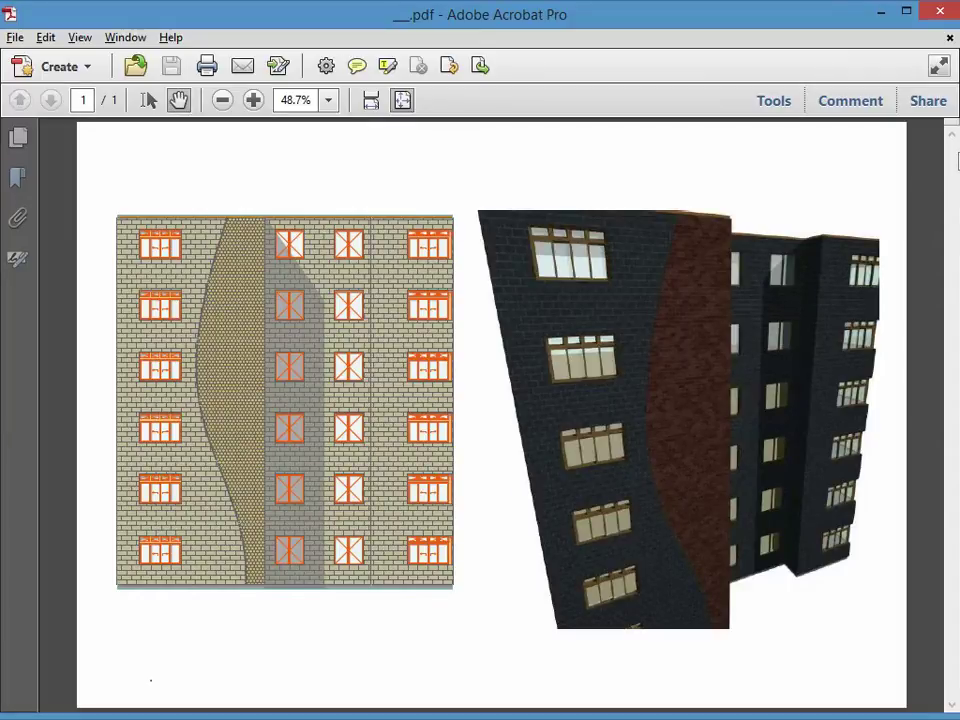
# Switch to ArchiCAD and examine the building's stepped facade and corner windows from several directions in 3D.
pyautogui.hotkey('alt', 'Tab')
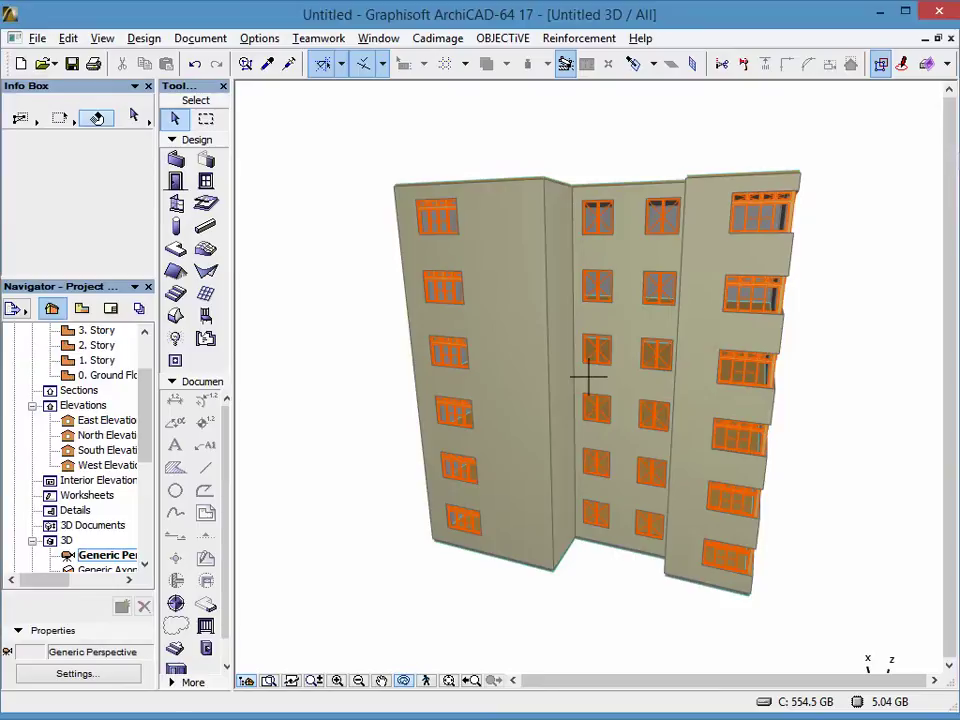
pyautogui.moveTo(703, 283); pyautogui.dragTo(641, 304)
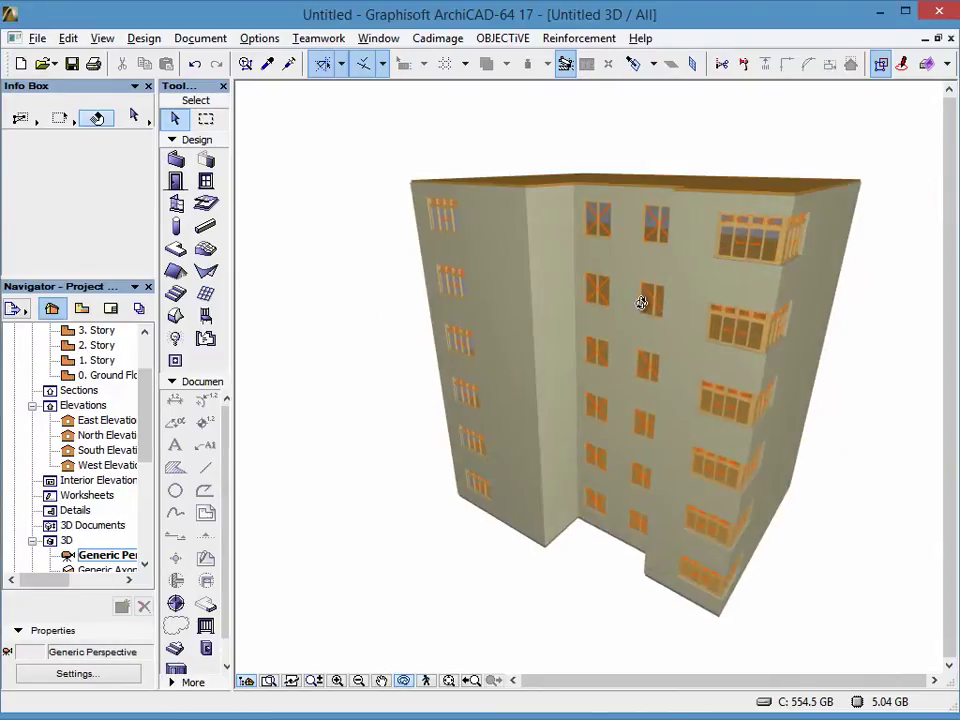
pyautogui.press('F2')
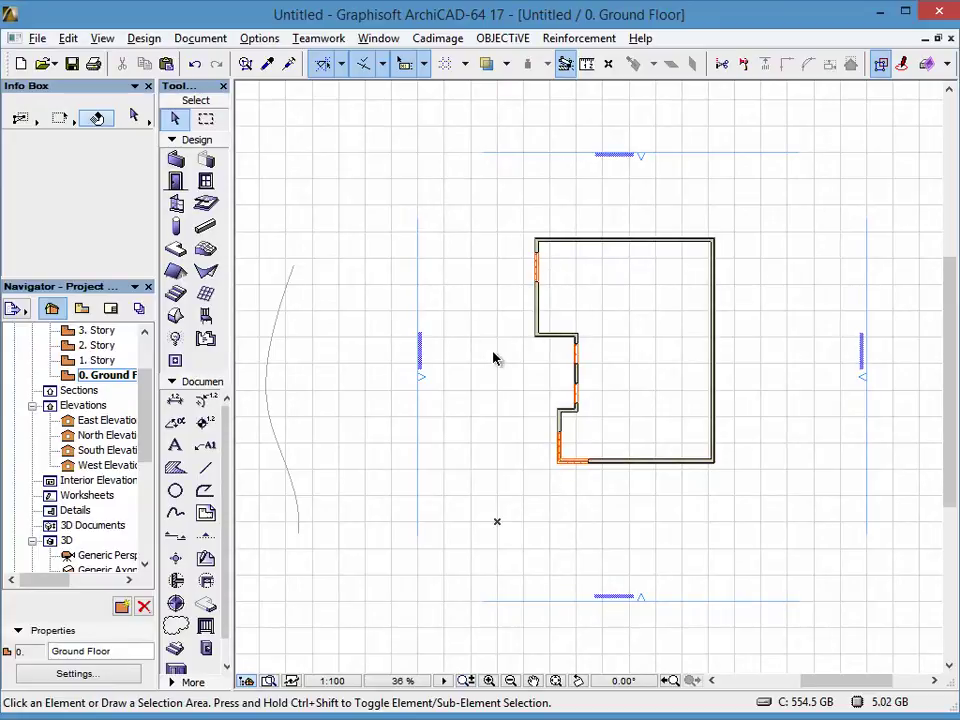
pyautogui.press('F3')
pyautogui.keyDown('shift'); pyautogui.moveTo(534, 358); pyautogui.dragTo(559, 210, button='middle'); pyautogui.keyUp('shift')
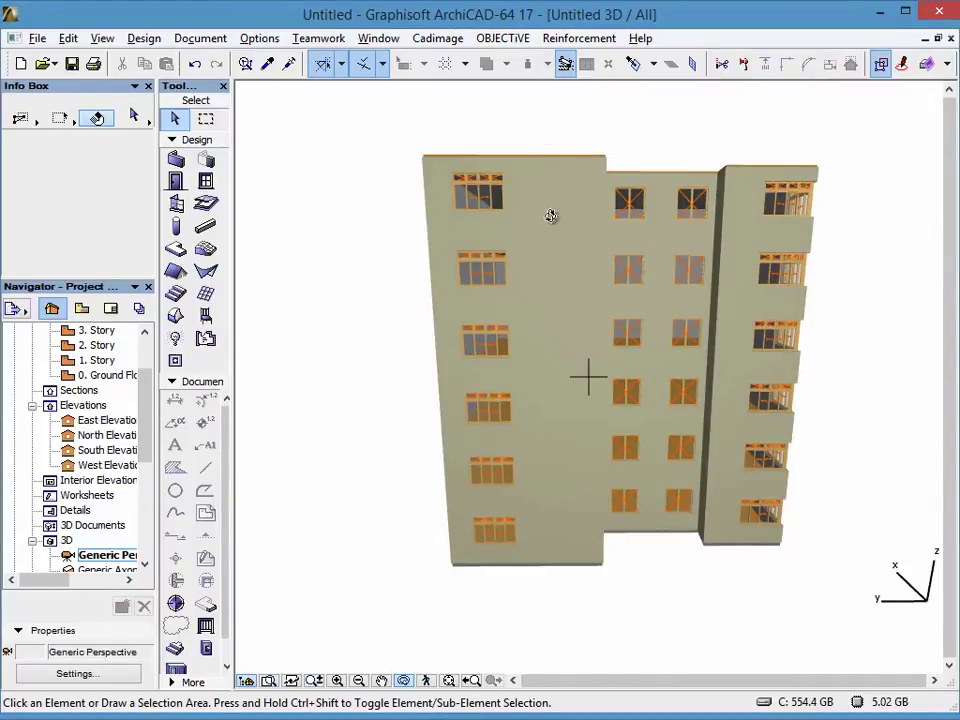
pyautogui.keyDown('shift'); pyautogui.moveTo(726, 343); pyautogui.dragTo(613, 294, button='middle'); pyautogui.keyUp('shift')
pyautogui.keyDown('shift'); pyautogui.moveTo(645, 367); pyautogui.dragTo(639, 373, button='middle'); pyautogui.keyUp('shift')
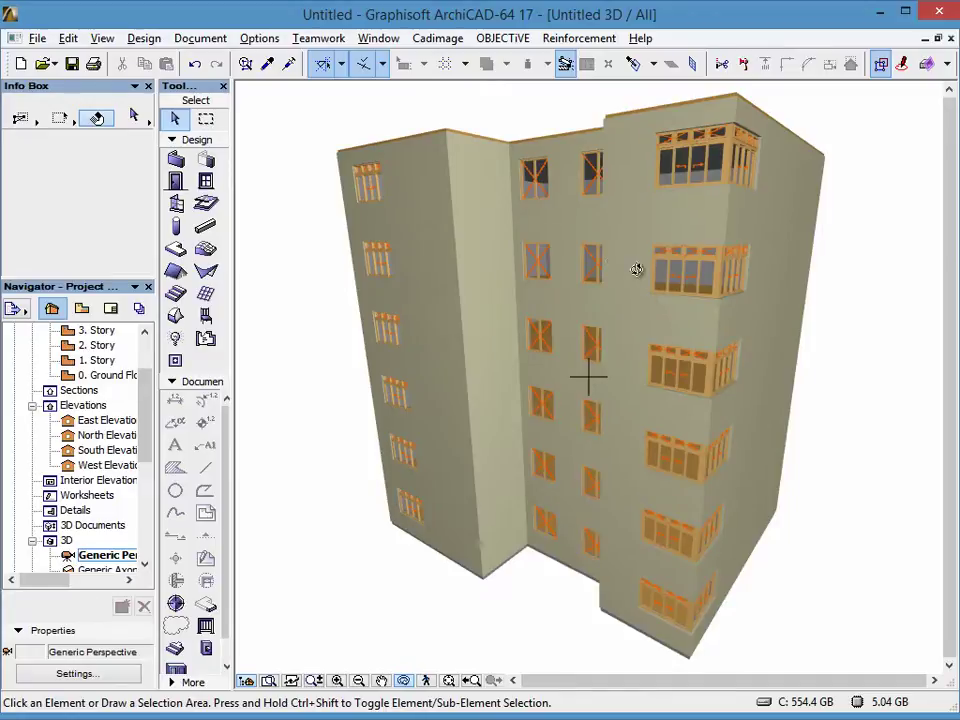
pyautogui.moveTo(585, 244); pyautogui.dragTo(574, 270)
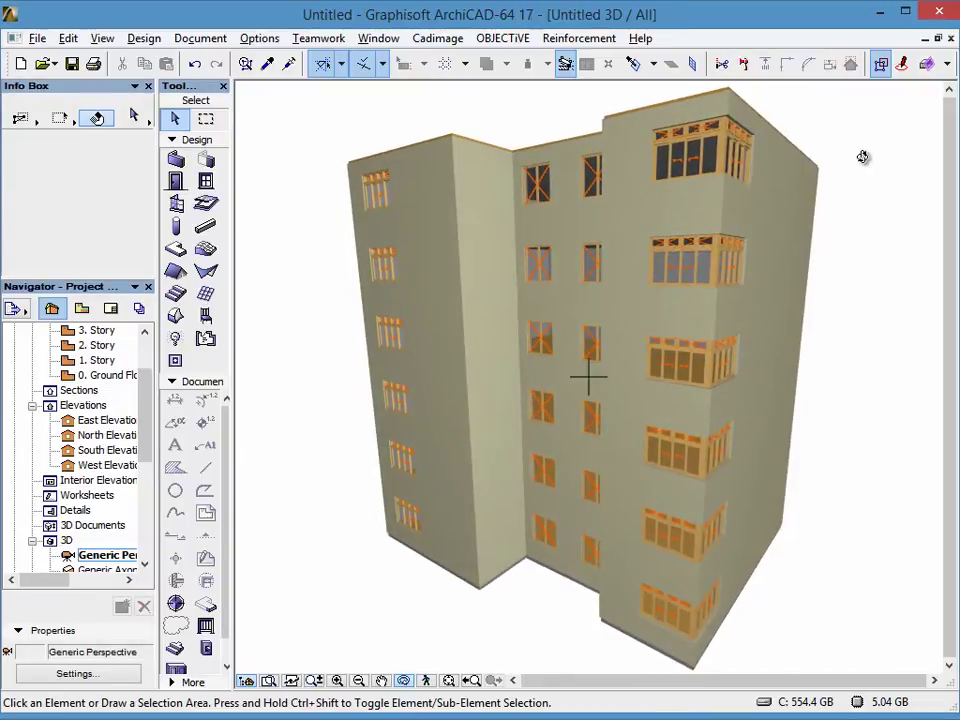
# Examine the curved spline beside the building on the ground floor plan and check its nodes.
pyautogui.press('F2')
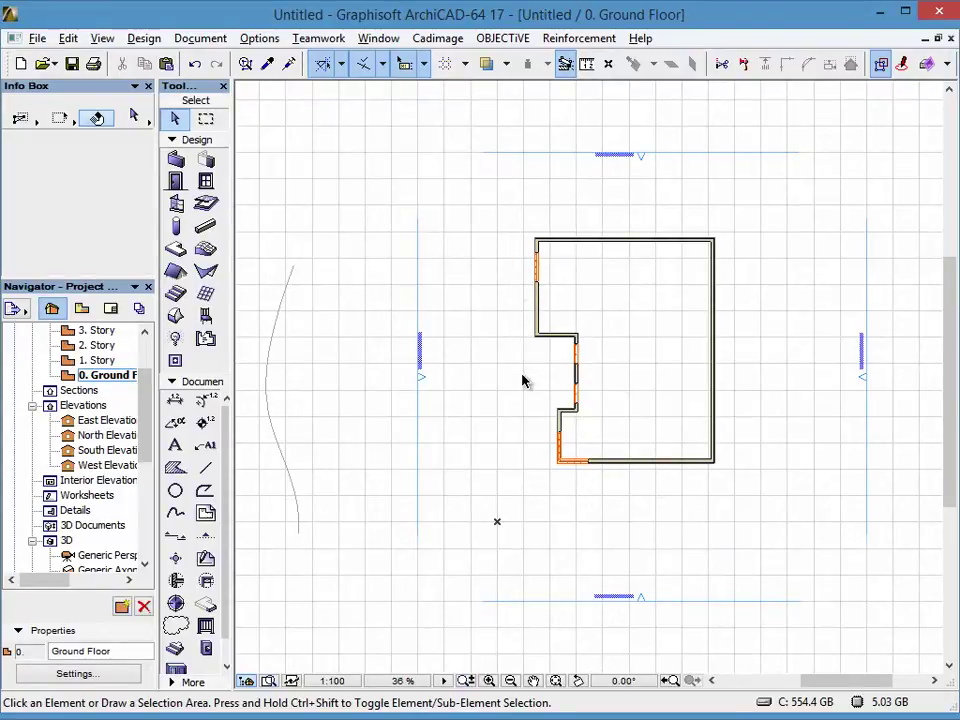
pyautogui.moveTo(326, 377); pyautogui.dragTo(423, 363, button='middle')
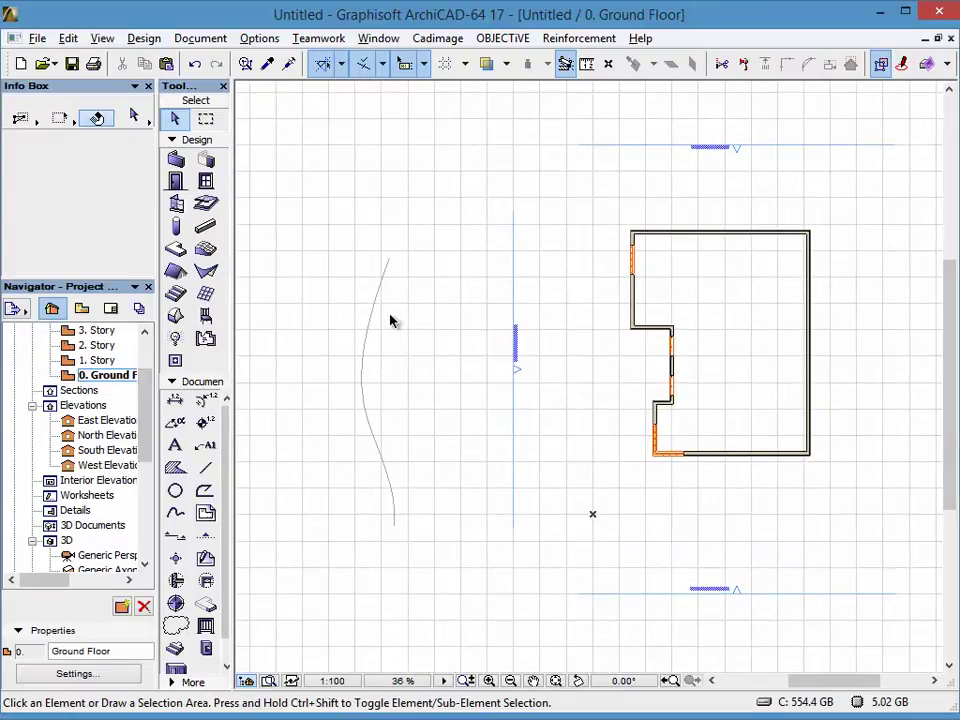
pyautogui.scroll(2, 403, 311)
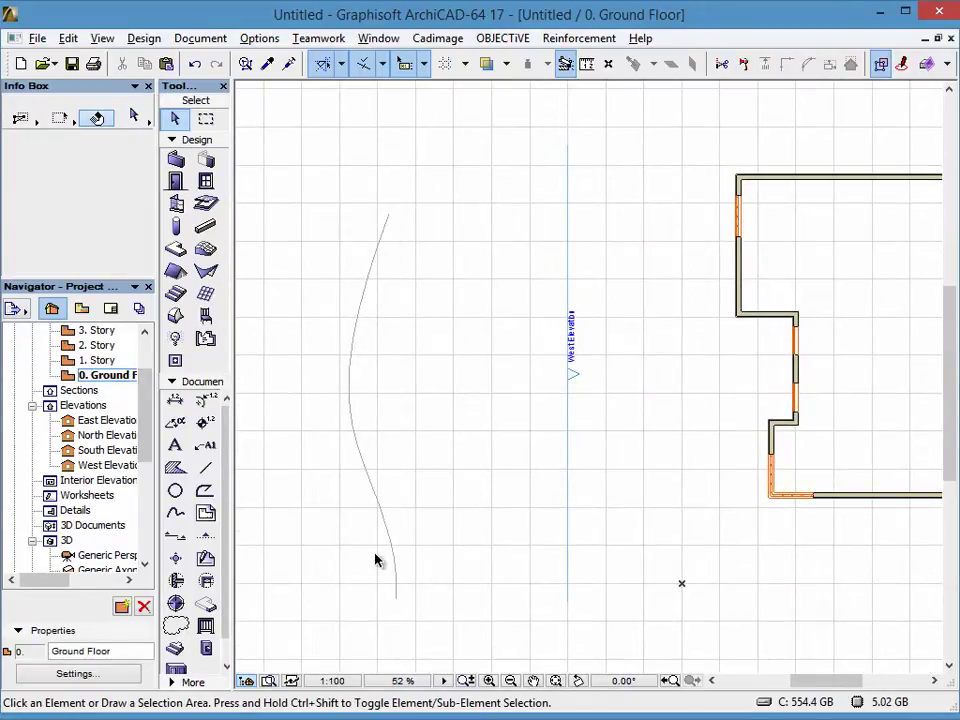
pyautogui.click(352, 380)
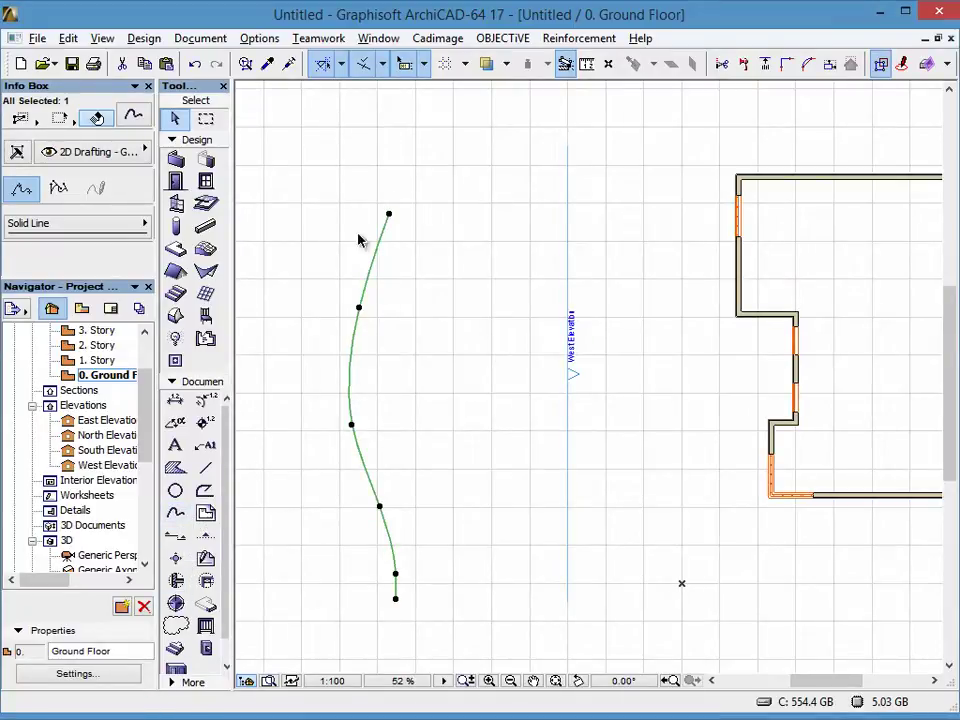
pyautogui.click(400, 248)
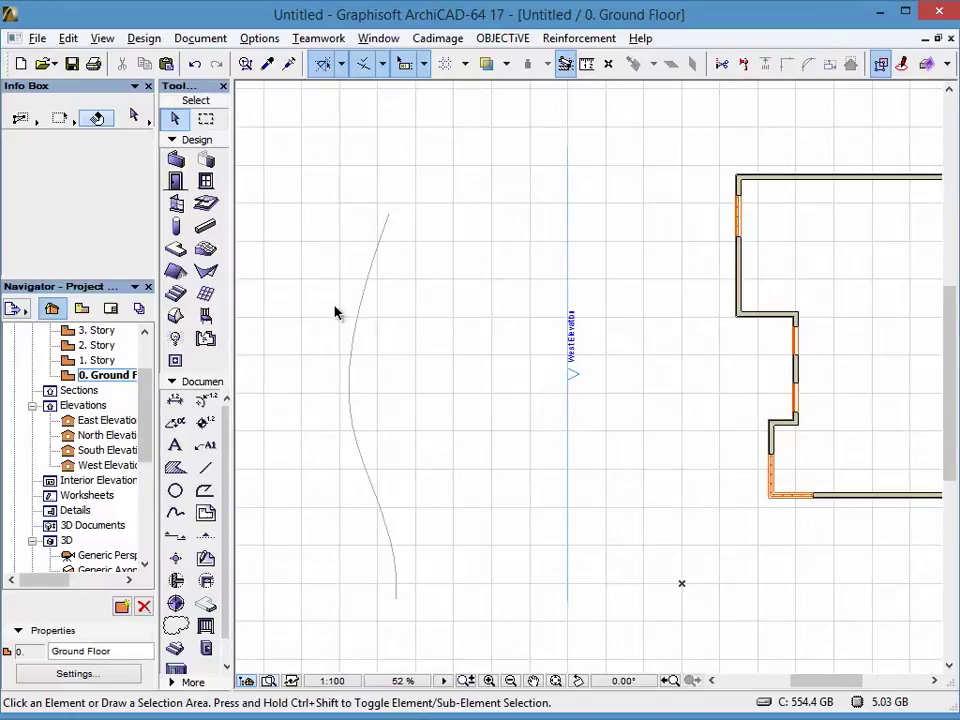
# Create an extruded structural reinforced concrete shell along the curved spline, 30 thick, with an extrusion length of 450.
pyautogui.click(209, 274)
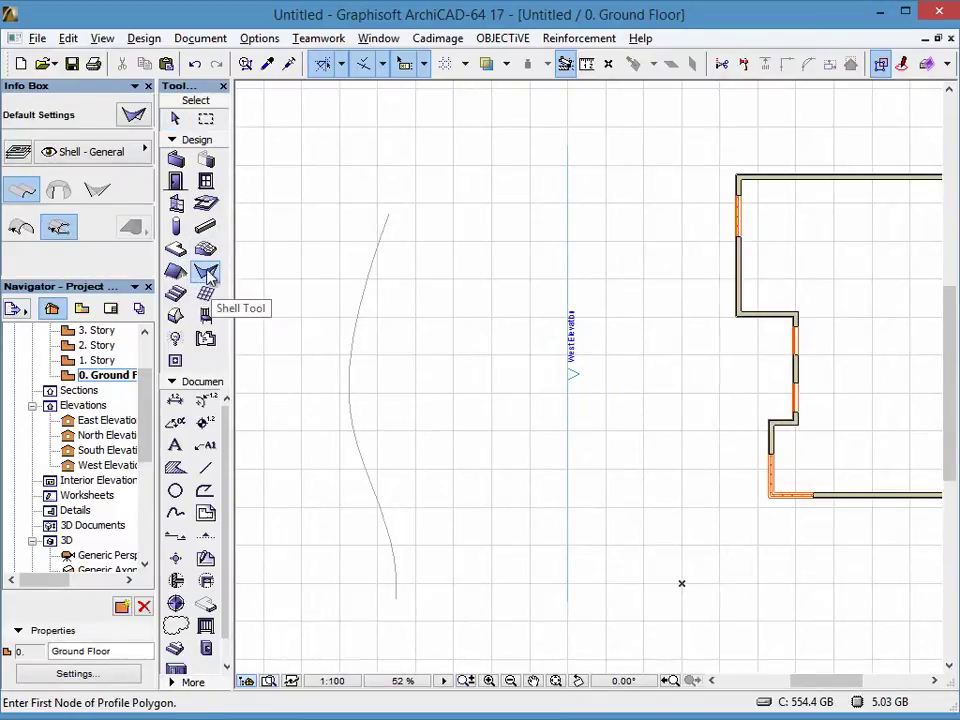
pyautogui.hotkey('ctrl', 't')
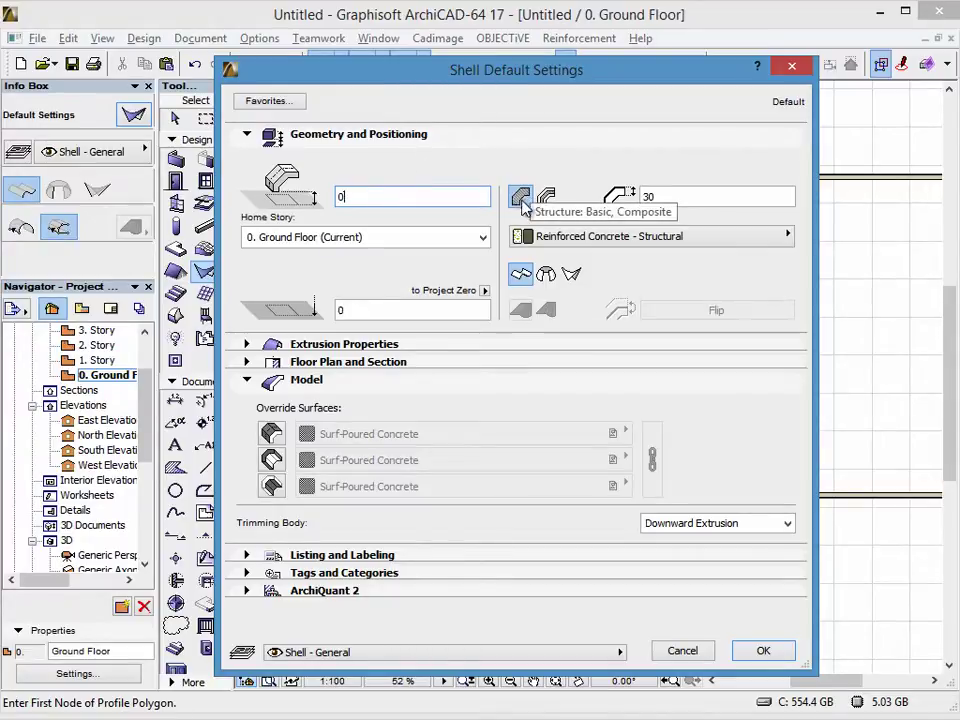
pyautogui.doubleClick(648, 196)
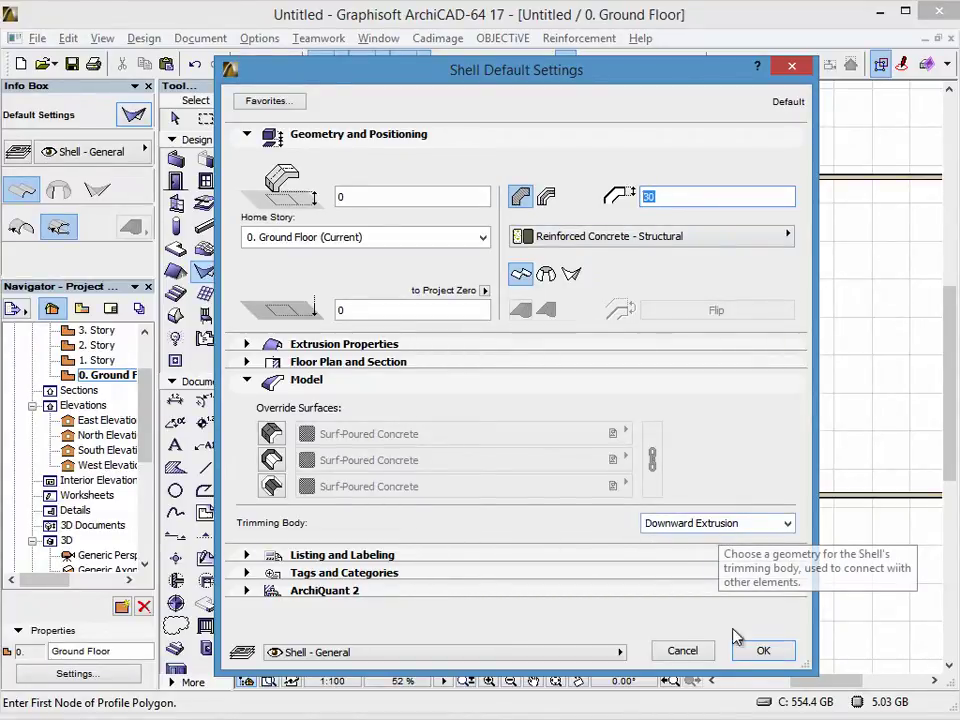
pyautogui.click(760, 651)
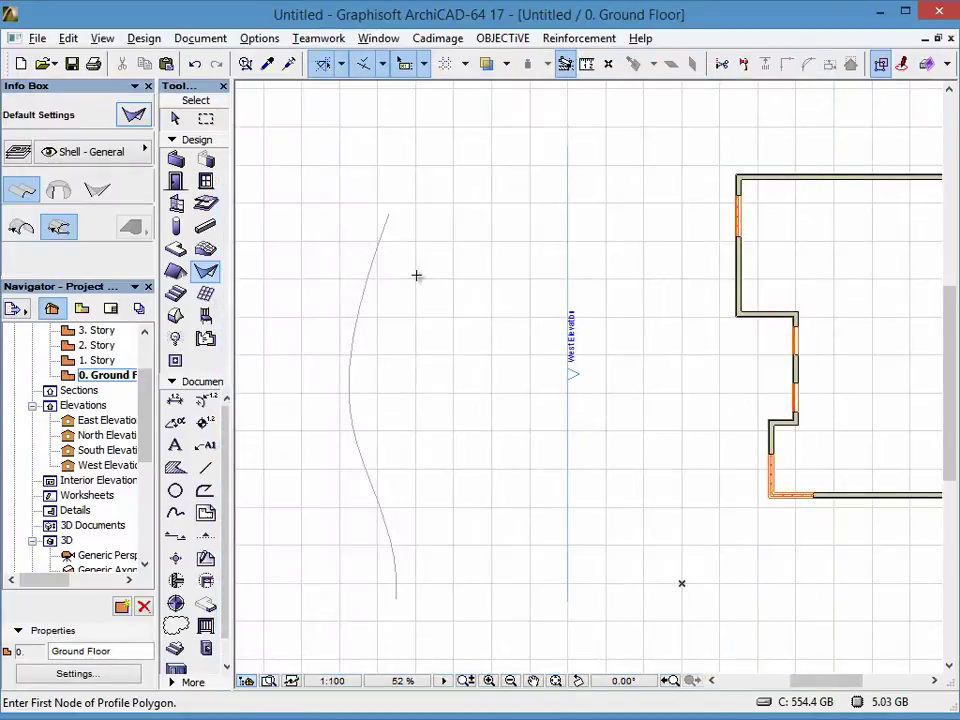
pyautogui.click(372, 262)
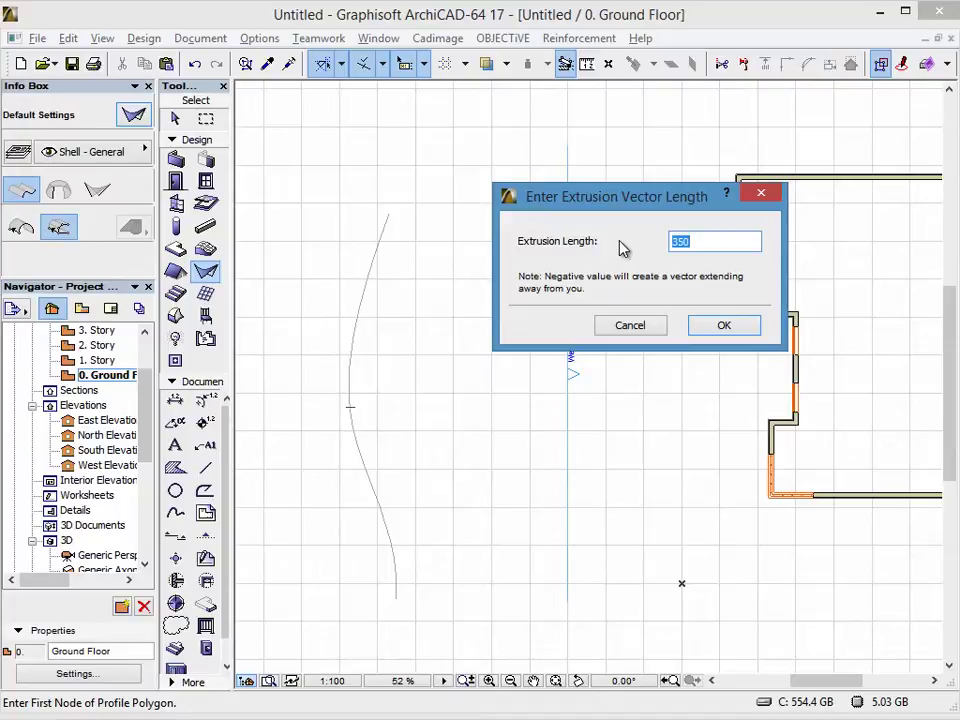
pyautogui.write('450')
pyautogui.click(722, 326)
# Examine the new shell's end and outline on the floor plan, and its curved strip in 3D.
pyautogui.scroll(10, 390, 230)
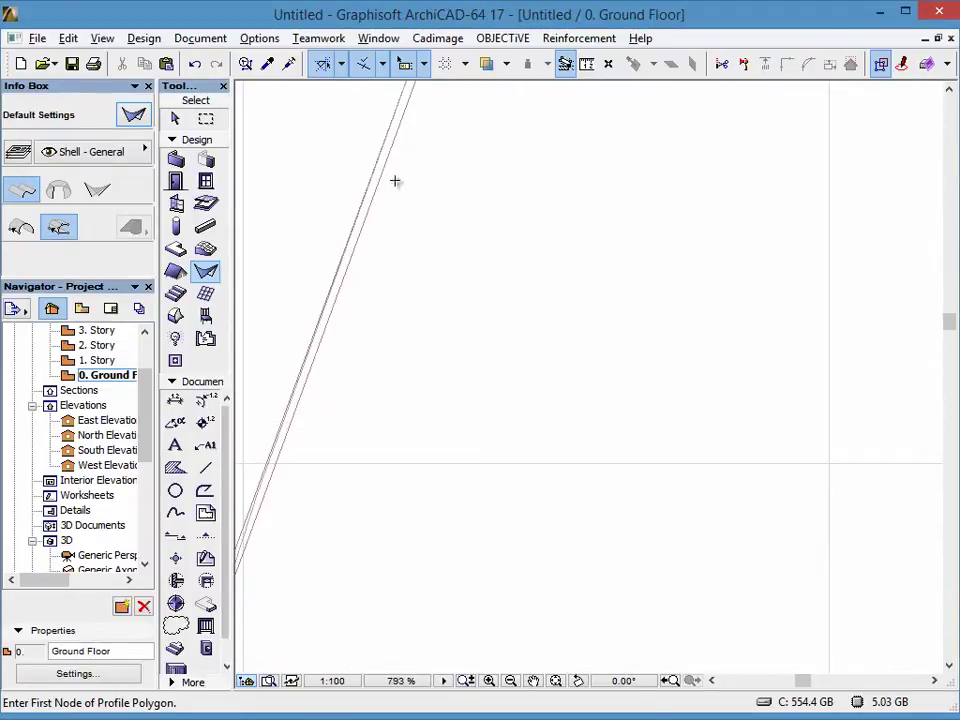
pyautogui.click(441, 203)
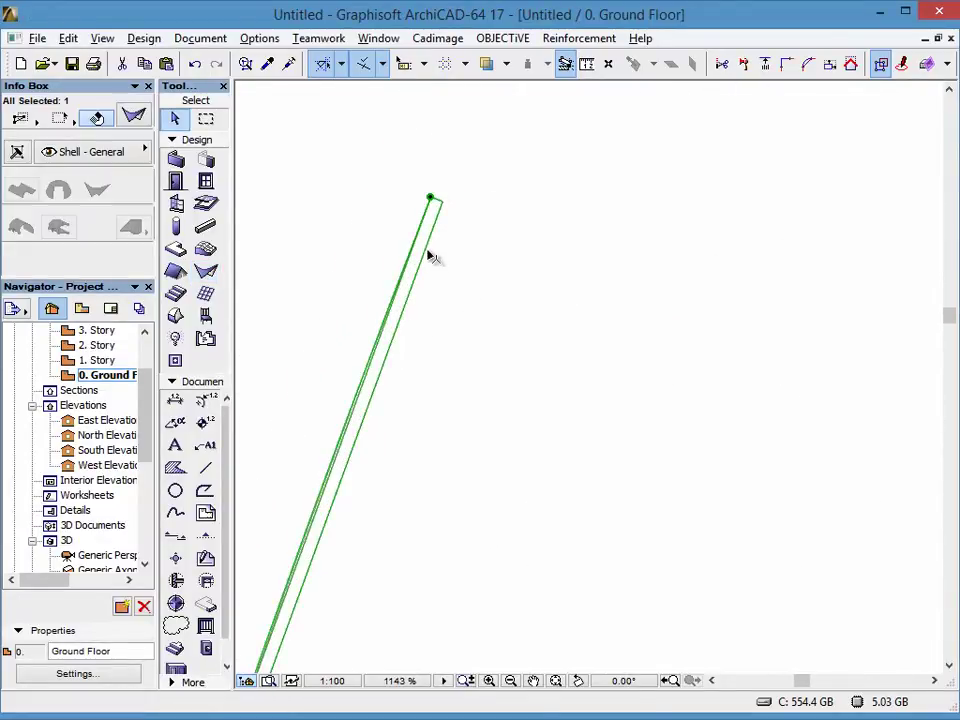
pyautogui.scroll(-10, 598, 279)
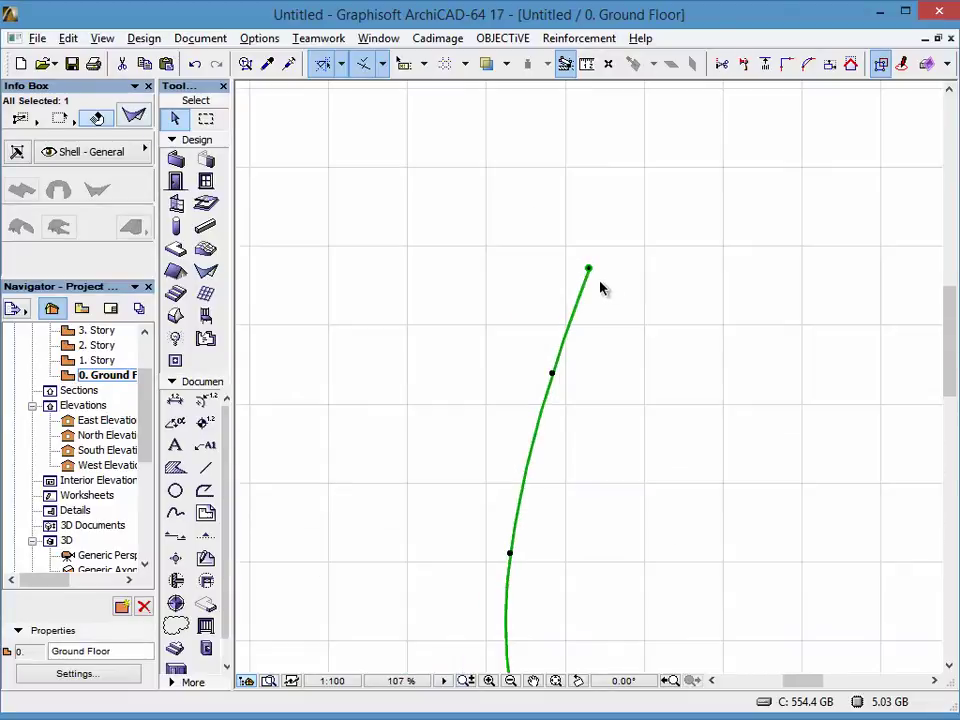
pyautogui.click(493, 313)
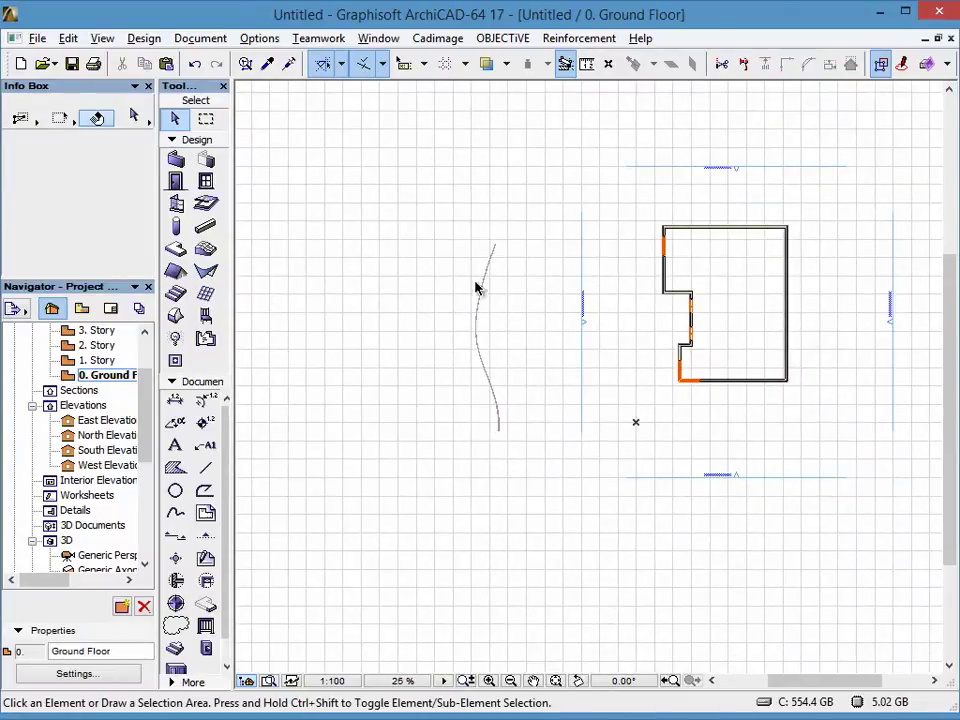
pyautogui.scroll(2, 626, 291)
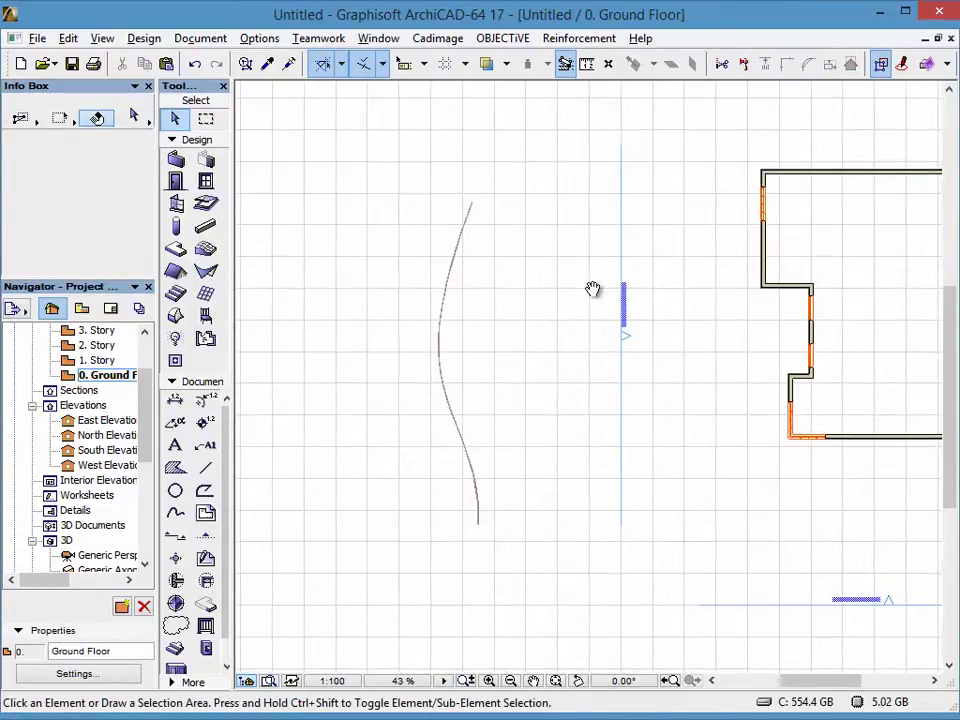
pyautogui.moveTo(626, 291); pyautogui.dragTo(641, 262, button='middle')
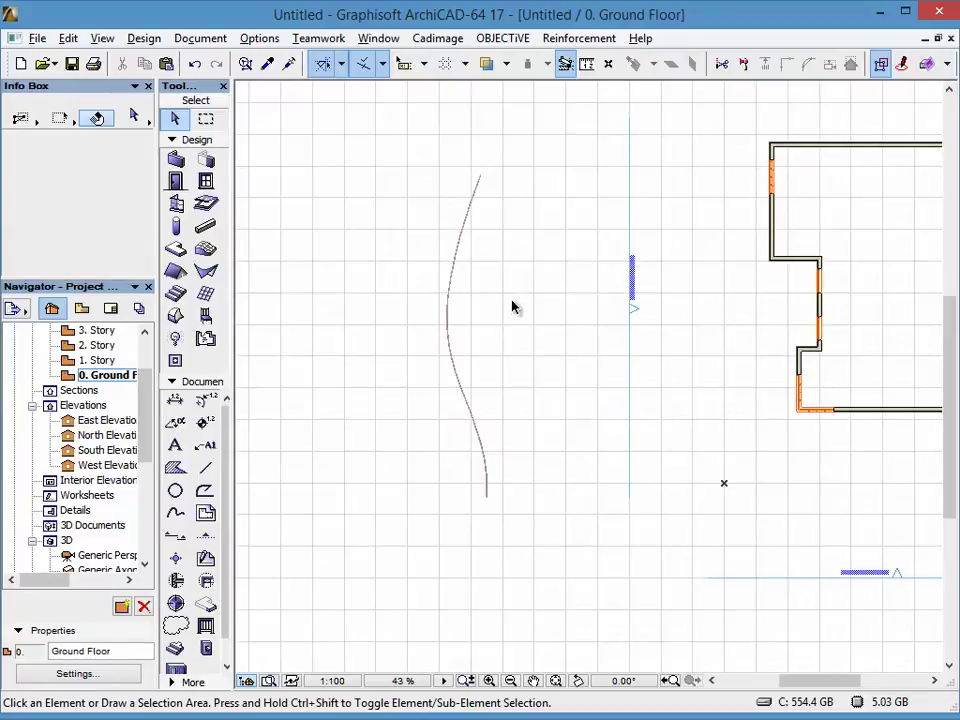
pyautogui.press('F3')
pyautogui.moveTo(604, 403)
pyautogui.keyDown('shift'); pyautogui.mouseDown(button='middle')
pyautogui.moveTo(649, 240)
pyautogui.moveTo(710, 295)
pyautogui.moveTo(699, 176)
pyautogui.moveTo(673, 345)
pyautogui.moveTo(649, 276)
pyautogui.moveTo(657, 207)
pyautogui.moveTo(701, 219)
pyautogui.moveTo(651, 281)
pyautogui.moveTo(660, 279)
pyautogui.moveTo(661, 324)
pyautogui.mouseUp(button='middle'); pyautogui.keyUp('shift')
pyautogui.scroll(-5, 611, 391)
# Select the curved shell in the 3D view and set its relative base height to 50.
pyautogui.click(661, 324)
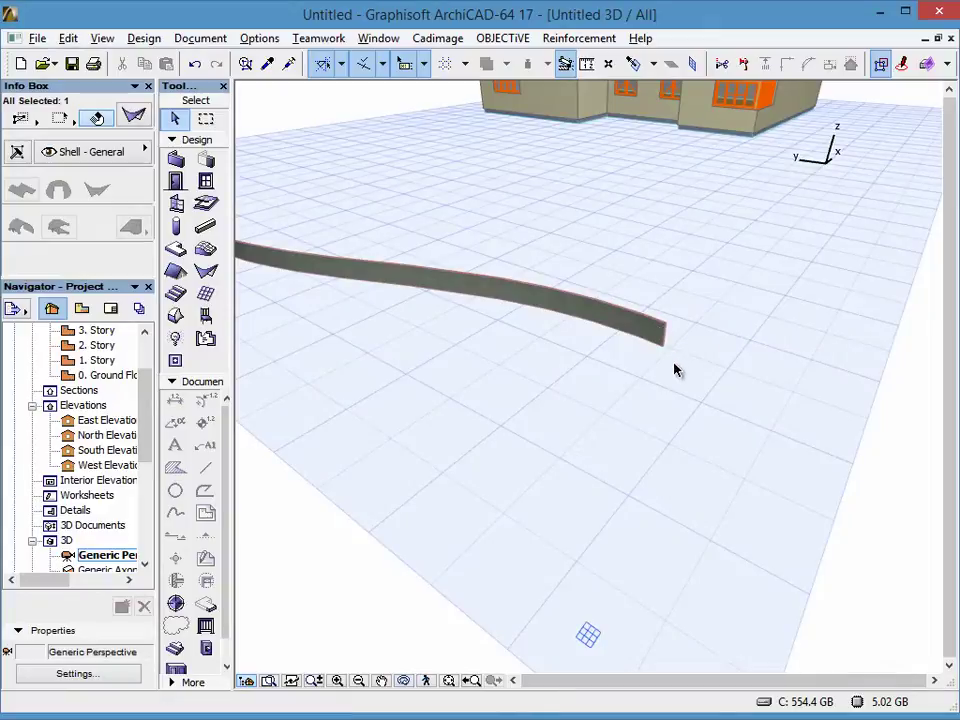
pyautogui.scroll(2, 668, 330)
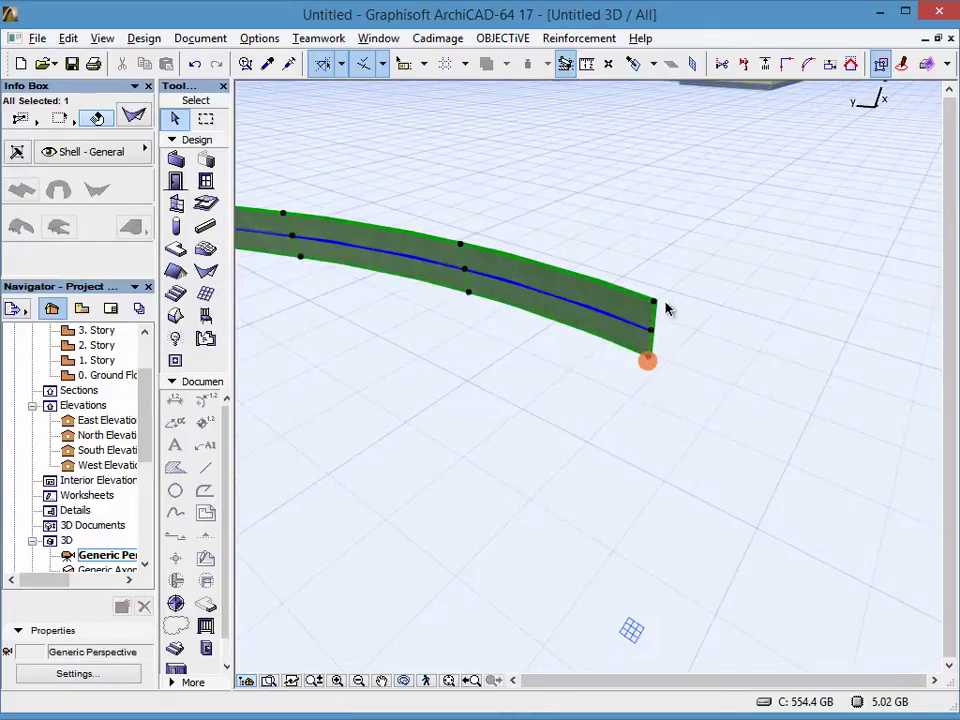
pyautogui.scroll(-3, 648, 326)
pyautogui.keyDown('shift'); pyautogui.moveTo(681, 270); pyautogui.dragTo(693, 374, button='middle'); pyautogui.keyUp('shift')
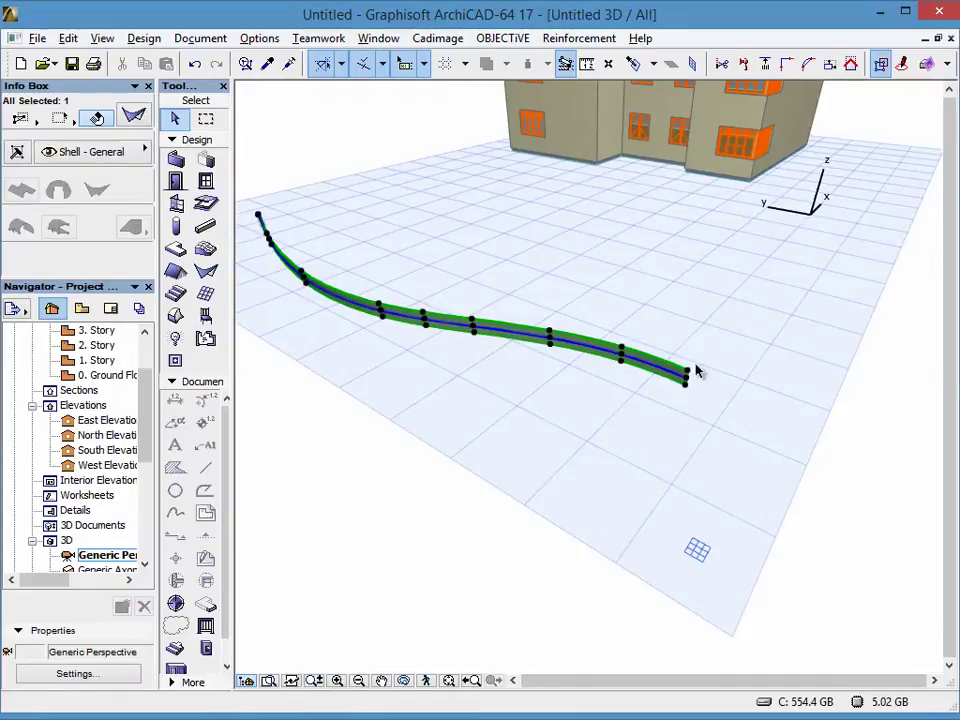
pyautogui.hotkey('ctrl', 't')
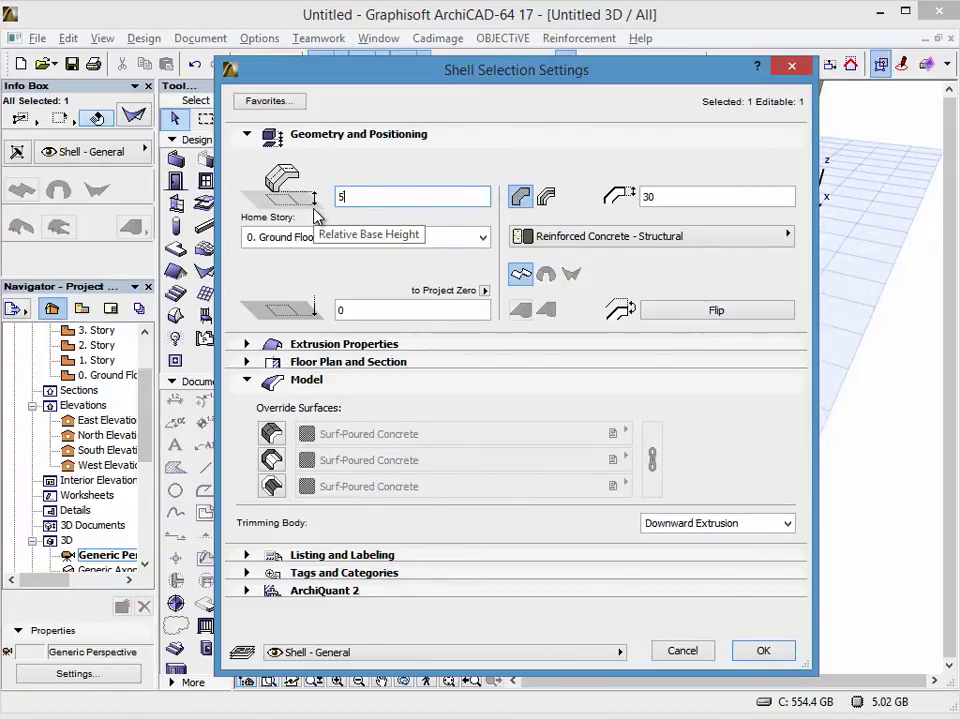
pyautogui.write('0')
pyautogui.press('Return')
pyautogui.scroll(3, 690, 480)
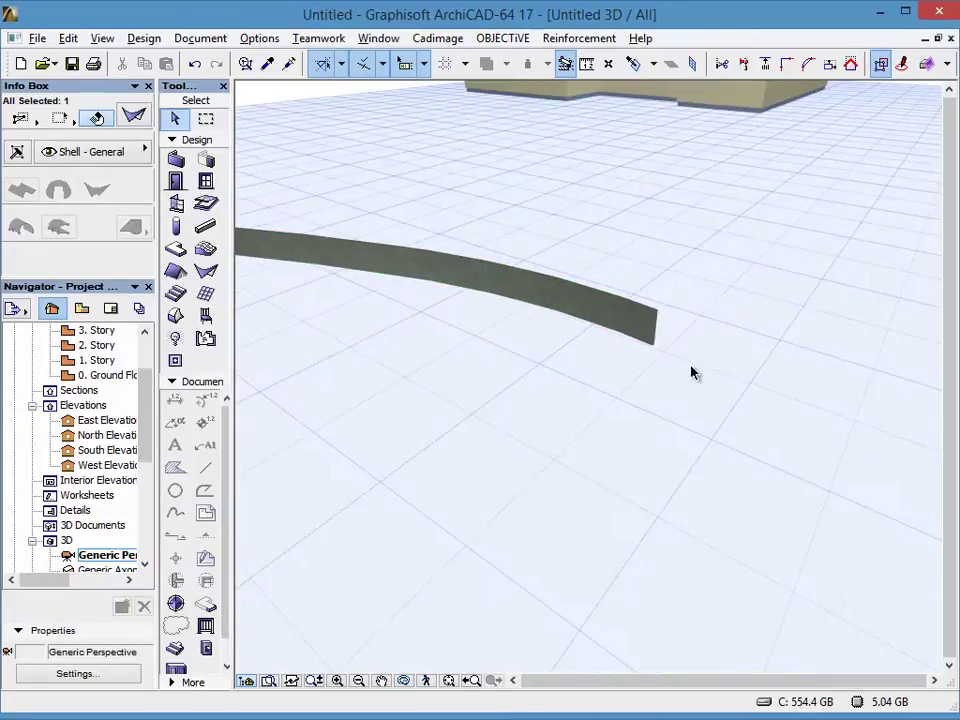
# Try to rotate the shell 90° about a horizontal axis through the lower corner of its near end.
pyautogui.hotkey('ctrl', 'e')
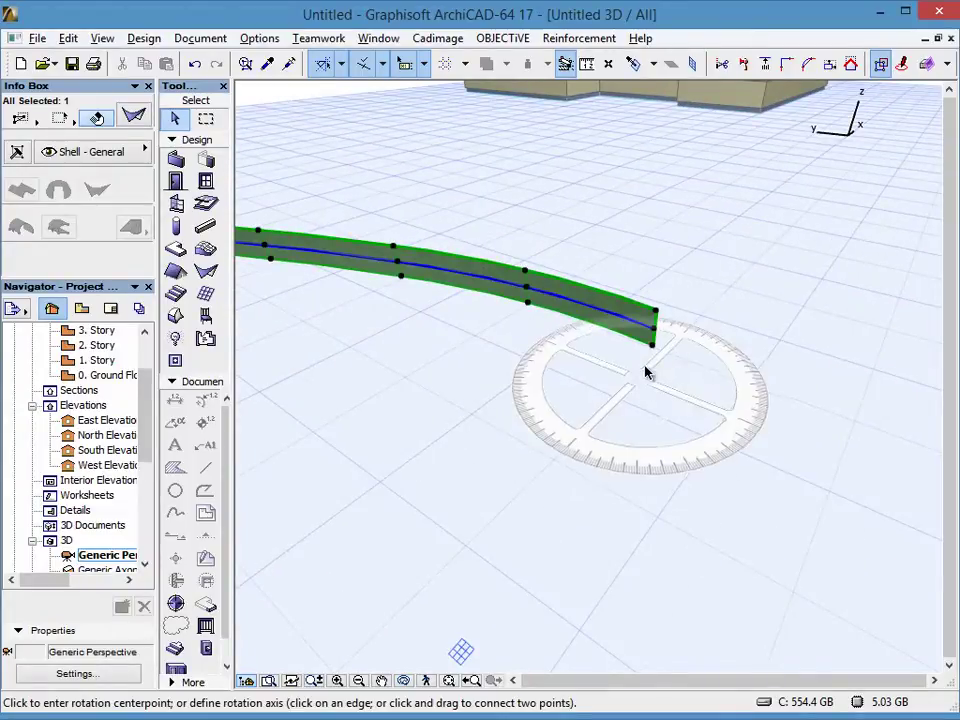
pyautogui.moveTo(656, 348); pyautogui.dragTo(772, 396)
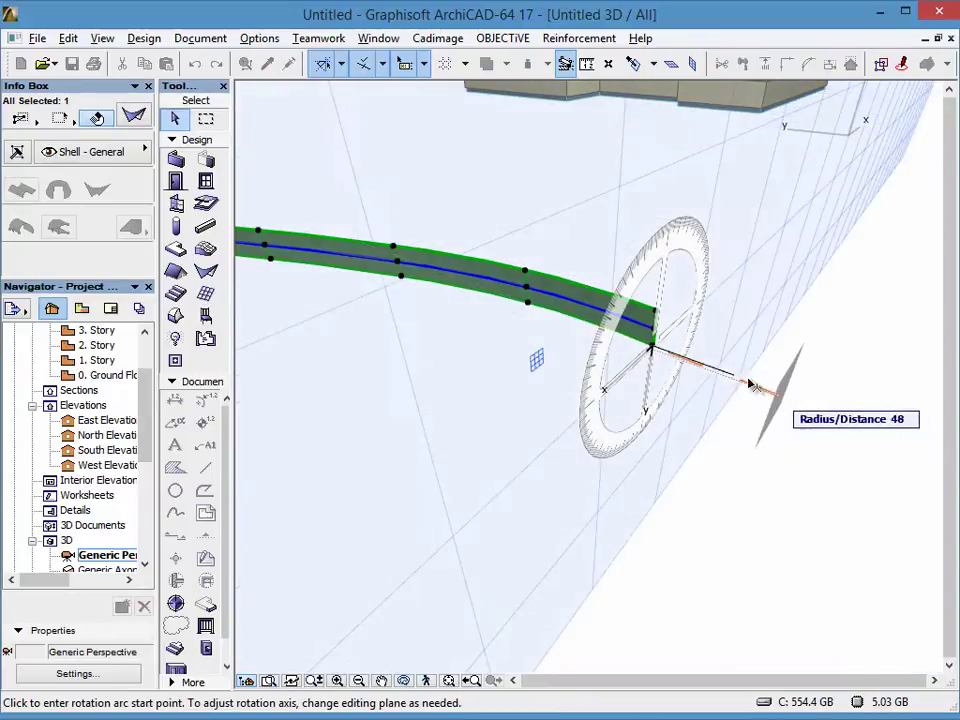
pyautogui.click(704, 276)
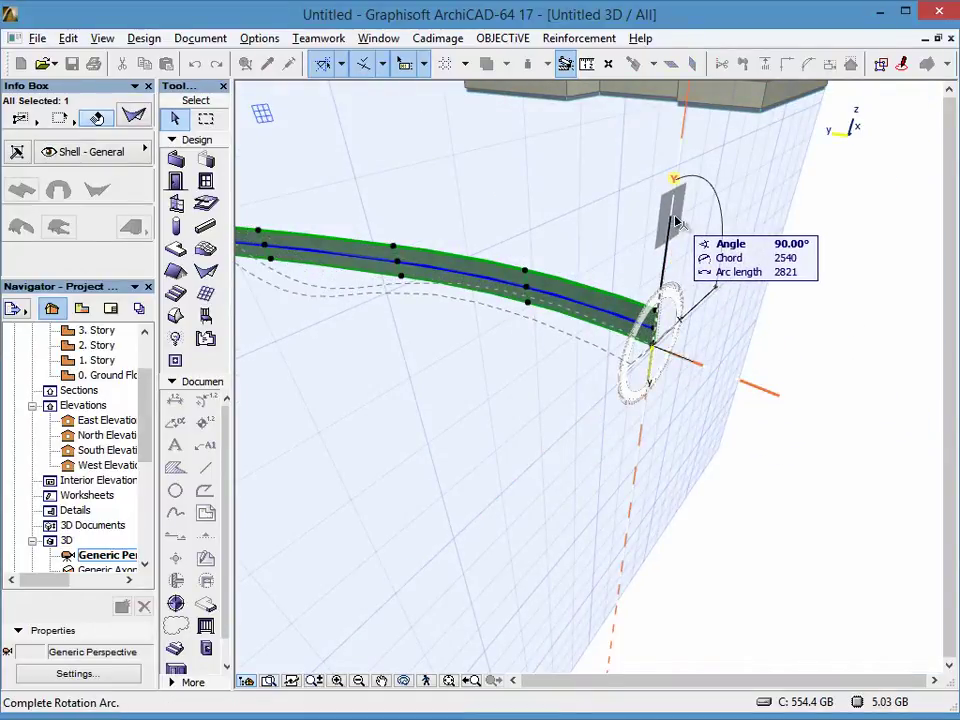
pyautogui.click(676, 222)
pyautogui.keyDown('shift'); pyautogui.moveTo(567, 371); pyautogui.dragTo(651, 405, button='middle'); pyautogui.keyUp('shift')
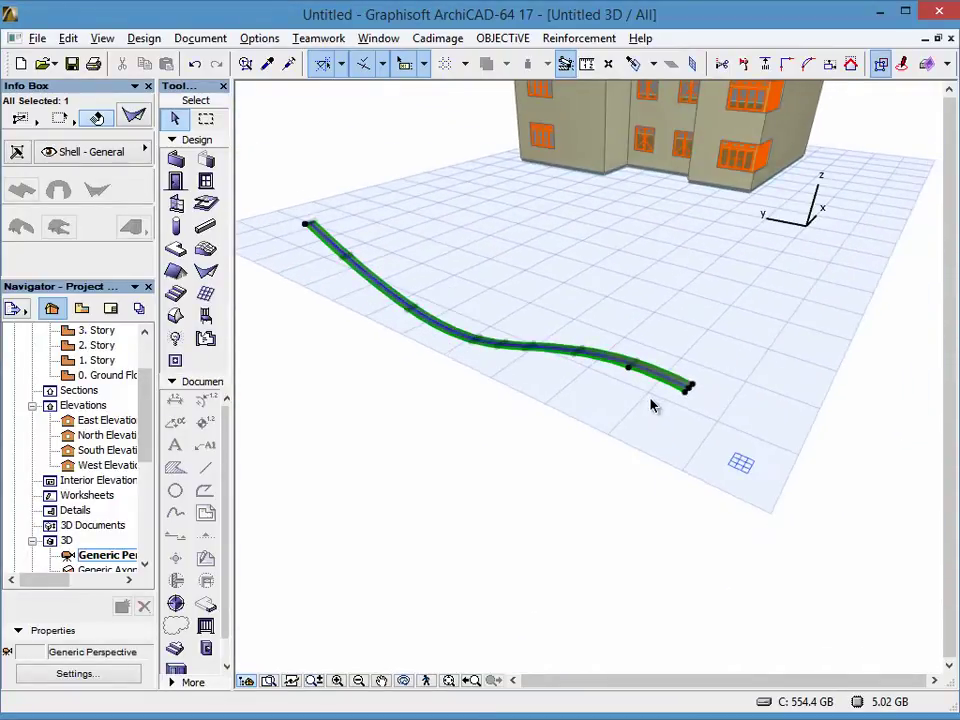
# Check the rotated shell's outline against the original spline on the ground floor plan.
pyautogui.press('F2')
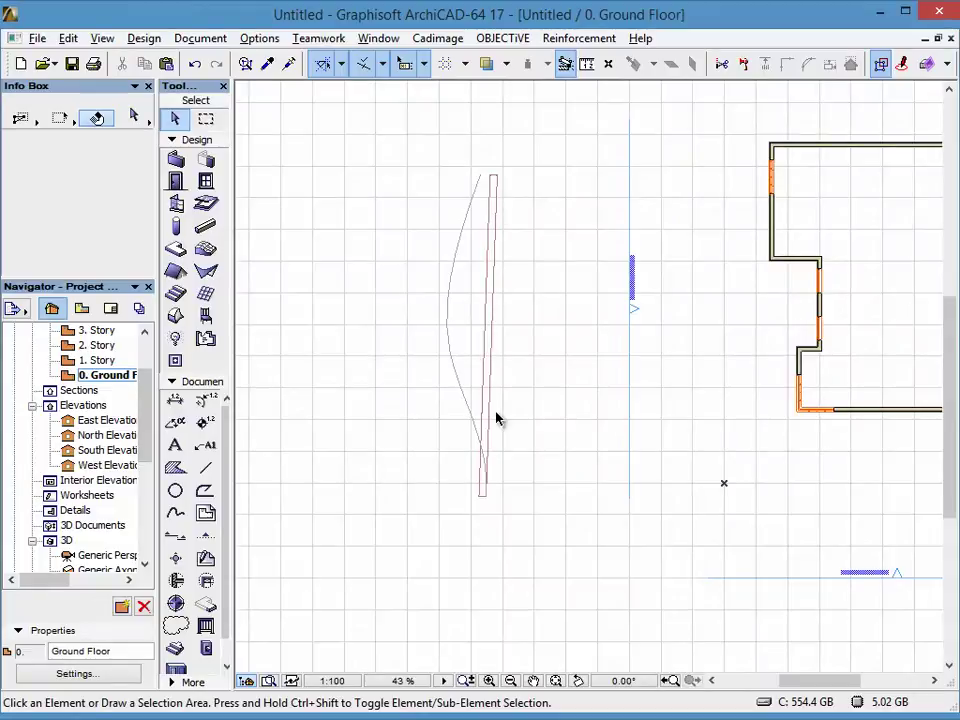
pyautogui.scroll(3, 462, 471)
pyautogui.scroll(-3, 486, 456)
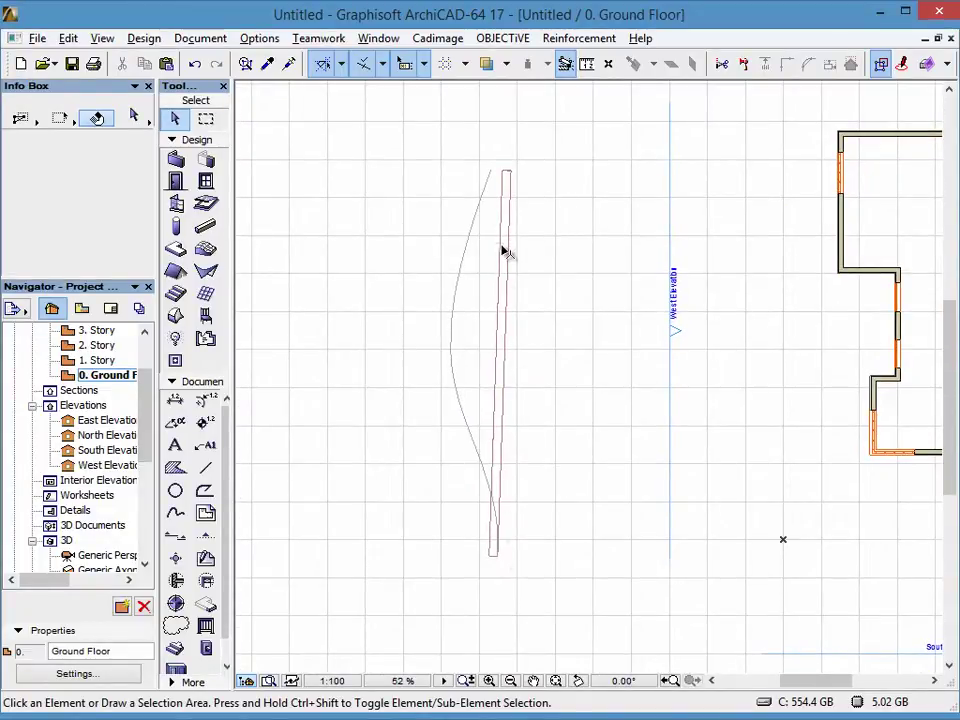
pyautogui.moveTo(495, 343)
# Set the curved shell's relative base height to 0 in the 3D view.
pyautogui.press('F3')
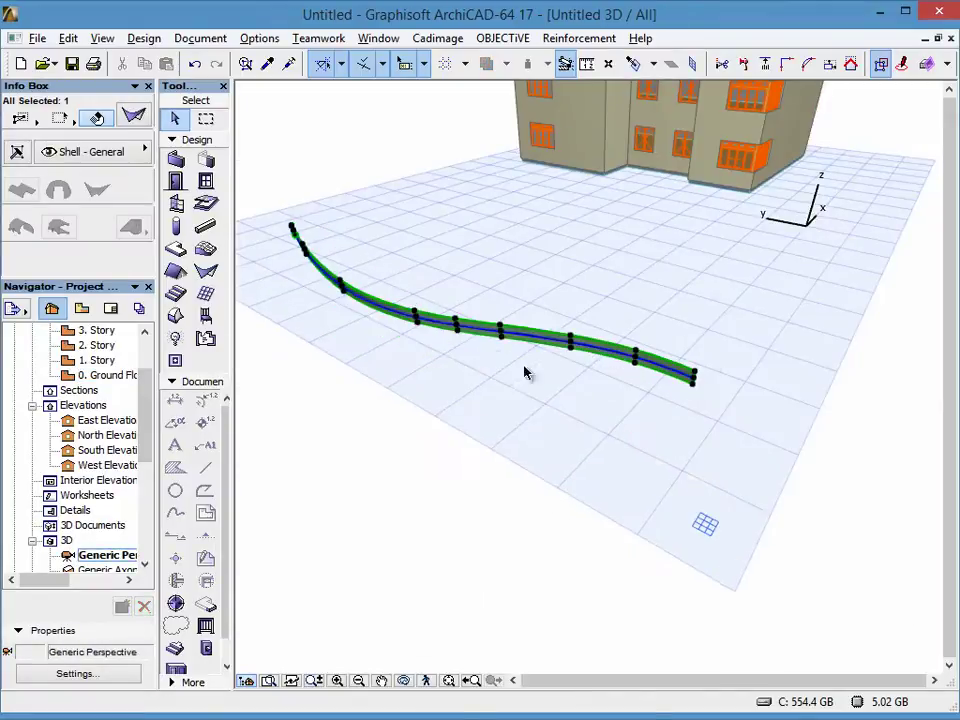
pyautogui.hotkey('ctrl', 't')
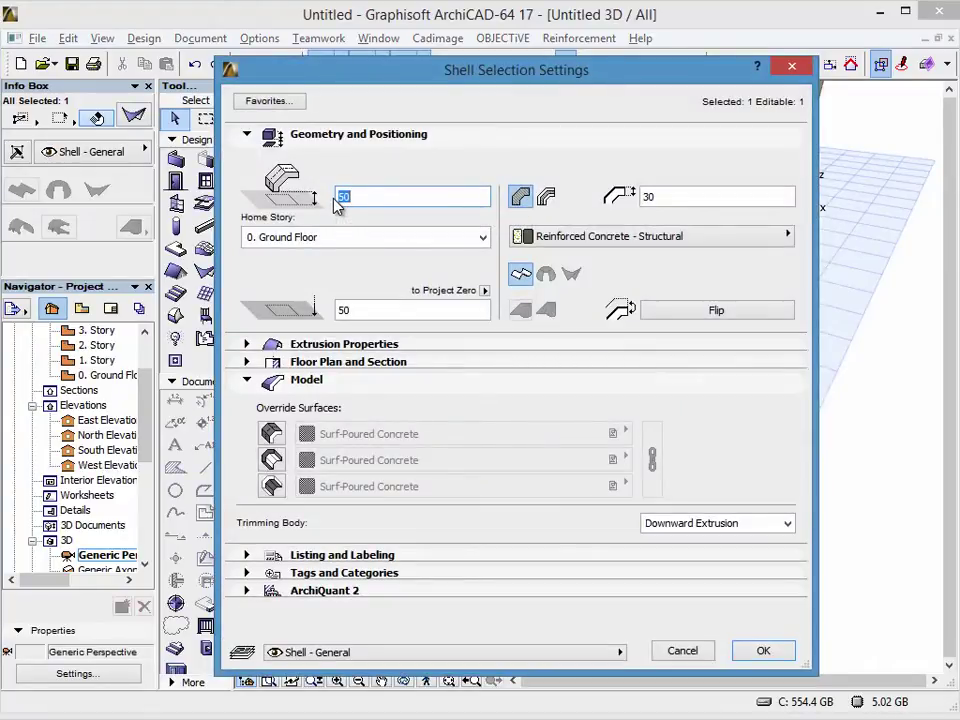
pyautogui.write('0')
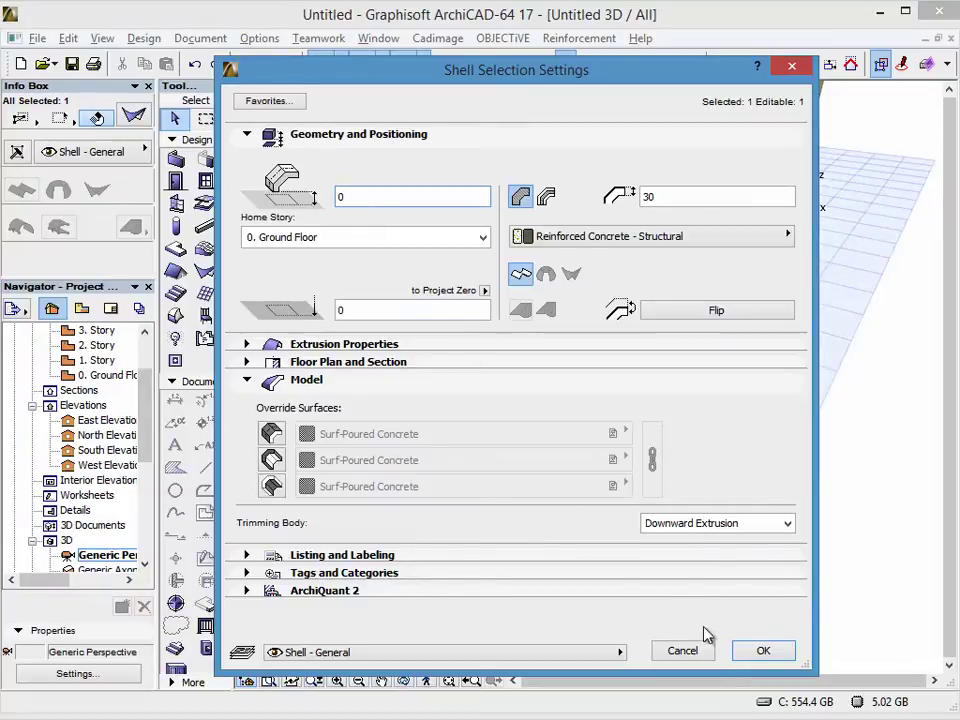
pyautogui.click(762, 651)
pyautogui.scroll(3, 561, 463)
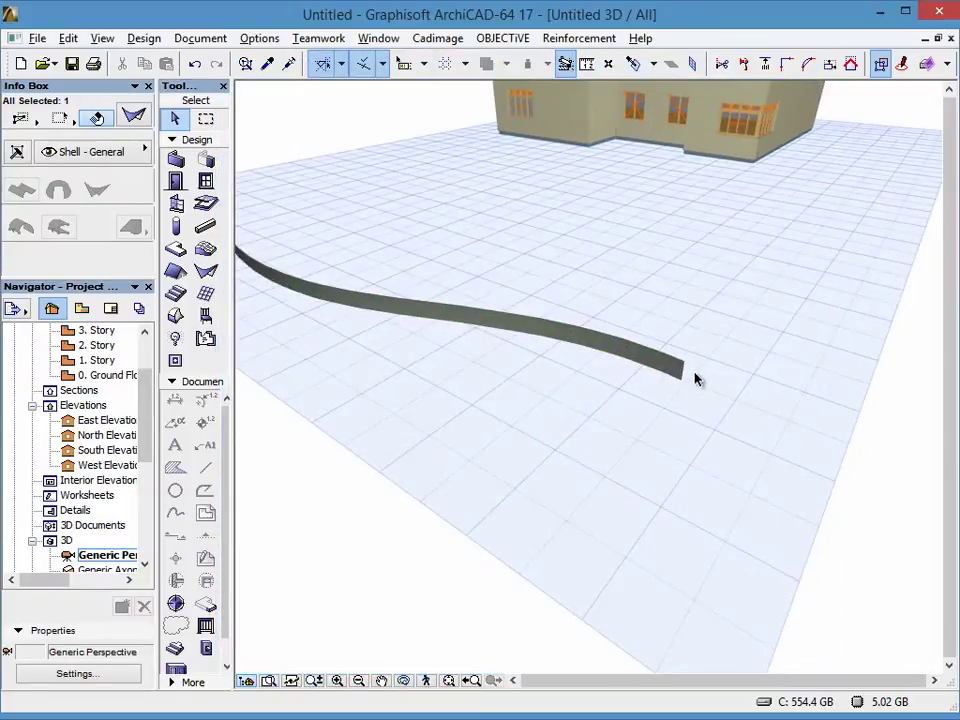
# Rotate the shell upright about a horizontal crosswise axis through the lower corner of its near end.
pyautogui.click(748, 591)
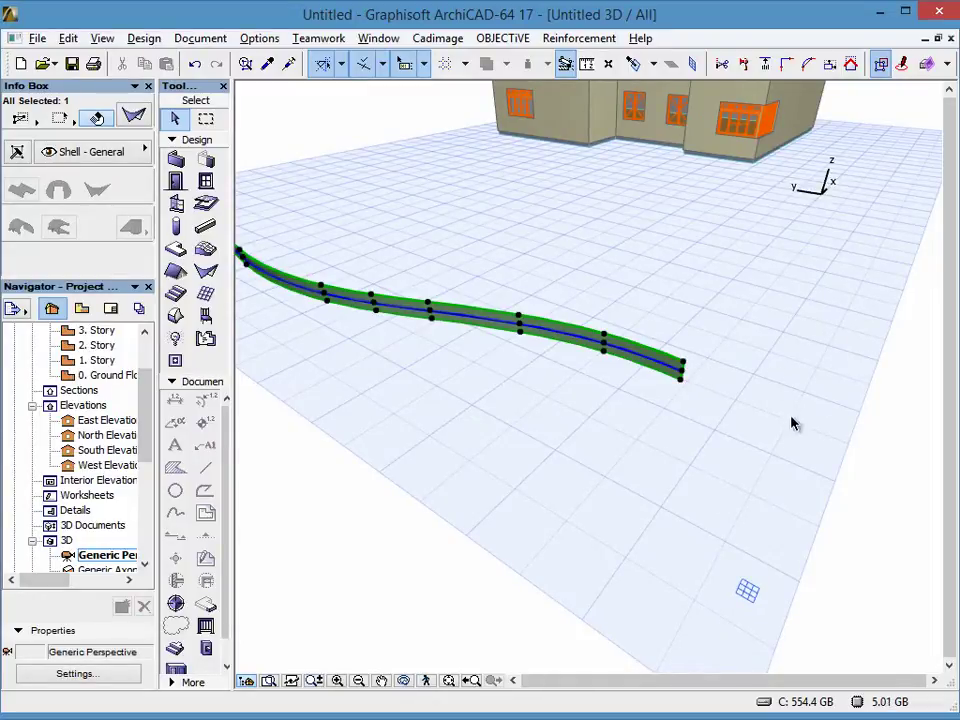
pyautogui.press('Escape')
pyautogui.scroll(-3, 709, 456)
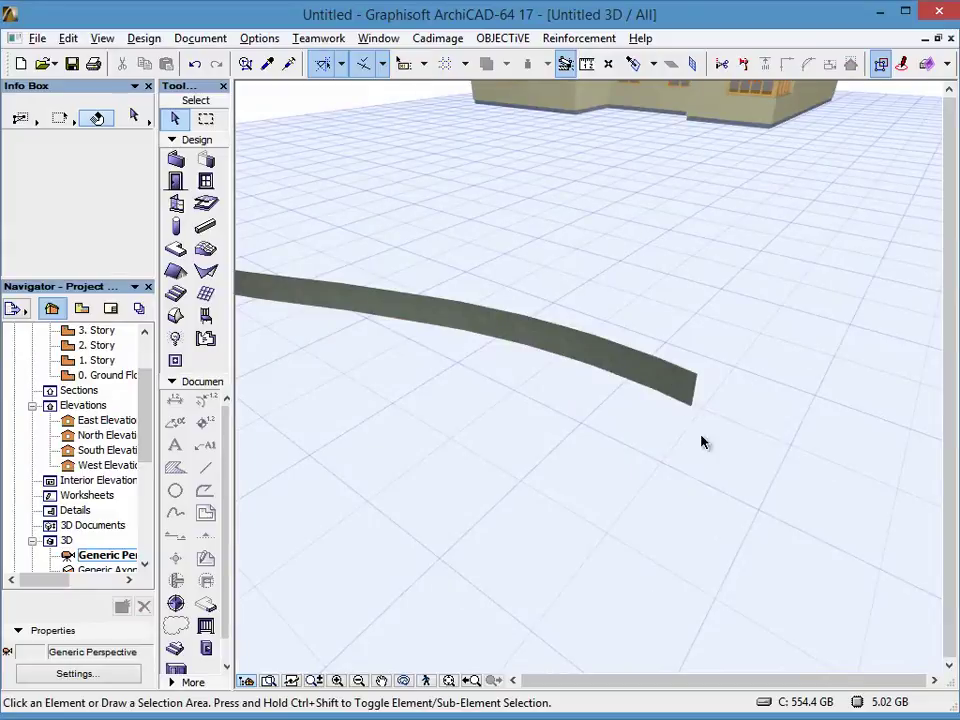
pyautogui.click(715, 420)
pyautogui.click(647, 433)
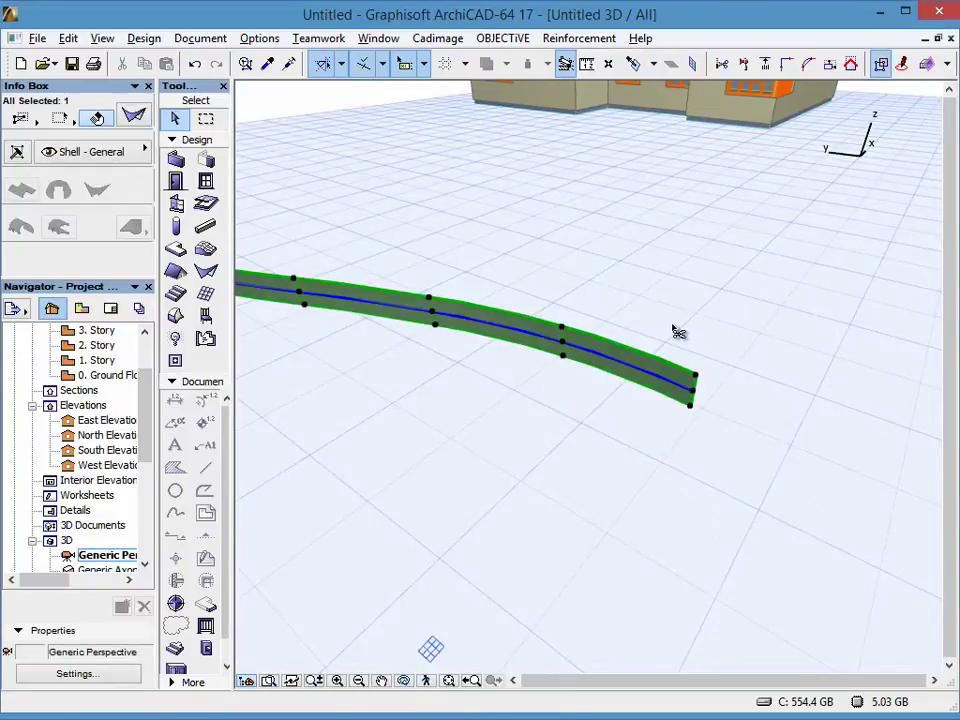
pyautogui.hotkey('ctrl', 'e')
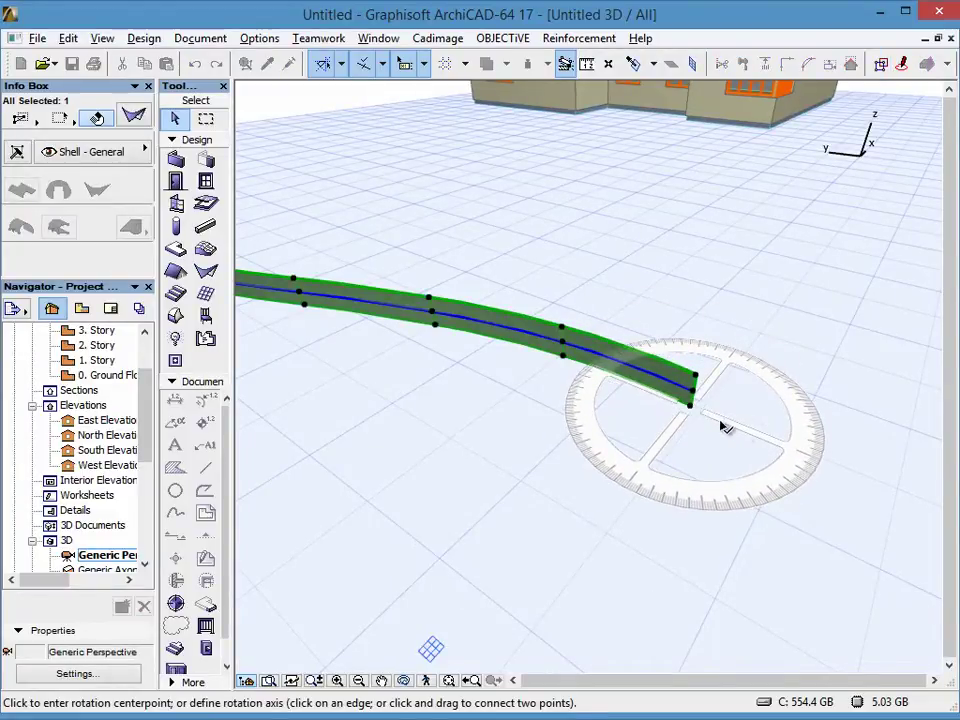
pyautogui.moveTo(699, 412); pyautogui.dragTo(852, 480)
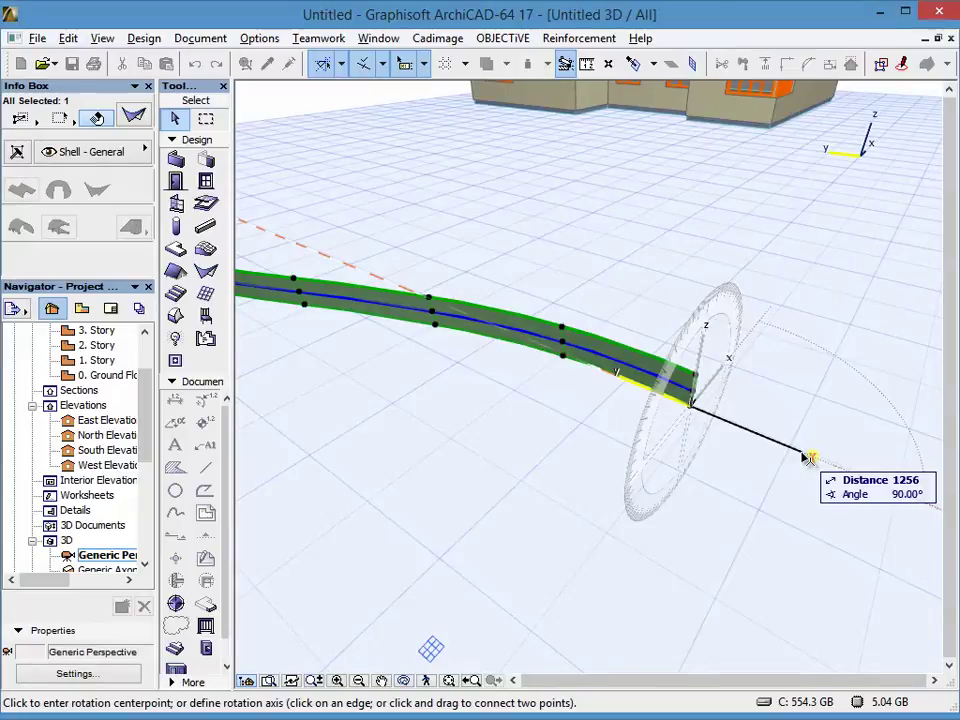
pyautogui.click(647, 470)
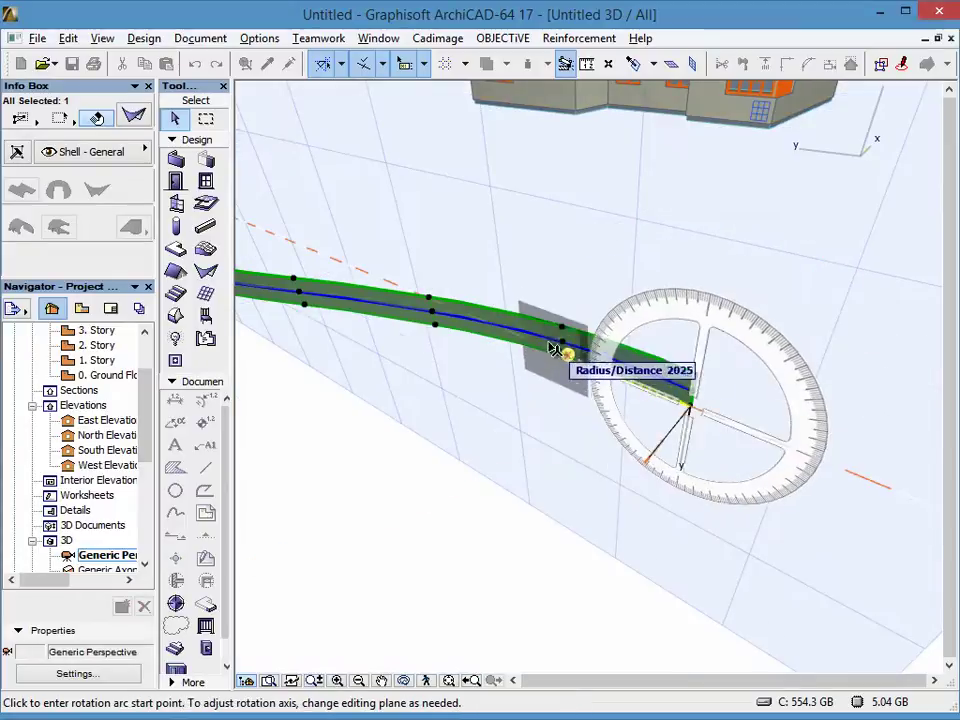
pyautogui.click(351, 269)
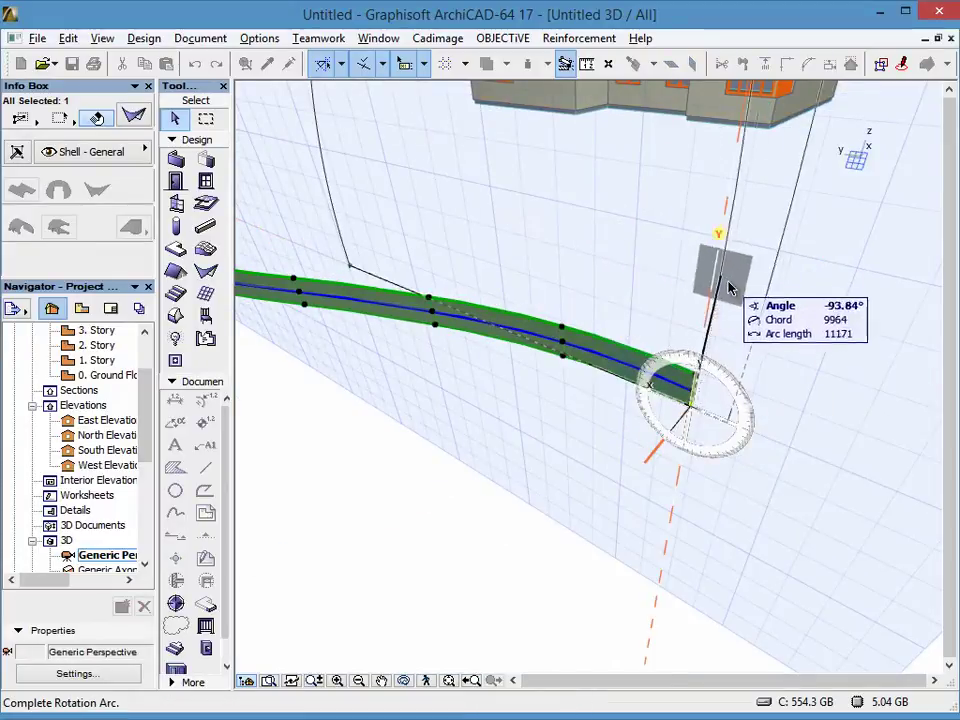
pyautogui.click(718, 293)
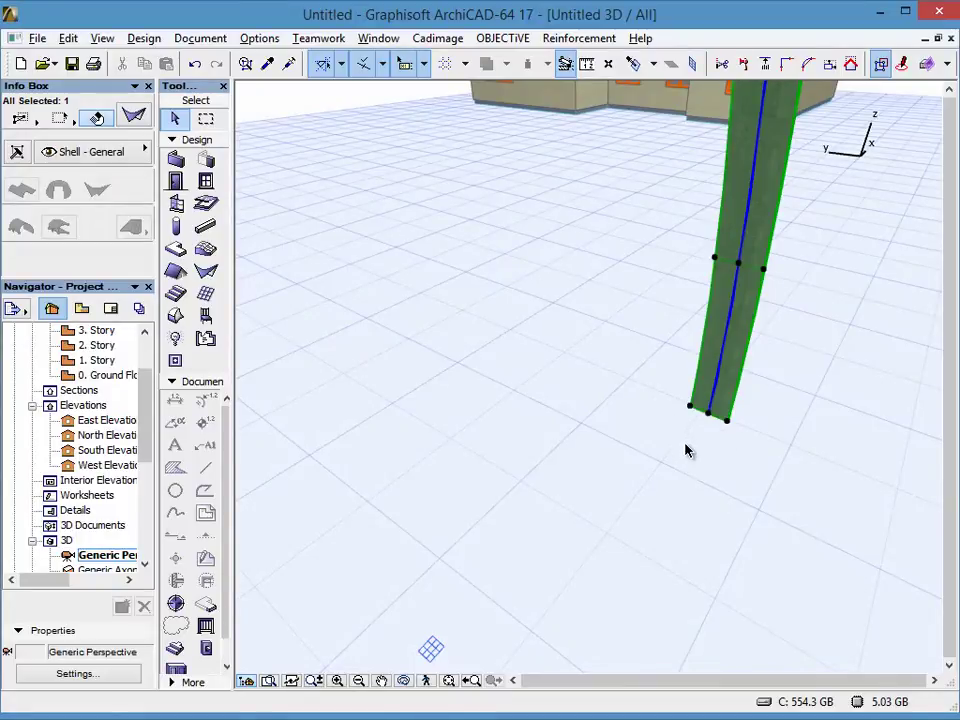
# Rotate the upright shell a quarter turn about a vertical axis through its base corner, with its curve parallel to the west facade.
pyautogui.hotkey('ctrl', 'e')
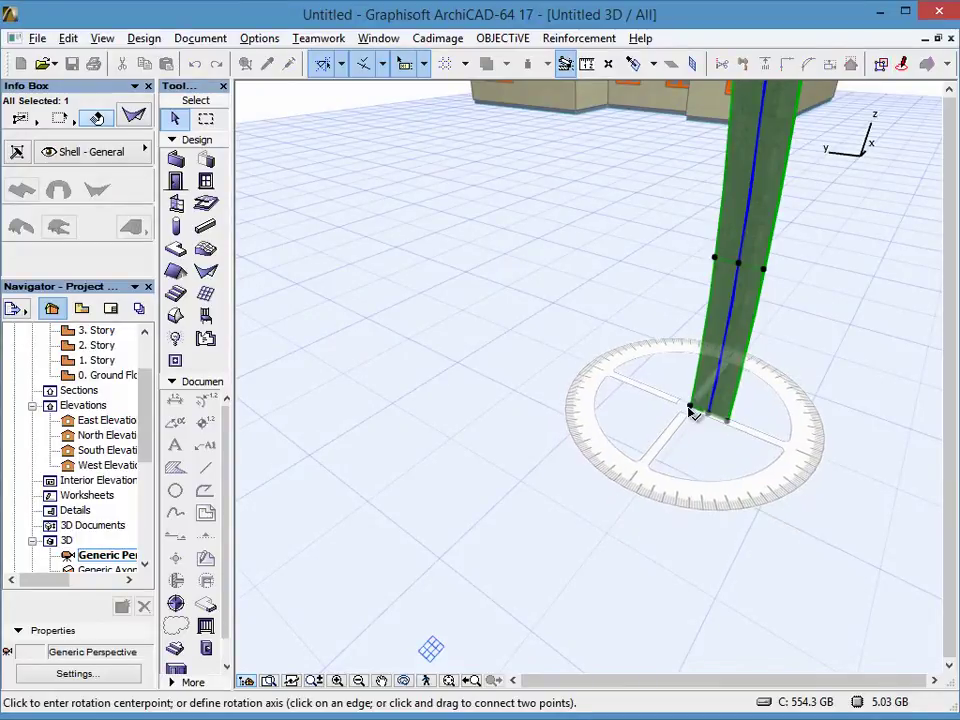
pyautogui.click(690, 412)
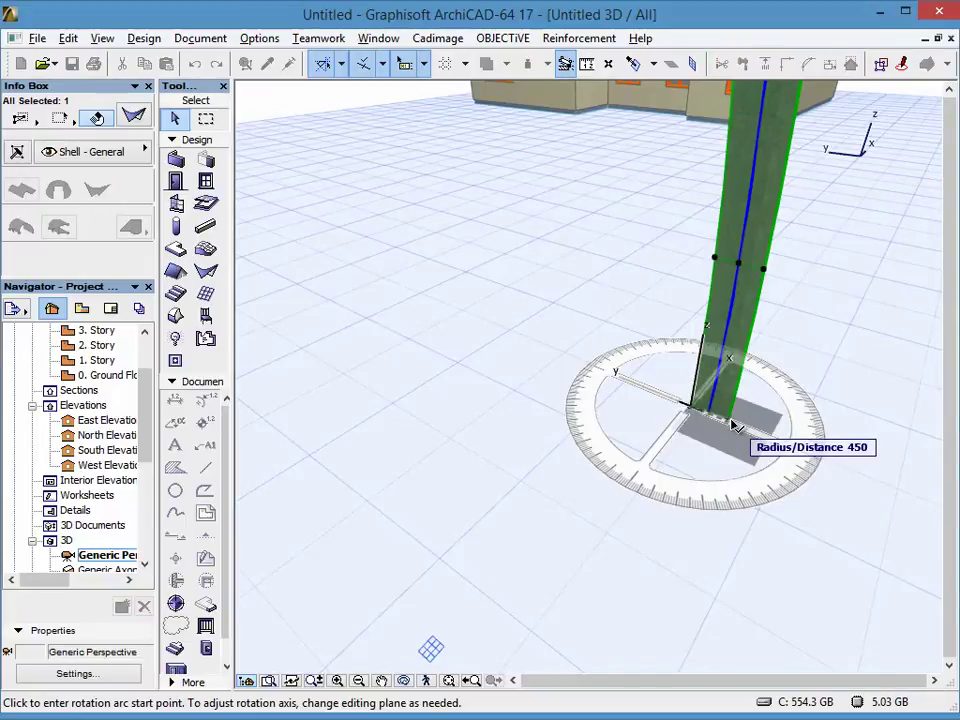
pyautogui.click(695, 405)
pyautogui.click(612, 522)
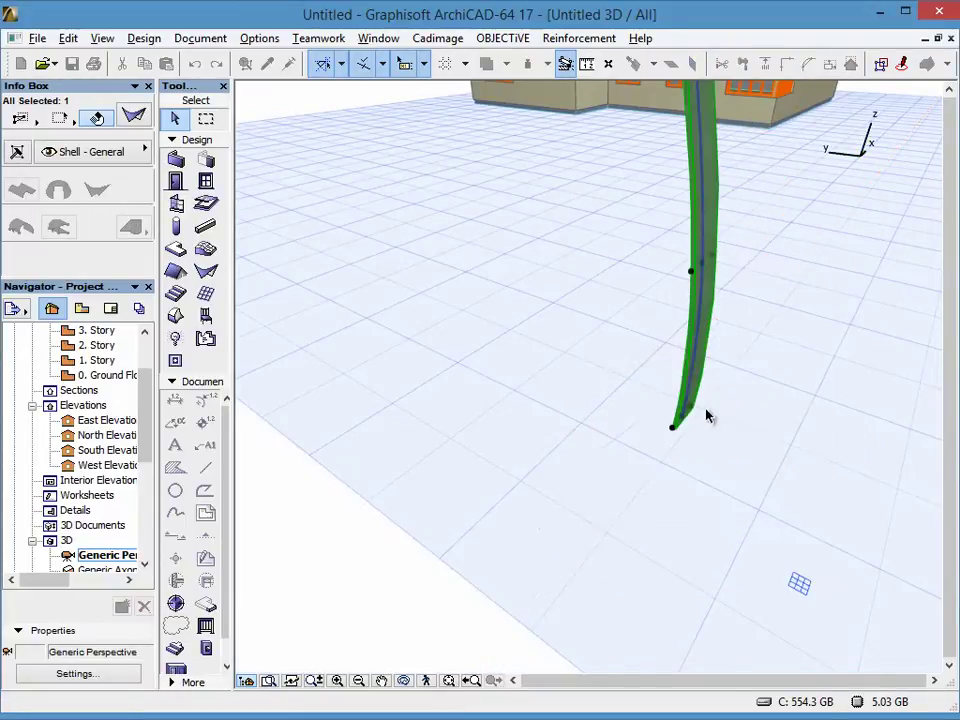
pyautogui.scroll(-3, 750, 372)
pyautogui.keyDown('shift'); pyautogui.moveTo(761, 364); pyautogui.dragTo(828, 228, button='middle'); pyautogui.keyUp('shift')
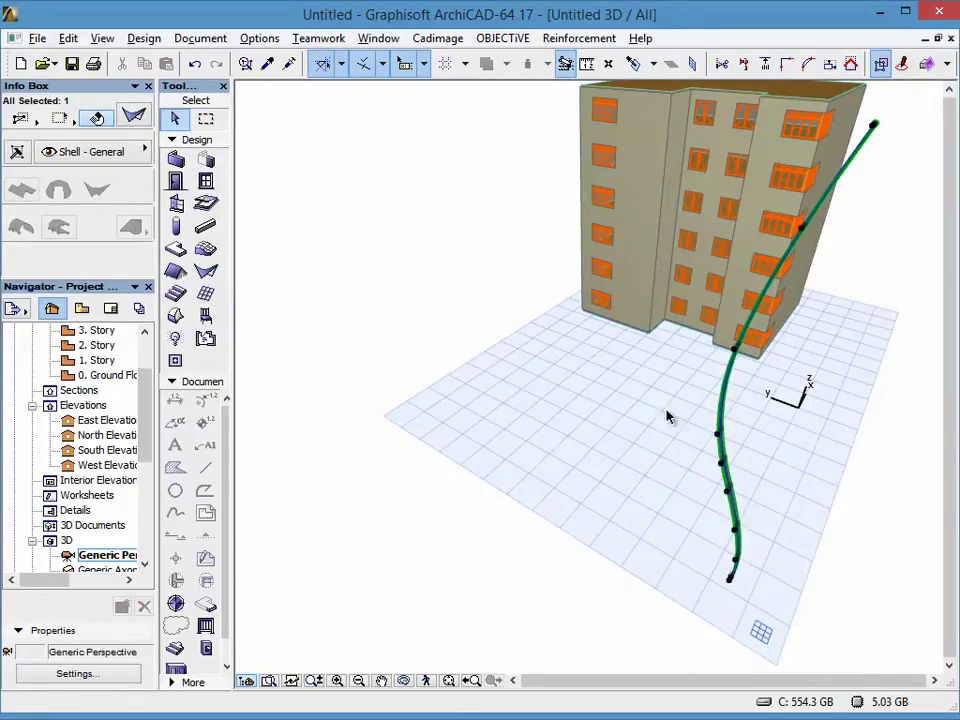
pyautogui.click(688, 537)
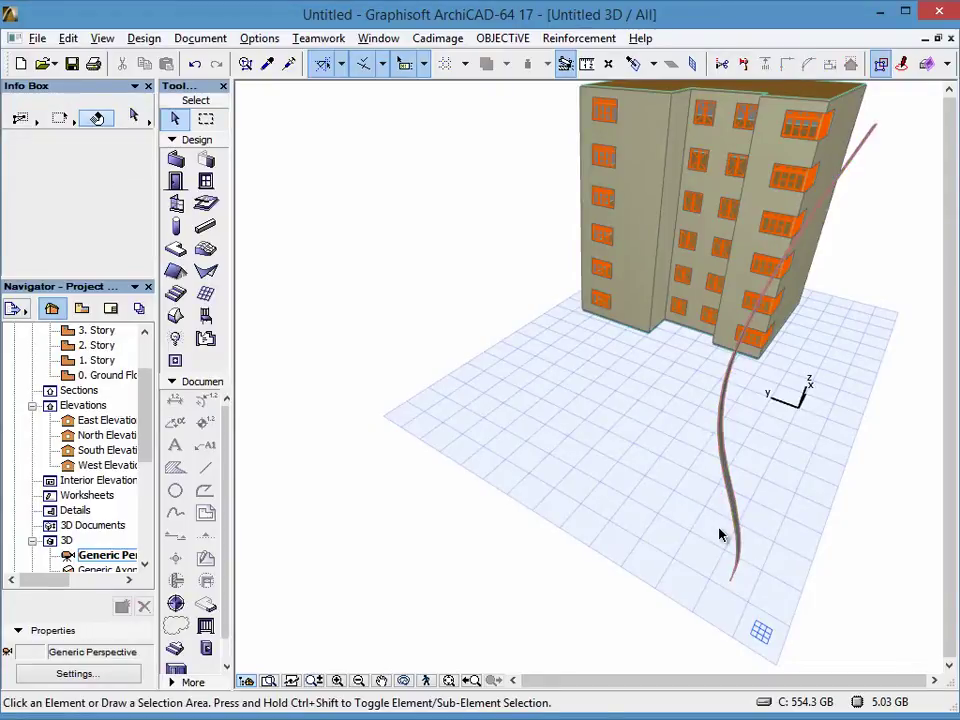
# Move the standing shell on the ground floor plan onto the building's west wall, with its width spanning the full wall thickness.
pyautogui.press('F2')
pyautogui.click(495, 555)
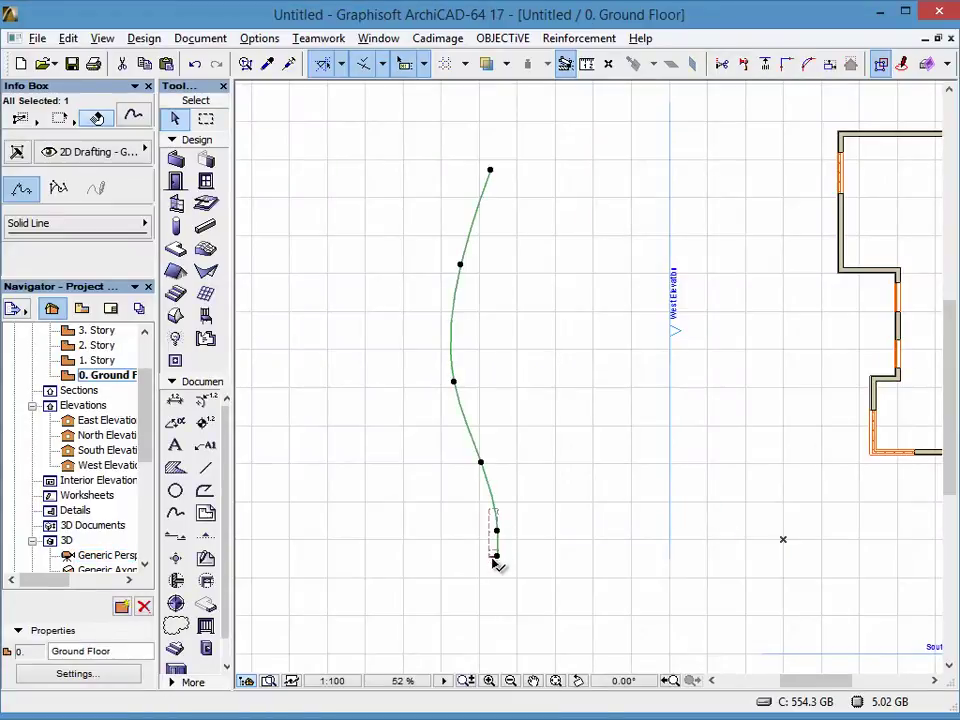
pyautogui.press('Escape')
pyautogui.scroll(5, 491, 521)
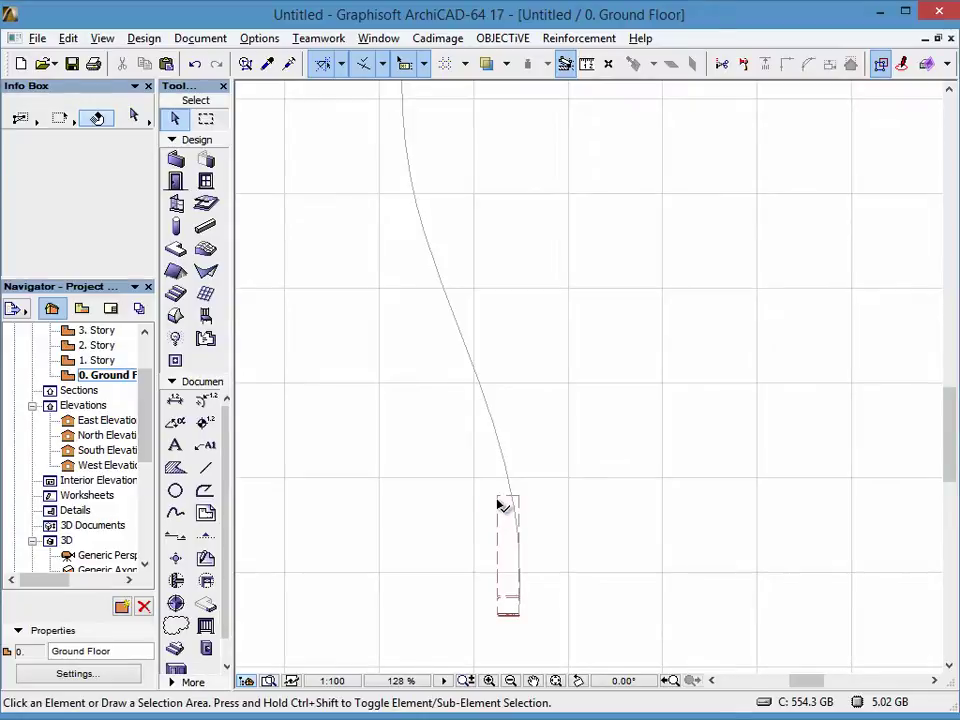
pyautogui.click(500, 527)
pyautogui.hotkey('ctrl', 'd')
pyautogui.scroll(5, 494, 498)
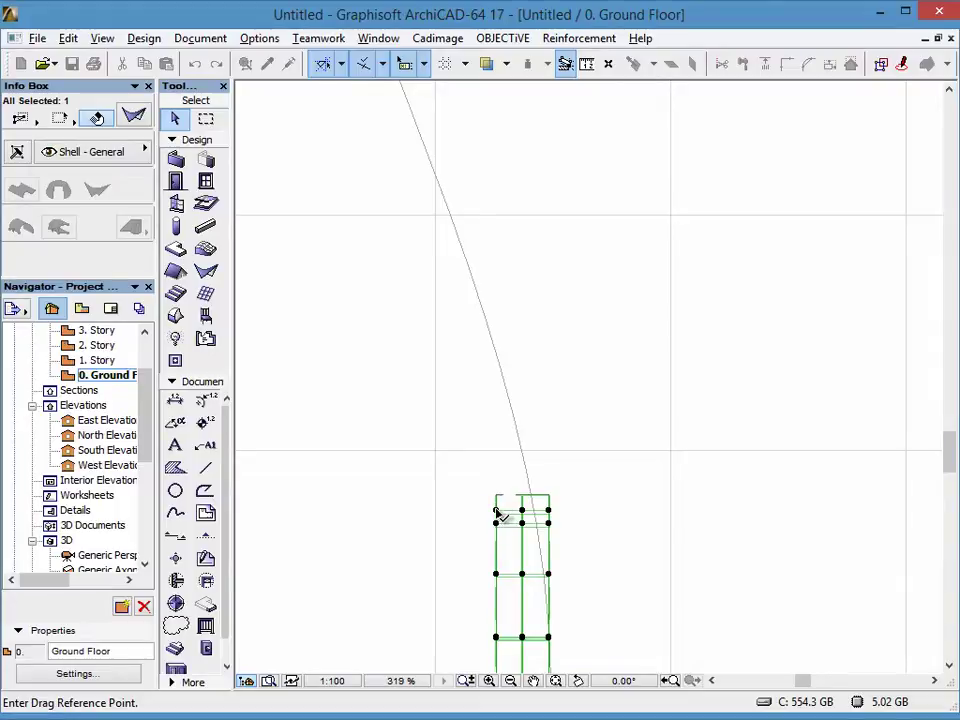
pyautogui.click(497, 514)
pyautogui.scroll(-6, 681, 274)
pyautogui.scroll(6, 589, 349)
pyautogui.scroll(1, 658, 310)
pyautogui.moveTo(658, 310); pyautogui.dragTo(430, 395, button='middle')
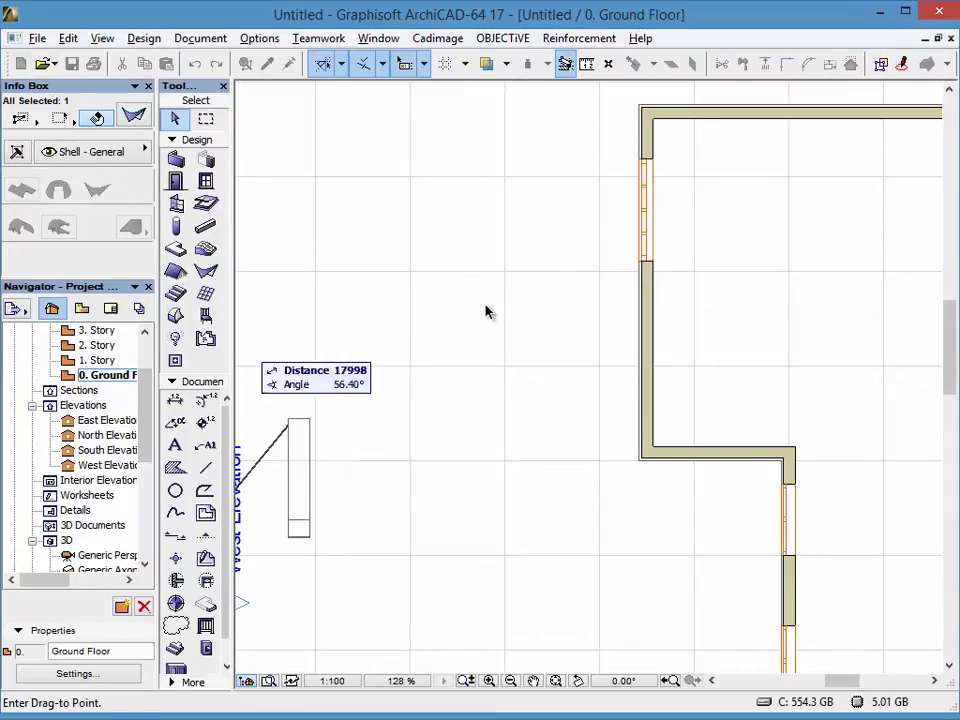
pyautogui.scroll(4, 636, 334)
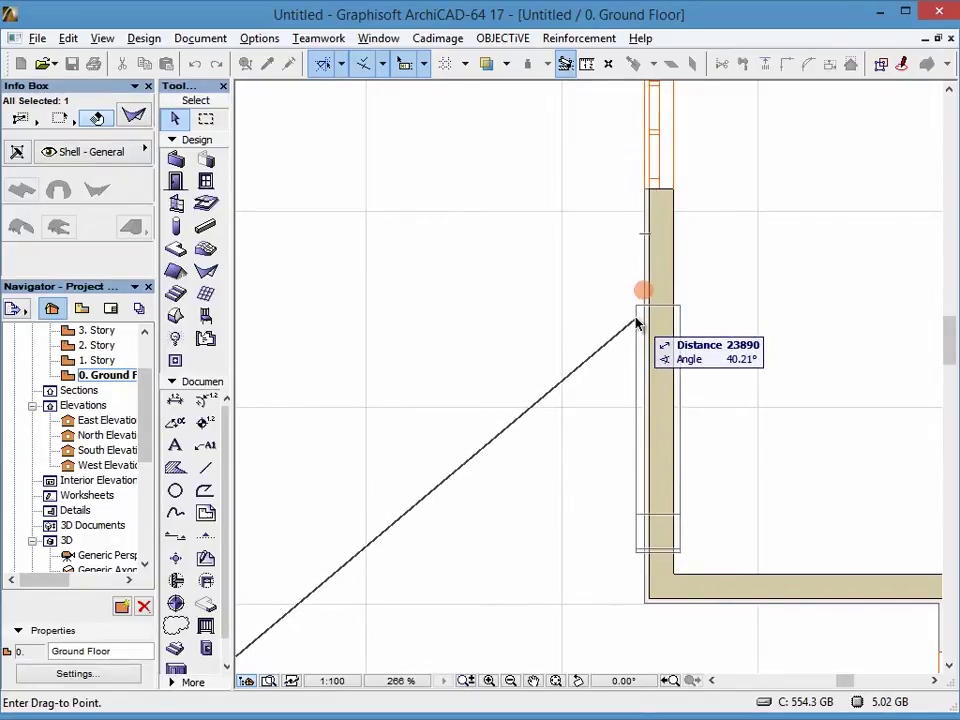
pyautogui.click(638, 322)
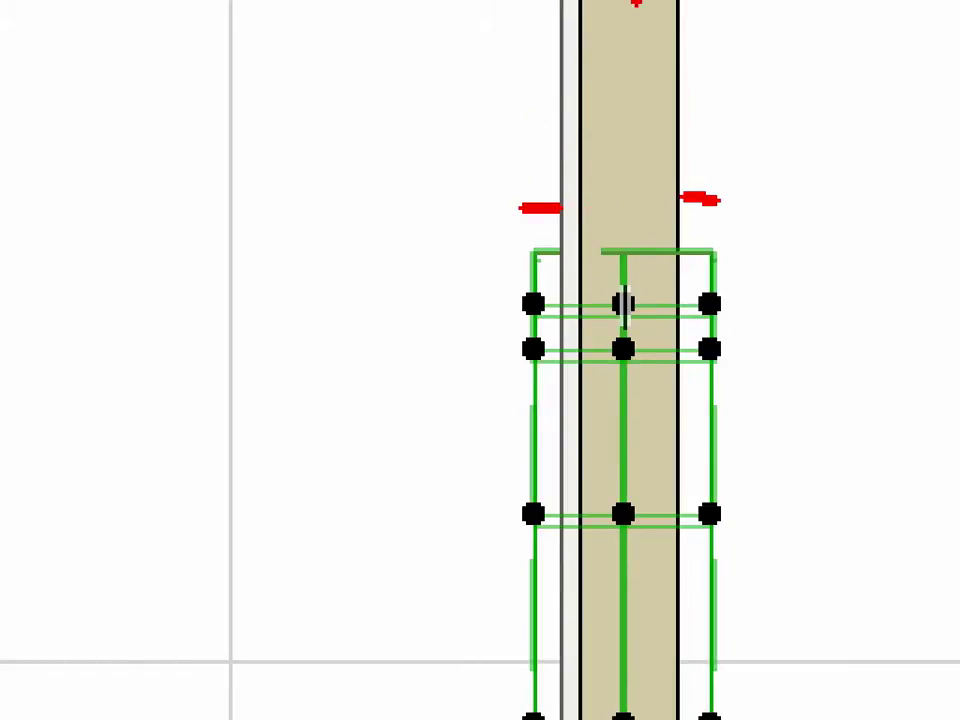
pyautogui.moveTo(613, 77); pyautogui.dragTo(684, 62)
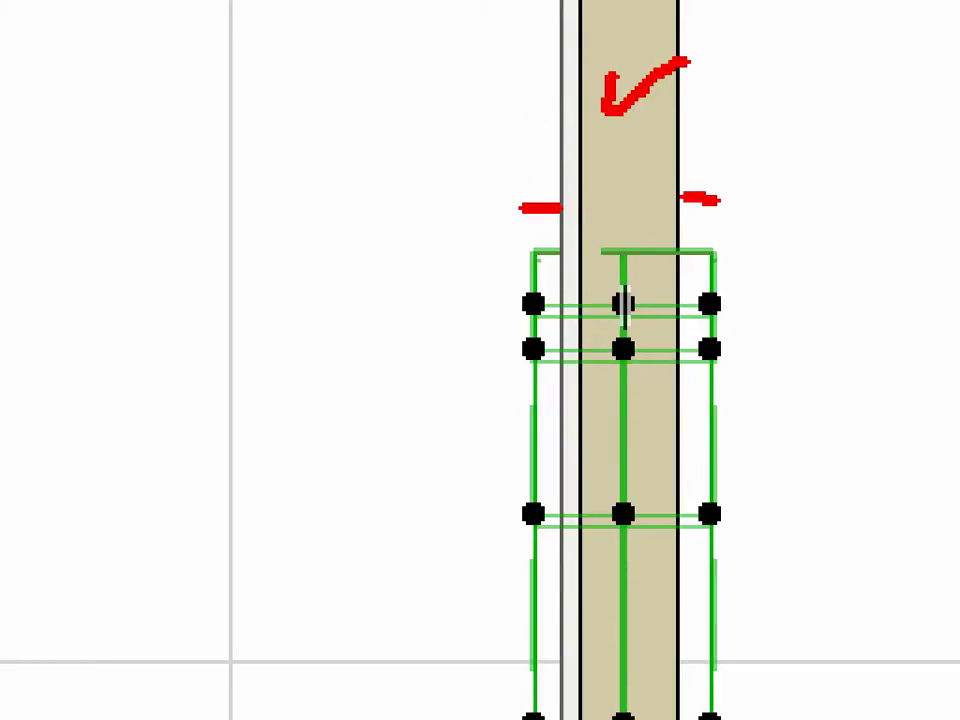
pyautogui.moveTo(690, 196)
pyautogui.mouseDown()
pyautogui.moveTo(678, 187)
pyautogui.moveTo(718, 224)
pyautogui.mouseUp()
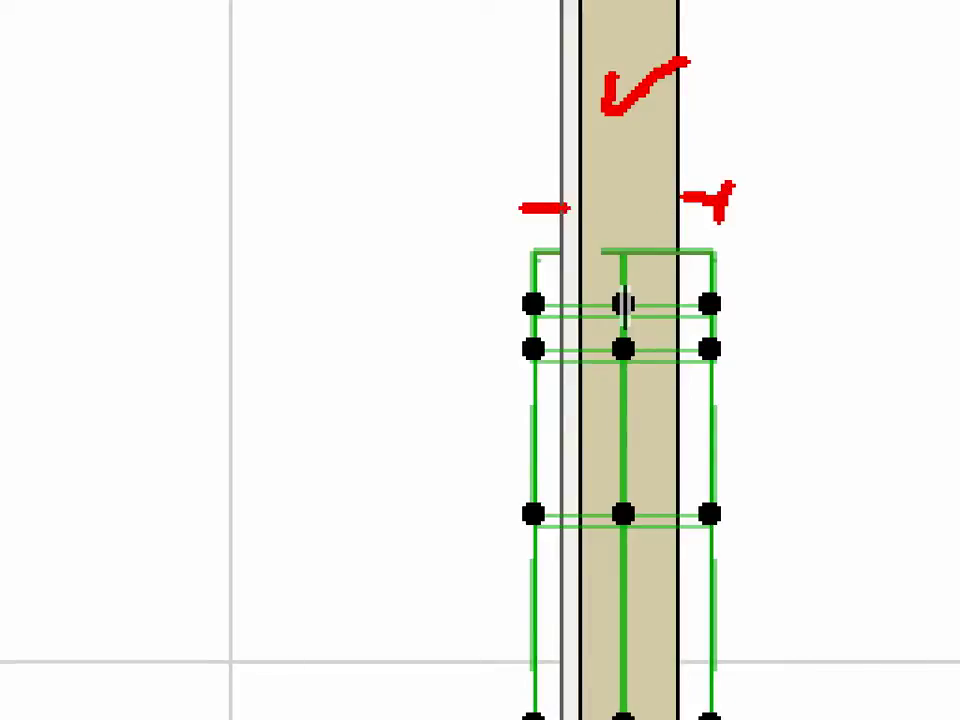
pyautogui.moveTo(520, 192); pyautogui.dragTo(518, 242)
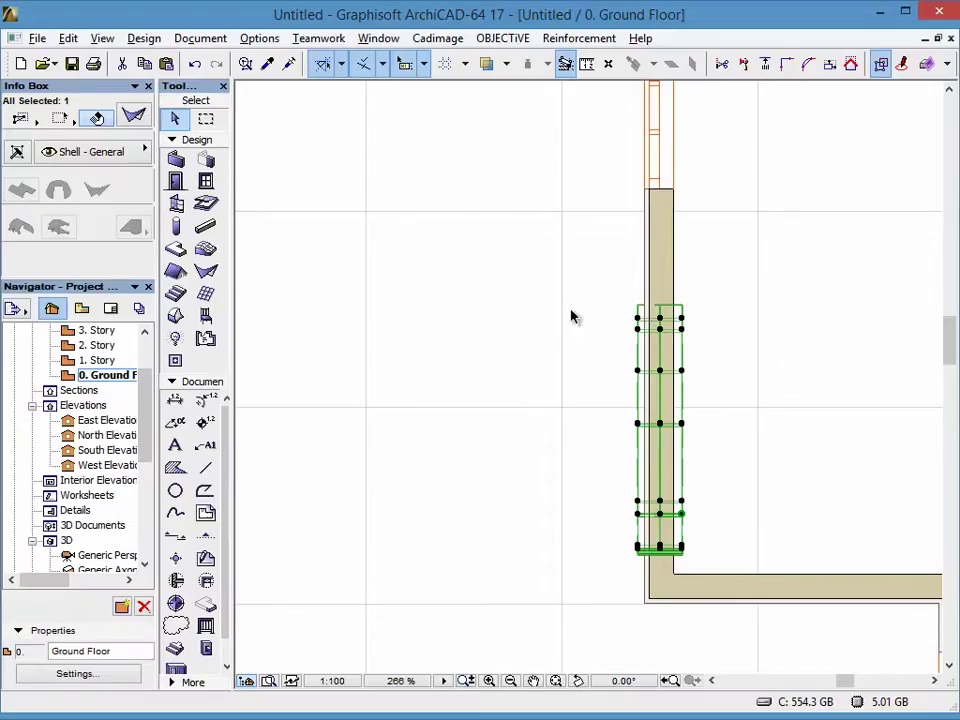
# Open the West Elevation from its marker on the floor plan and select the curved shell crossing the facade.
pyautogui.click(470, 315)
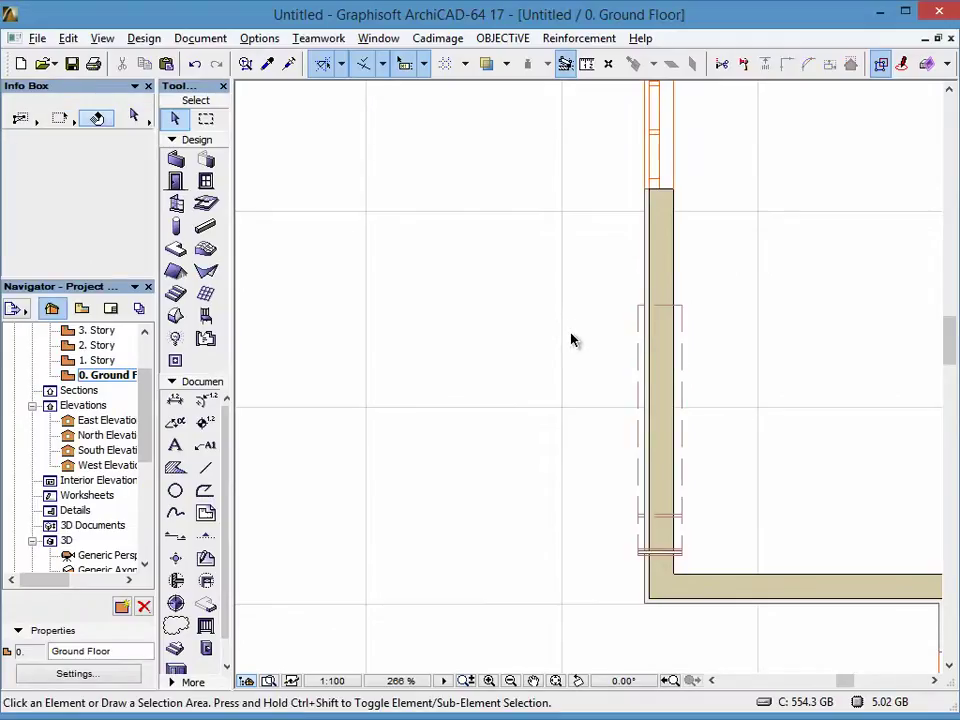
pyautogui.scroll(-5, 557, 376)
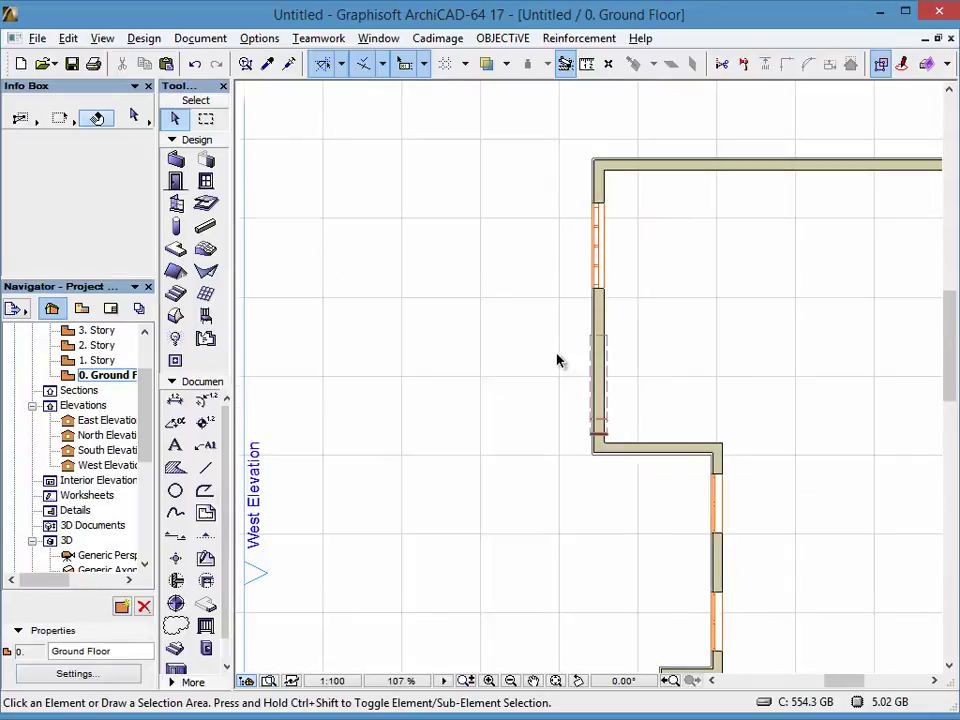
pyautogui.moveTo(418, 536)
pyautogui.mouseDown()
pyautogui.moveTo(302, 443)
pyautogui.moveTo(312, 435)
pyautogui.mouseUp()
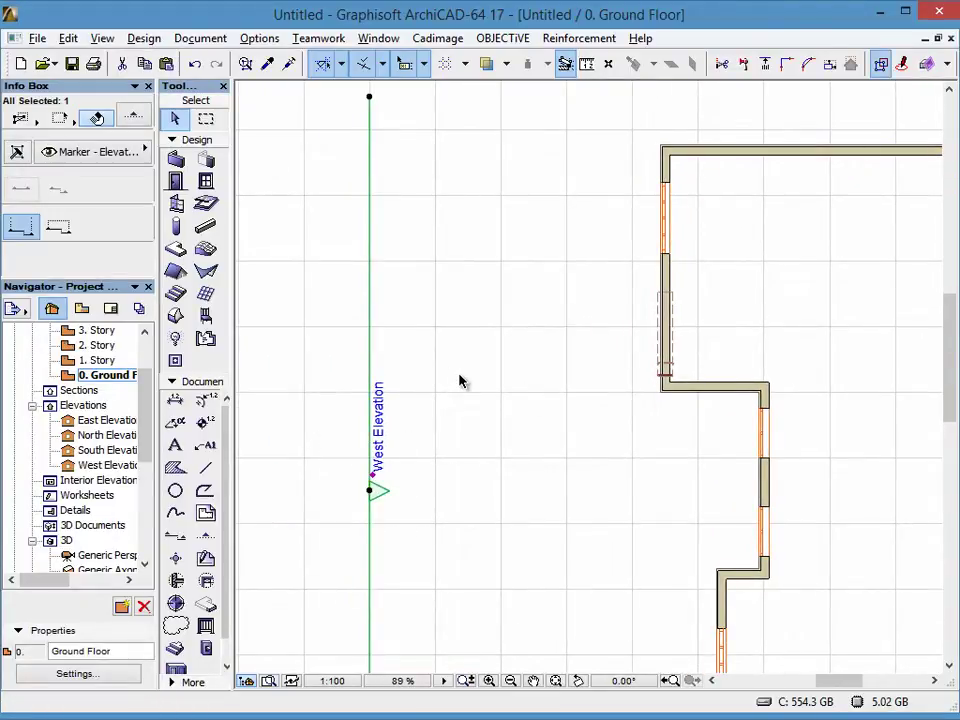
pyautogui.rightClick(446, 318)
pyautogui.click(504, 298)
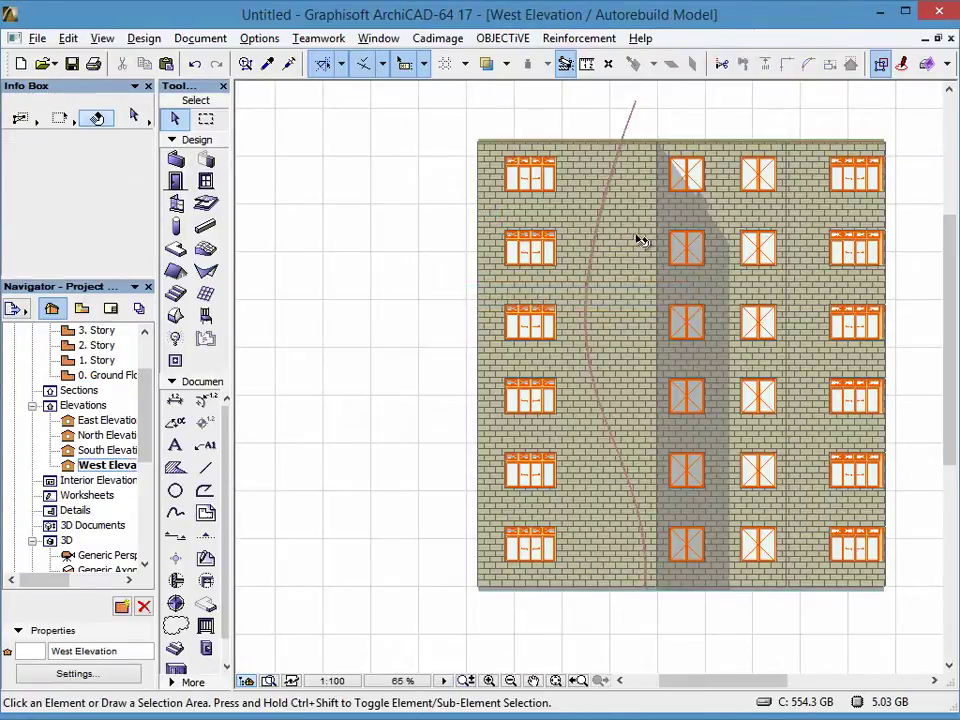
pyautogui.click(634, 127)
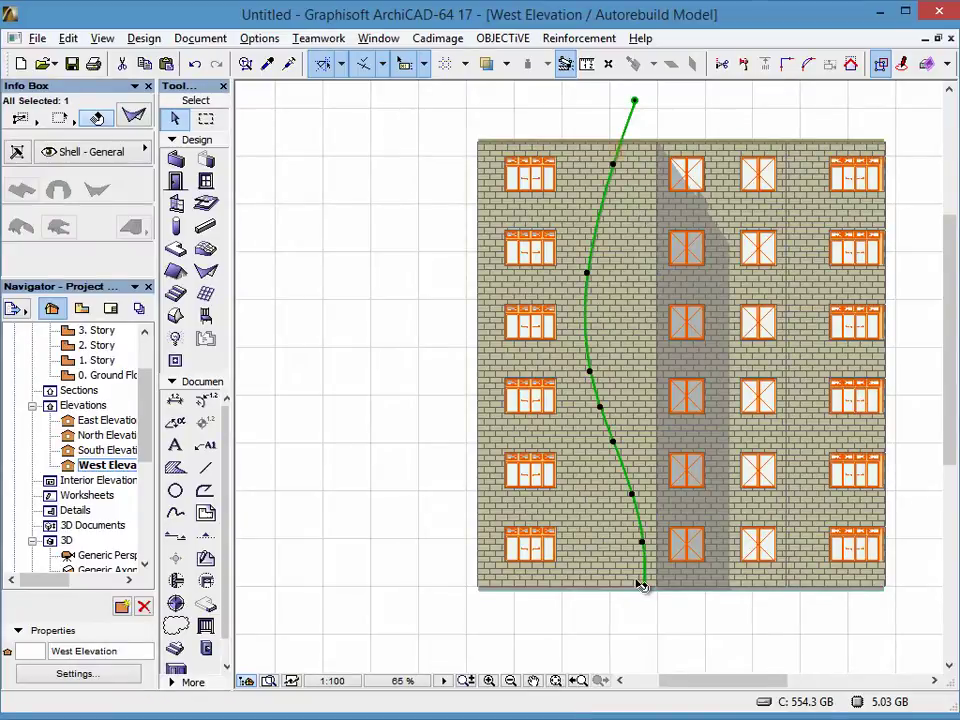
pyautogui.scroll(4, 641, 583)
pyautogui.scroll(-1, 656, 600)
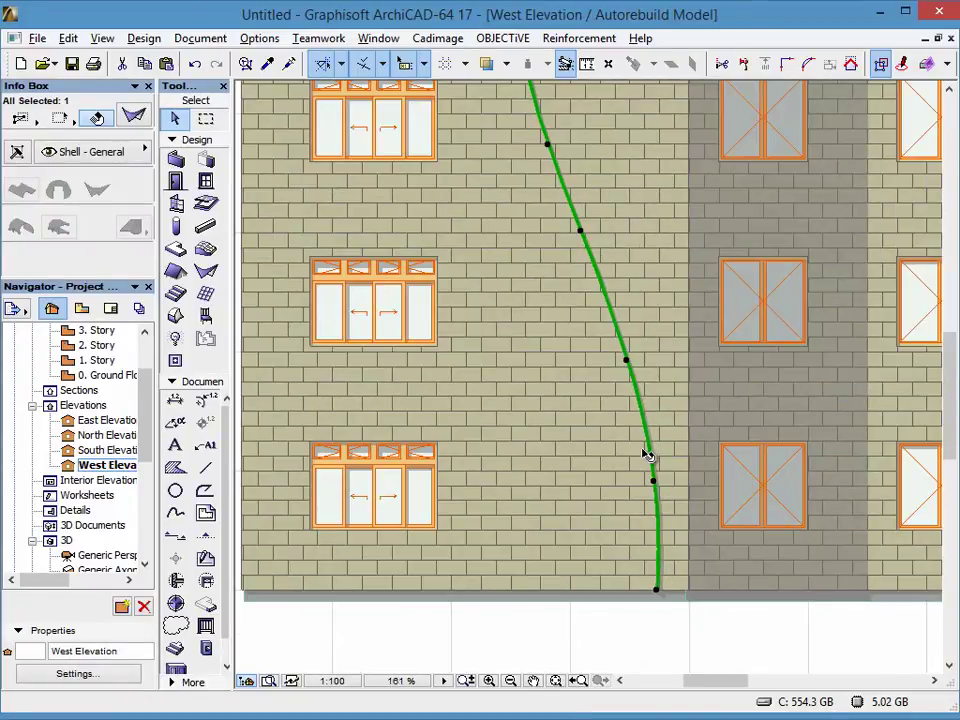
pyautogui.hotkey('ctrl', 'd')
pyautogui.click(657, 595)
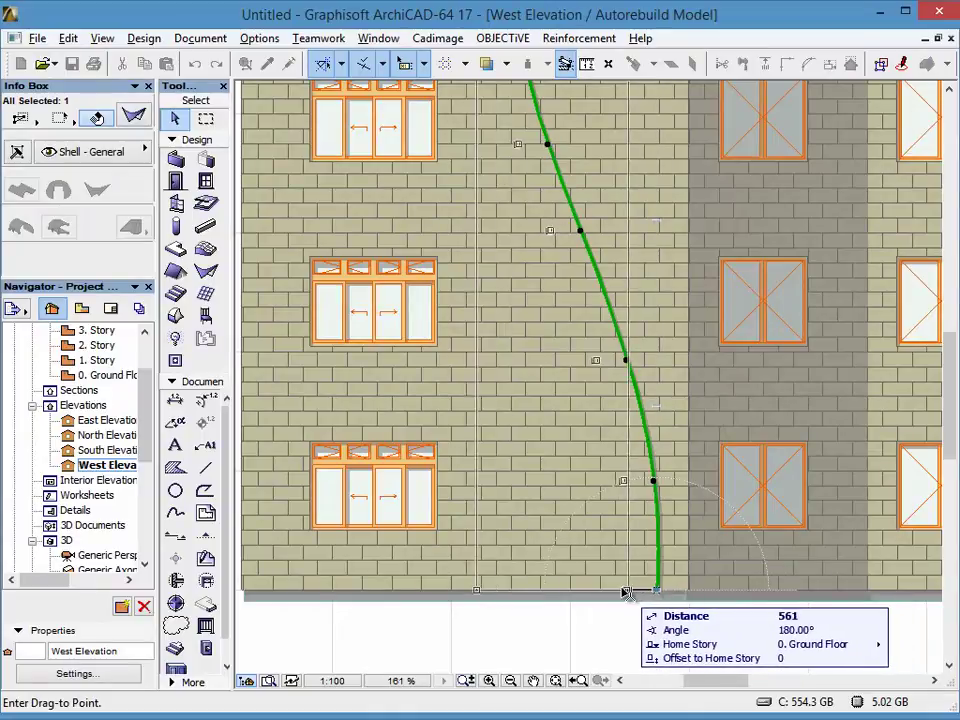
pyautogui.press('Escape')
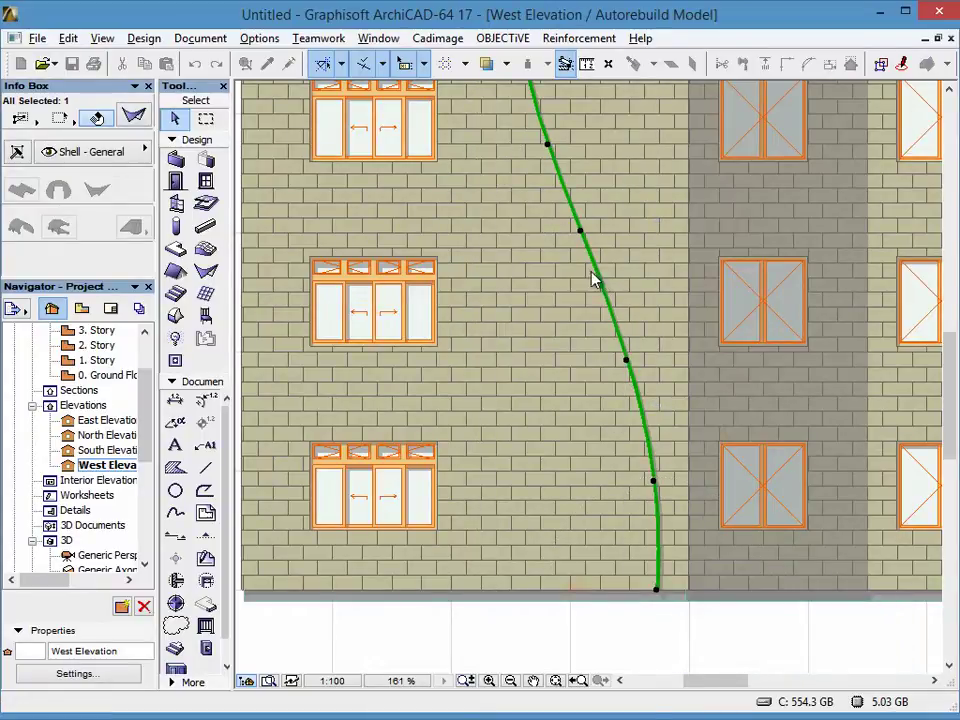
pyautogui.scroll(-4, 594, 277)
pyautogui.scroll(1, 579, 268)
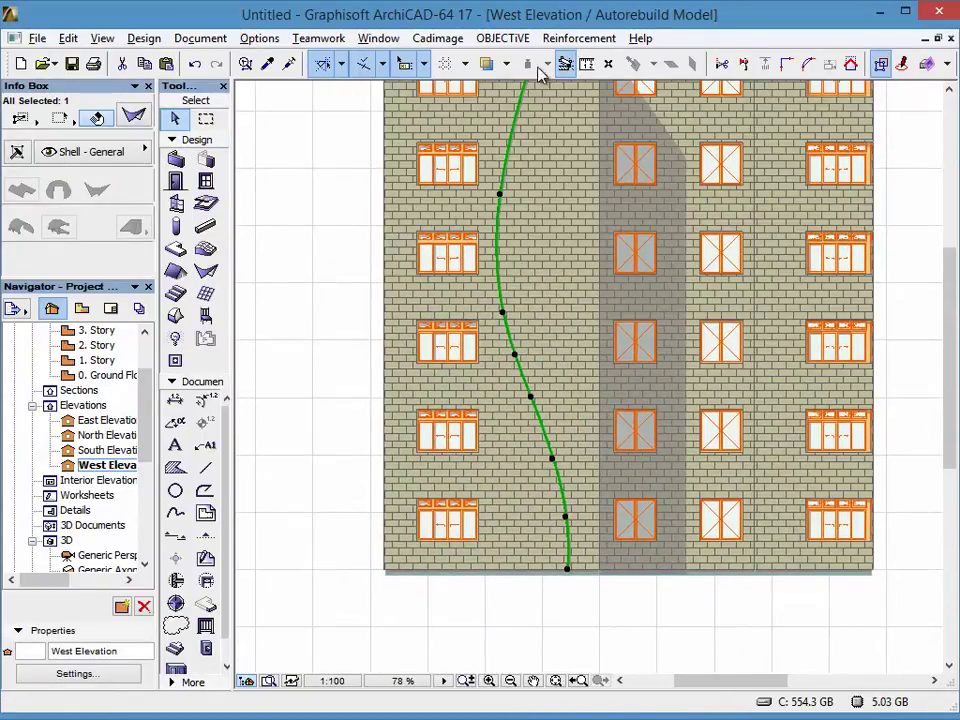
# Examine the separate storey walls that the curved shell crosses in the facade's leftmost bay.
pyautogui.scroll(-3, 557, 238)
pyautogui.moveTo(557, 238); pyautogui.dragTo(540, 311, button='middle')
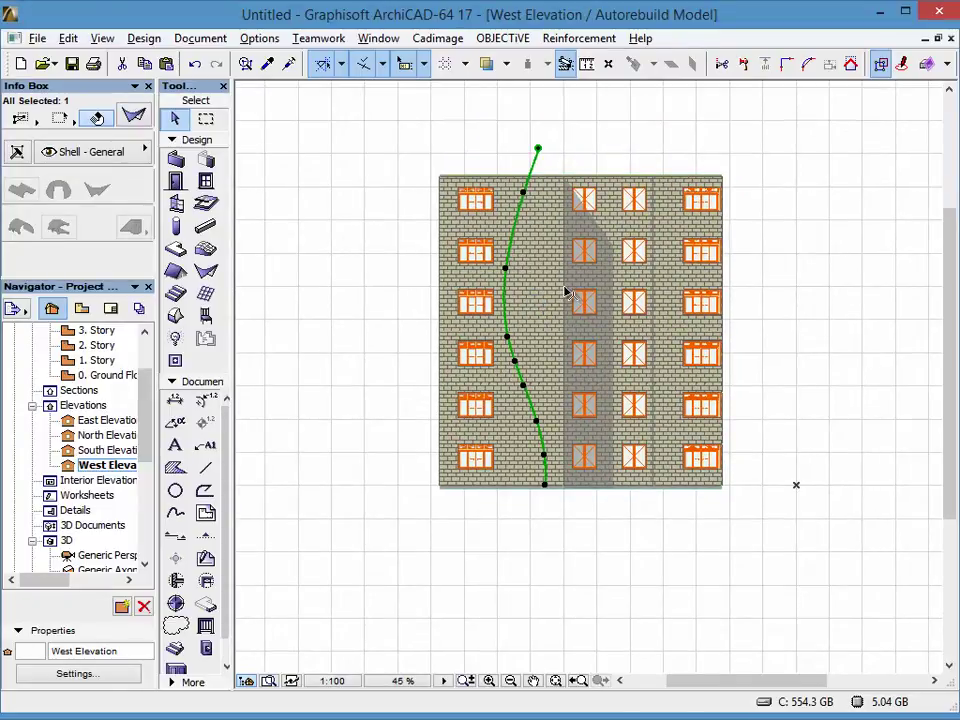
pyautogui.click(548, 216)
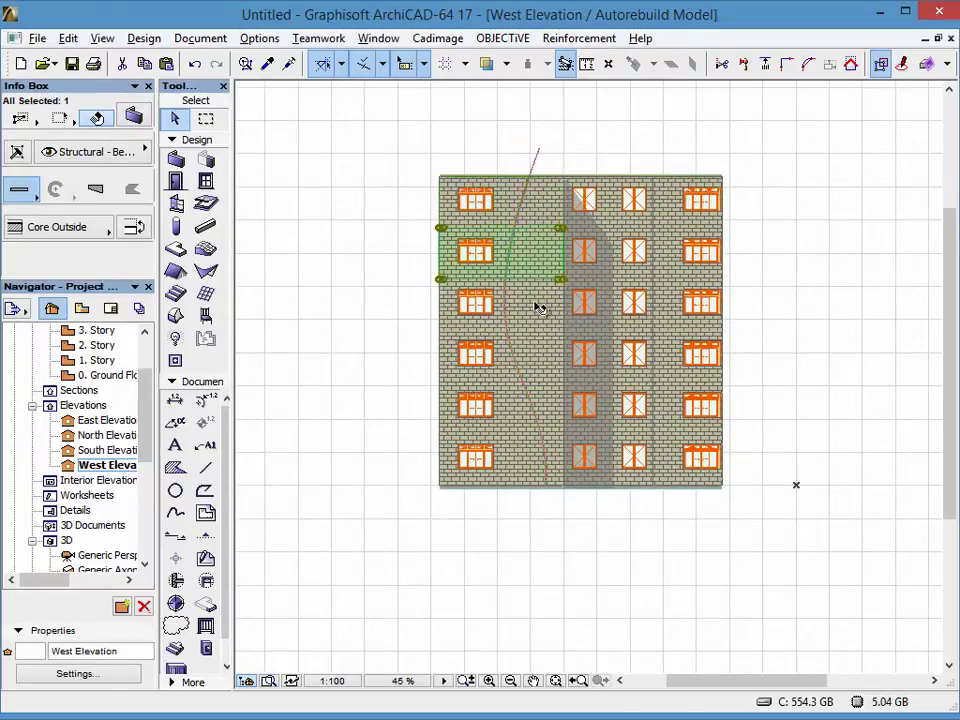
pyautogui.moveTo(553, 412); pyautogui.dragTo(552, 425)
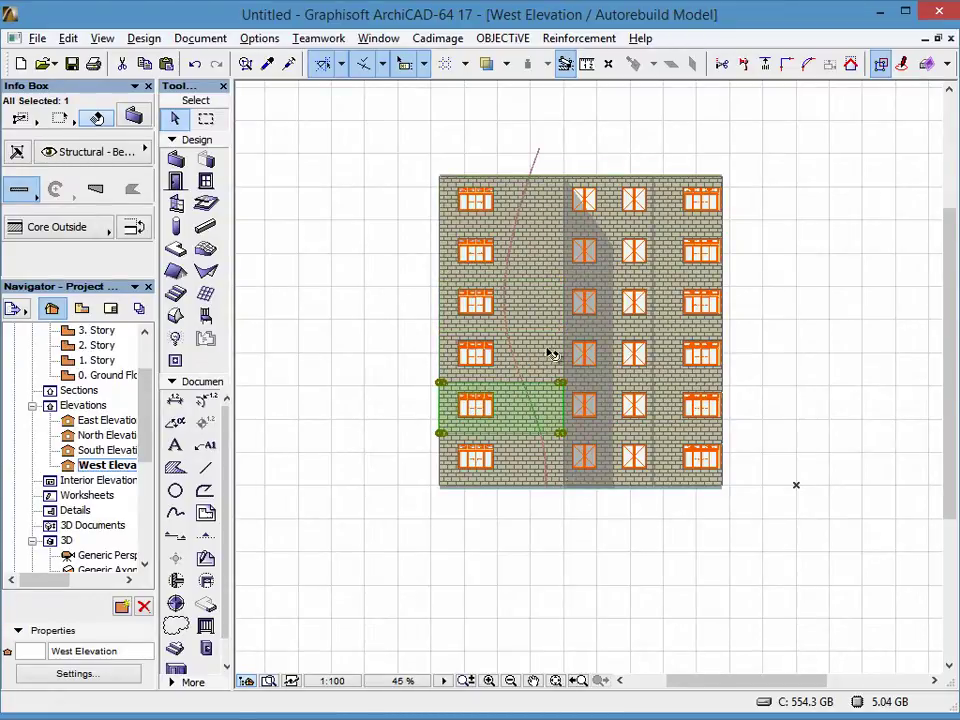
pyautogui.click(482, 228)
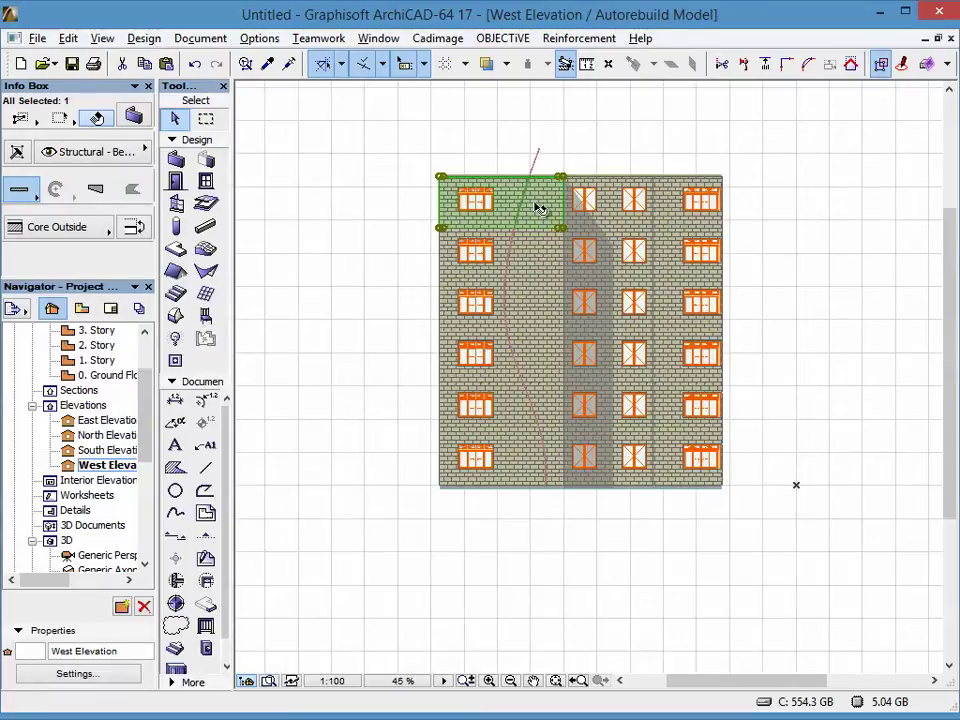
pyautogui.press('Escape')
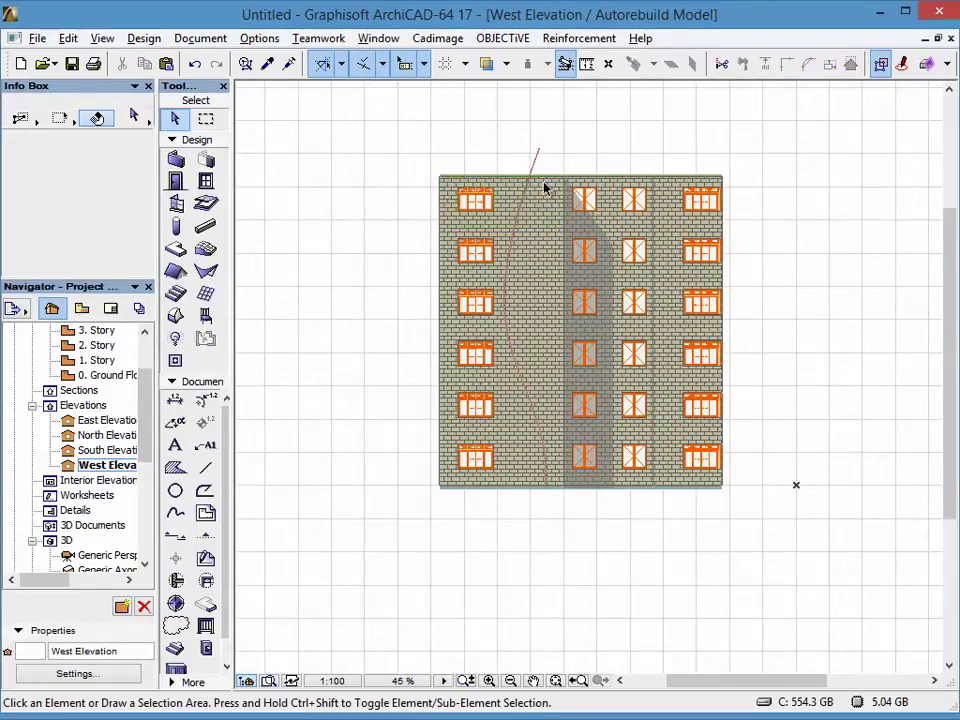
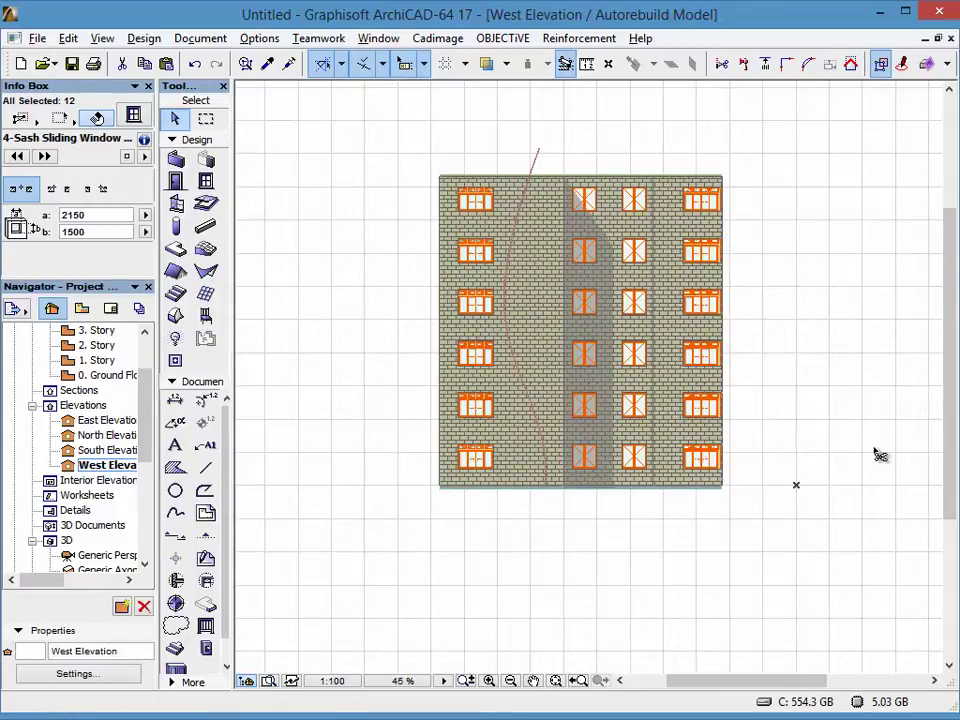
# Move the leftmost bay's six storey walls and their windows along the ground line to beyond the building's right end.
pyautogui.hotkey('ctrl', 'd')
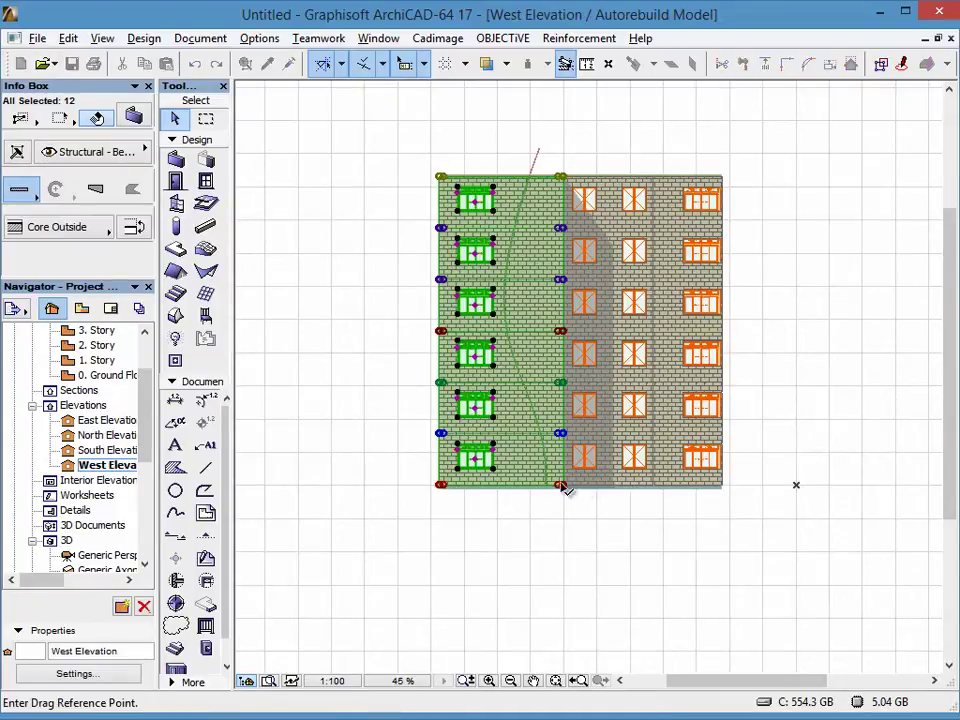
pyautogui.click(441, 487)
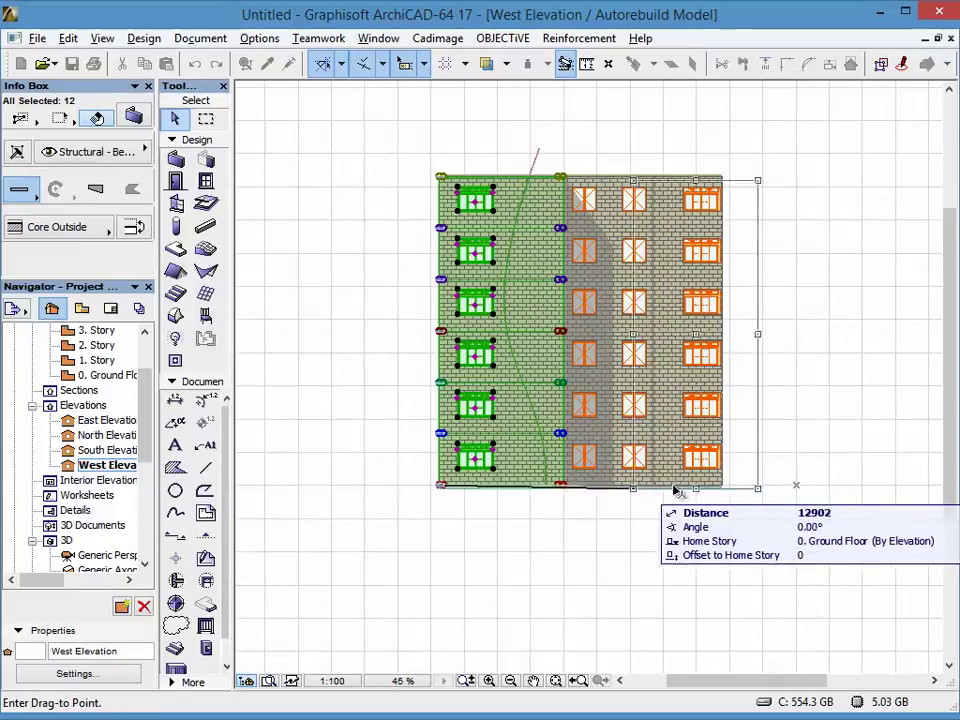
pyautogui.click(760, 488)
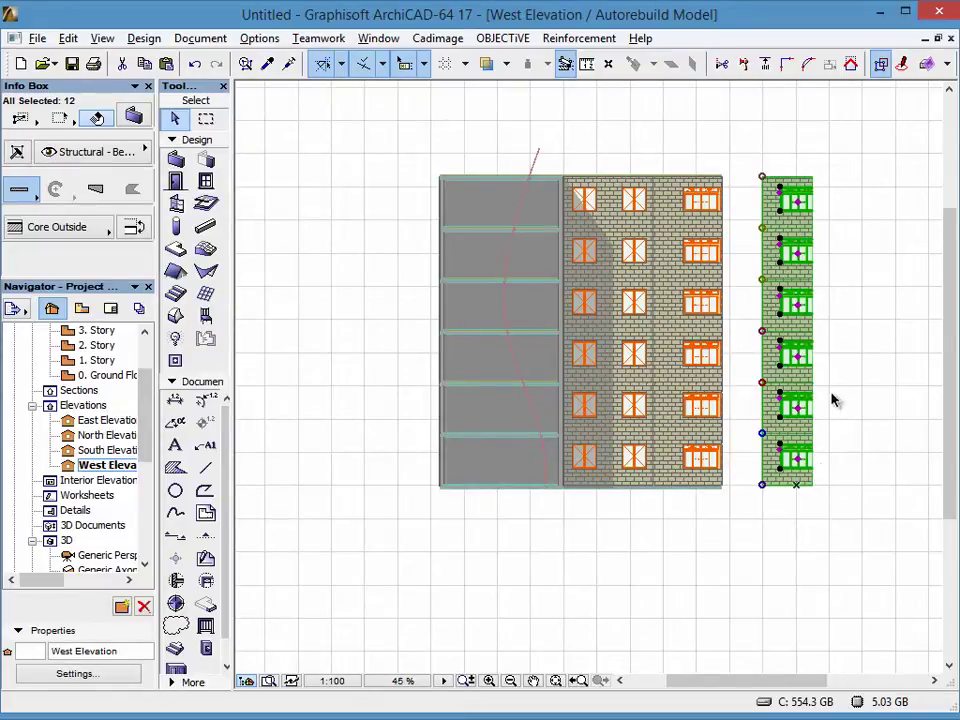
pyautogui.press('Escape')
# Check the moved walls on the ground floor plan and reopen the West Elevation from its marker.
pyautogui.press('F2')
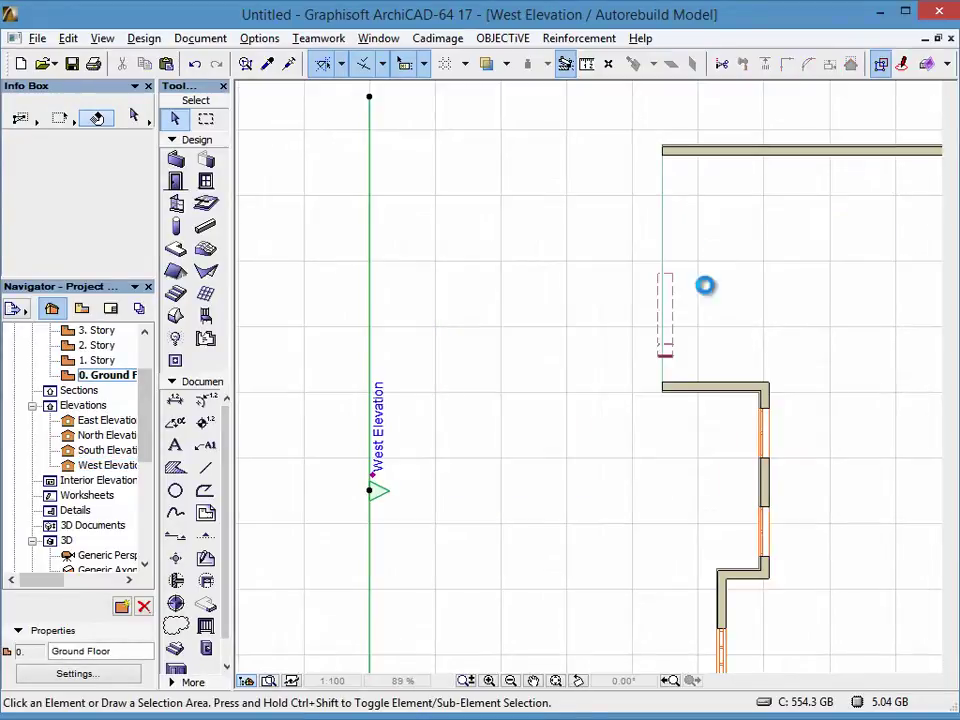
pyautogui.scroll(-5, 527, 377)
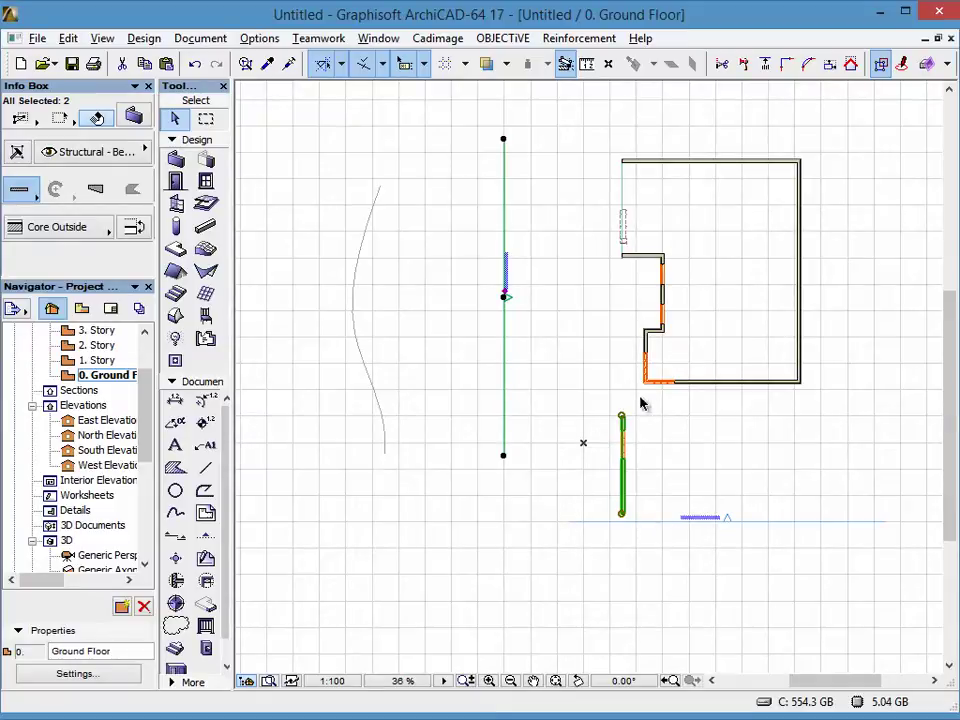
pyautogui.click(546, 236)
pyautogui.click(542, 327)
pyautogui.click(458, 264)
pyautogui.rightClick(520, 189)
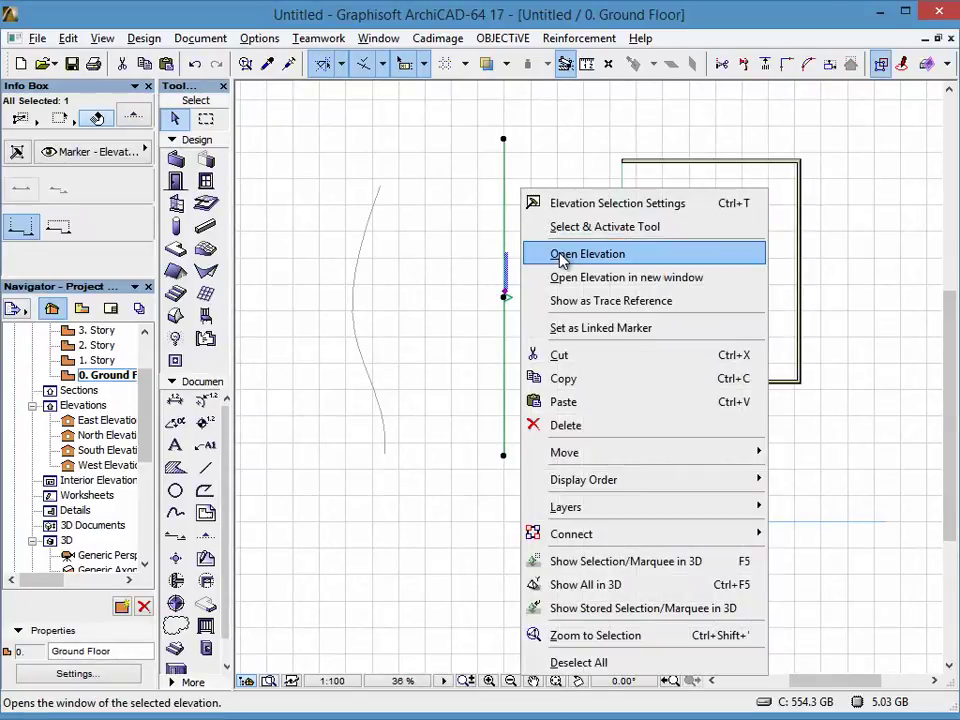
pyautogui.click(563, 255)
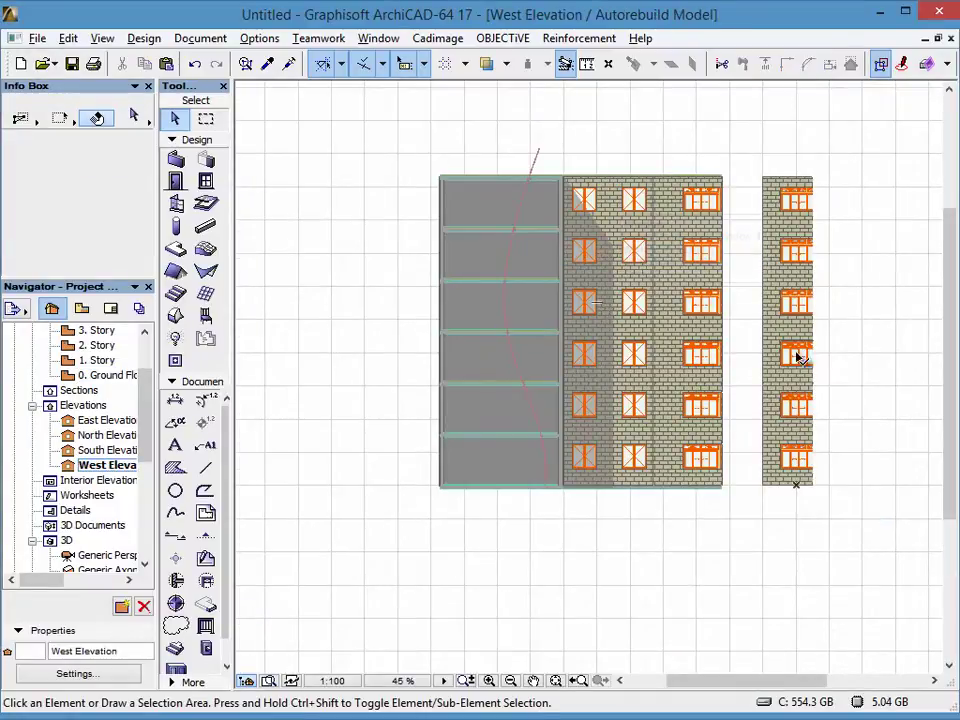
pyautogui.moveTo(760, 328)
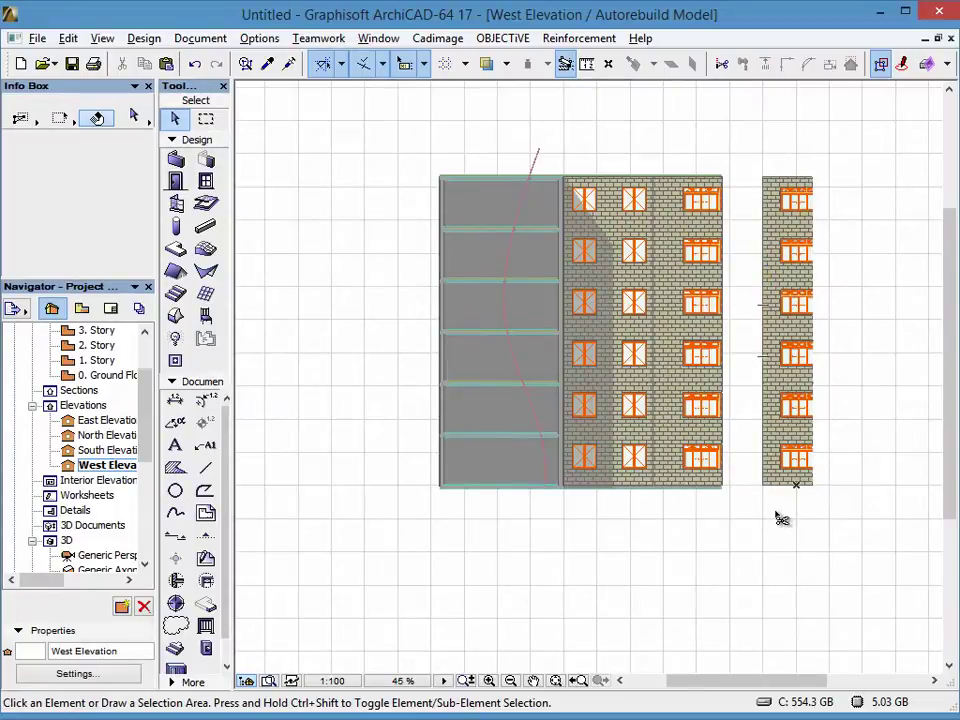
# Undo the move and place a copy of the leftmost bay's walls and windows about 19519 mm along the ground line, beyond the building.
pyautogui.click(527, 310)
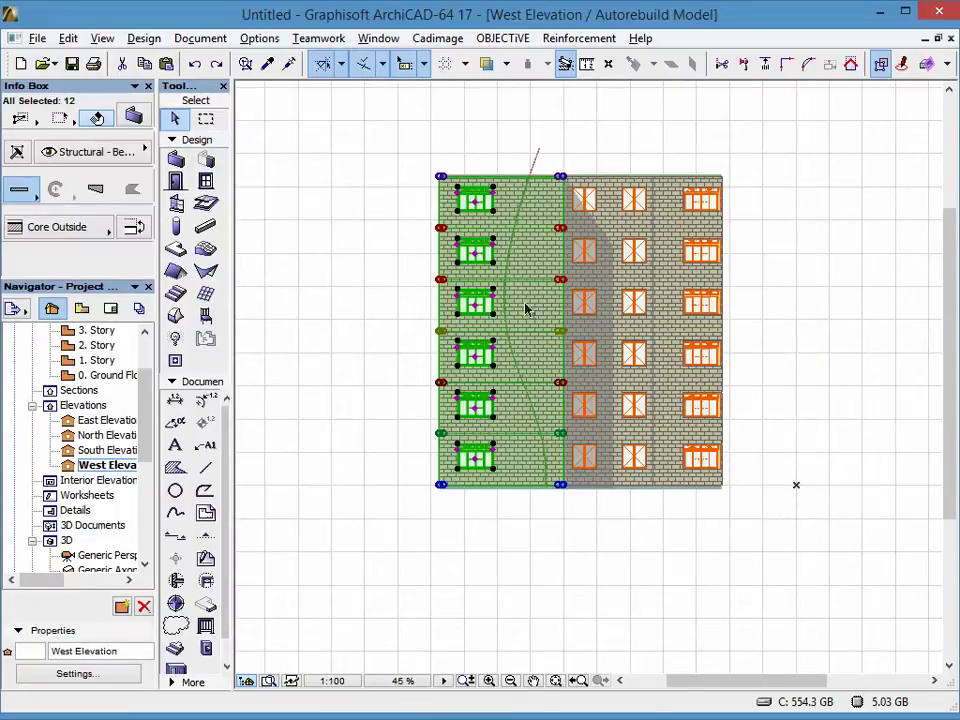
pyautogui.hotkey('ctrl', 'd')
pyautogui.press('ctrl')
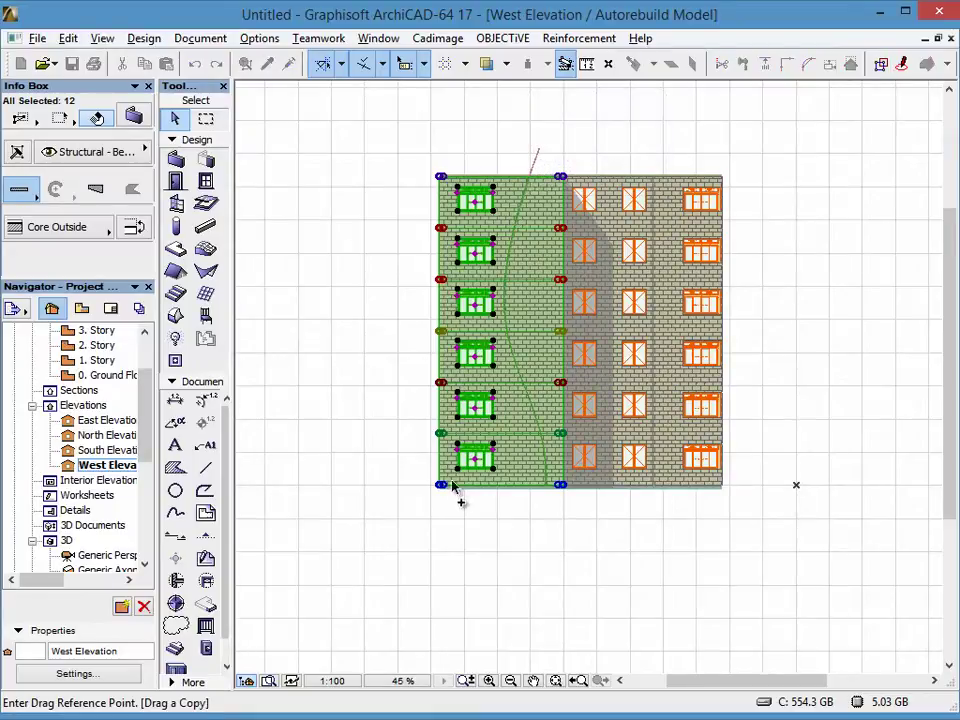
pyautogui.click(441, 485)
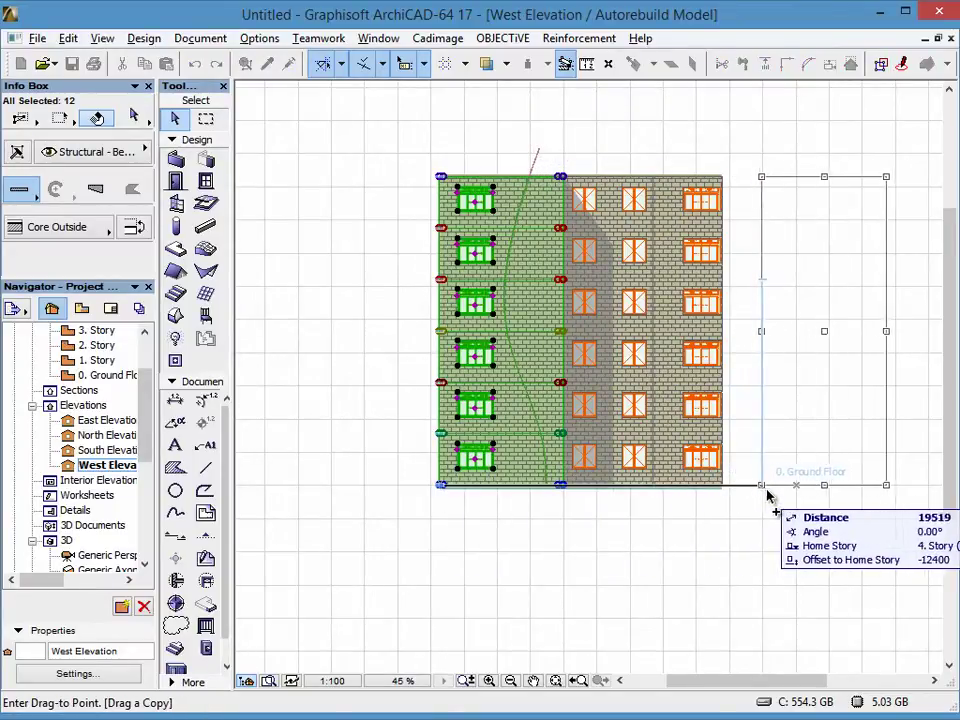
pyautogui.click(760, 492)
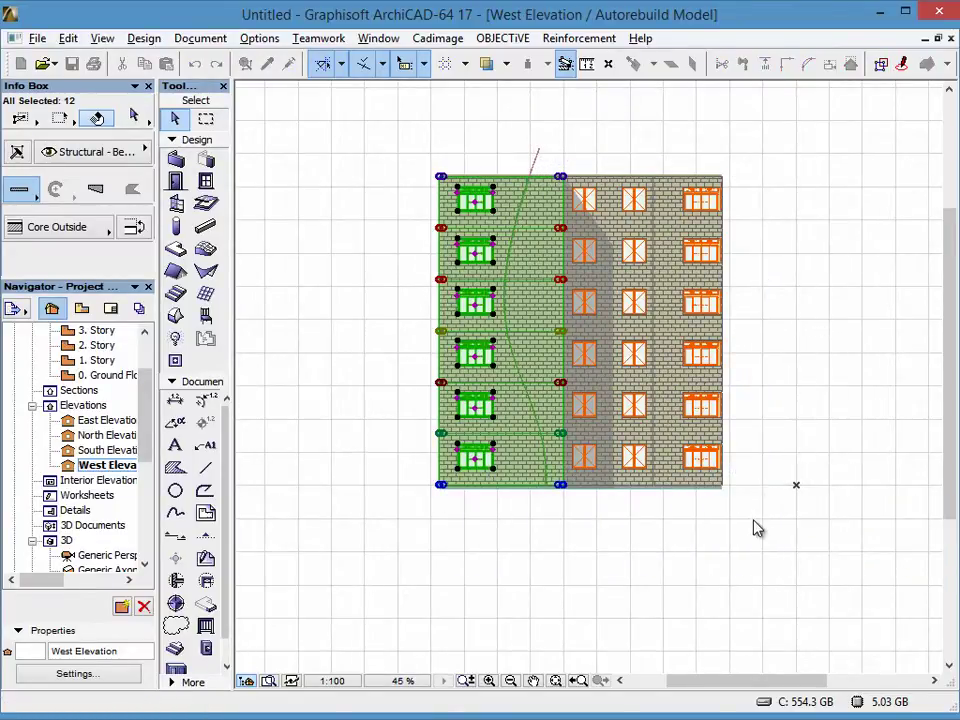
pyautogui.click(579, 514)
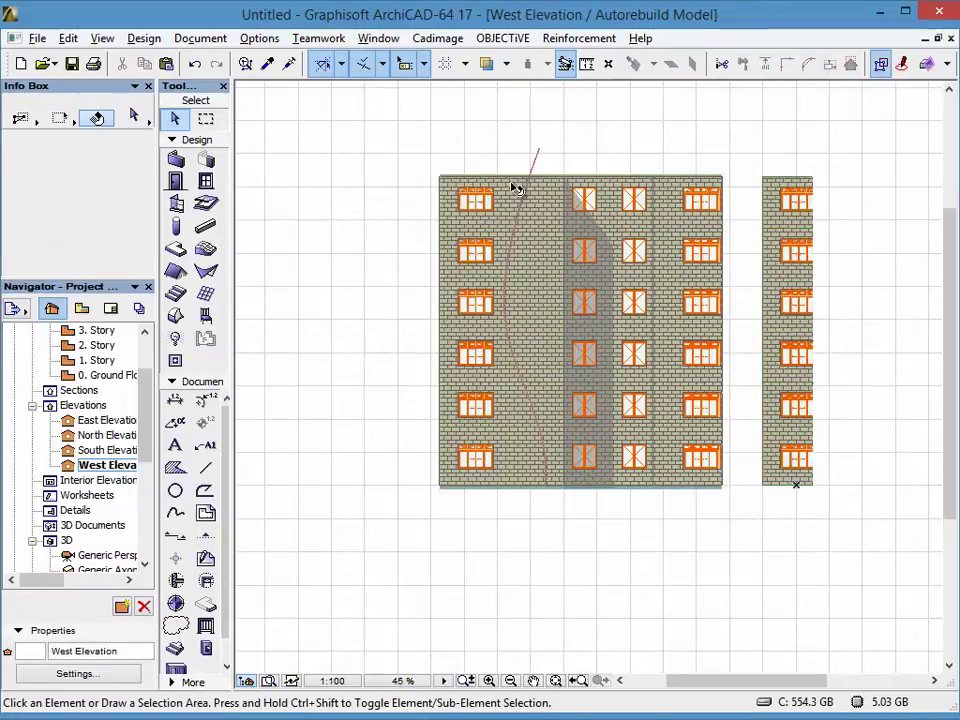
# Trim the six original storey walls of the leftmost bay to the curved shell, keeping the part on the curve's left side.
pyautogui.scroll(2, 470, 205)
pyautogui.scroll(-1, 470, 220)
pyautogui.moveTo(439, 171); pyautogui.dragTo(522, 246, button='middle')
pyautogui.click(542, 208)
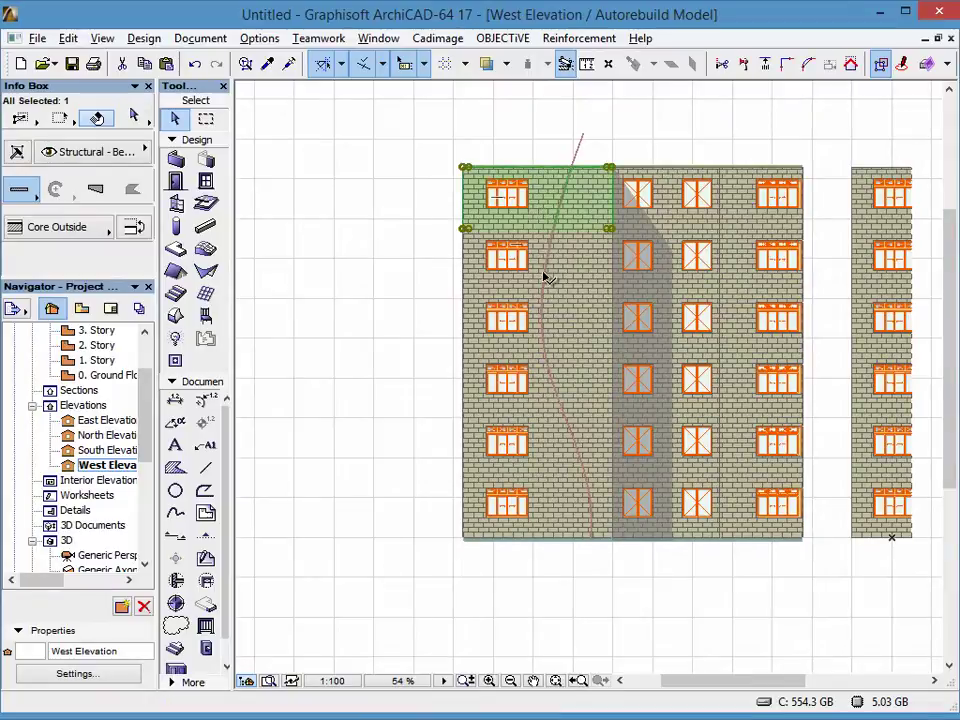
pyautogui.keyDown('shift'); pyautogui.click(546, 272); pyautogui.keyUp('shift')
pyautogui.keyDown('shift'); pyautogui.click(580, 318); pyautogui.keyUp('shift')
pyautogui.keyDown('shift'); pyautogui.click(586, 378); pyautogui.keyUp('shift')
pyautogui.keyDown('shift'); pyautogui.click(597, 441); pyautogui.keyUp('shift')
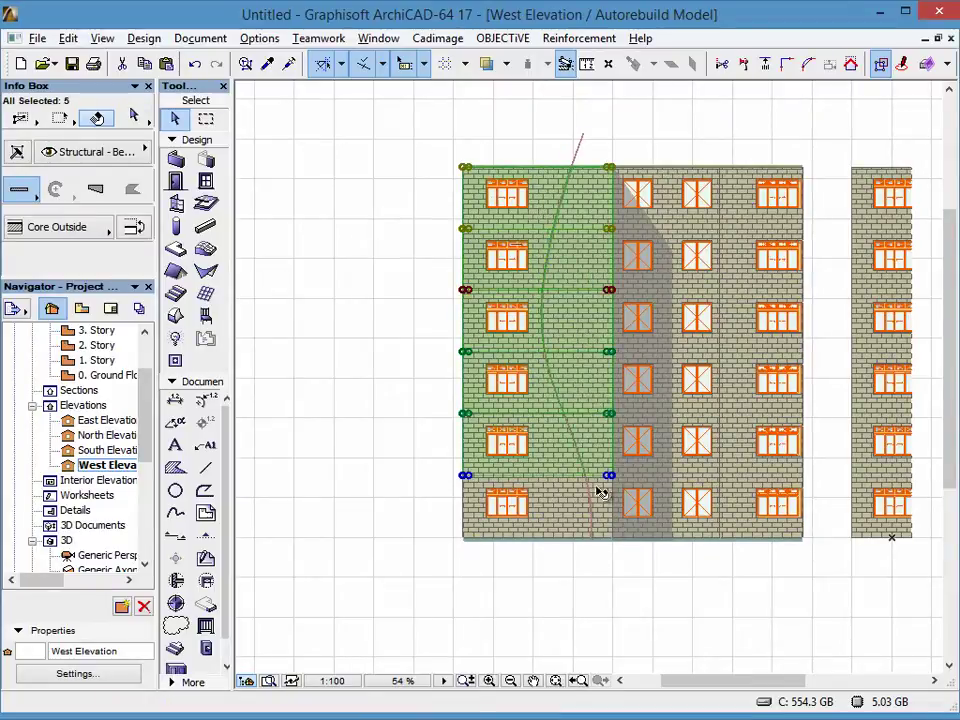
pyautogui.keyDown('shift'); pyautogui.click(595, 500); pyautogui.keyUp('shift')
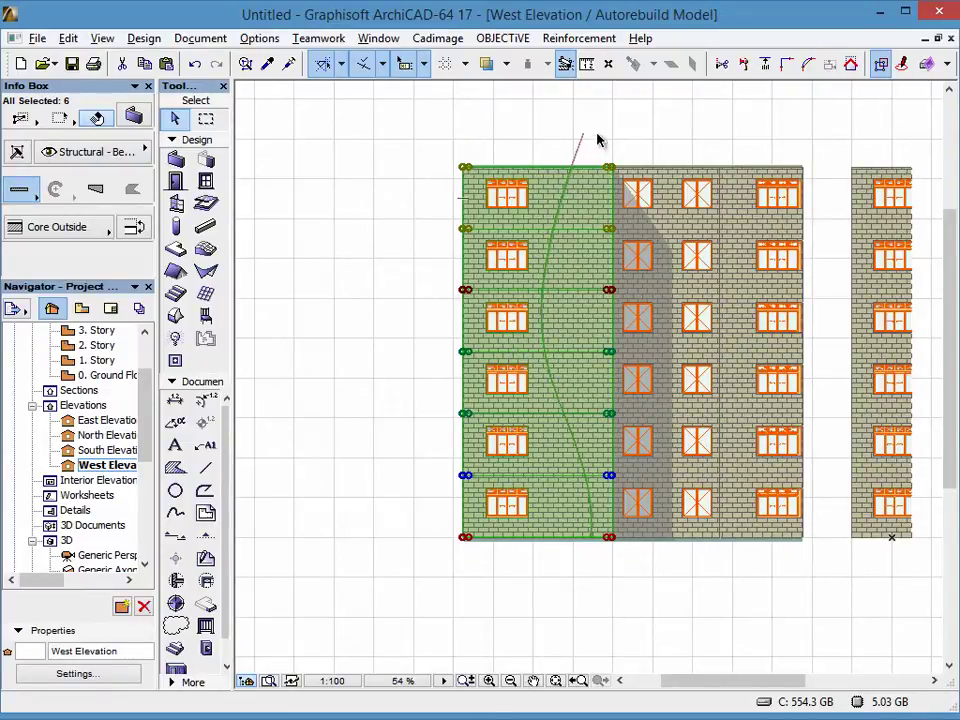
pyautogui.scroll(-2, 410, 208)
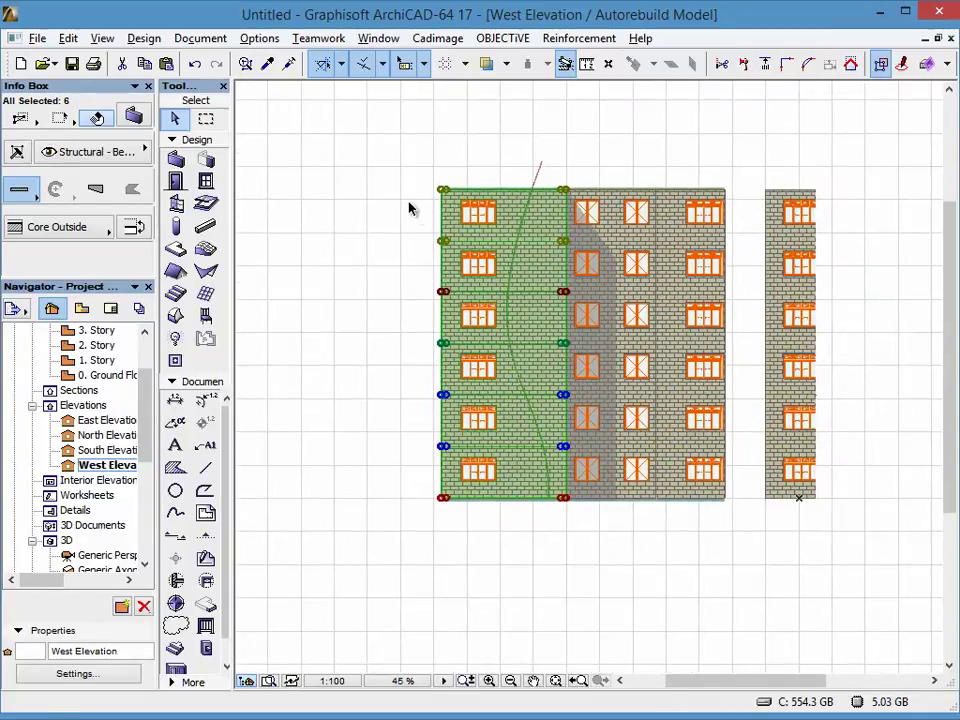
pyautogui.rightClick(399, 150)
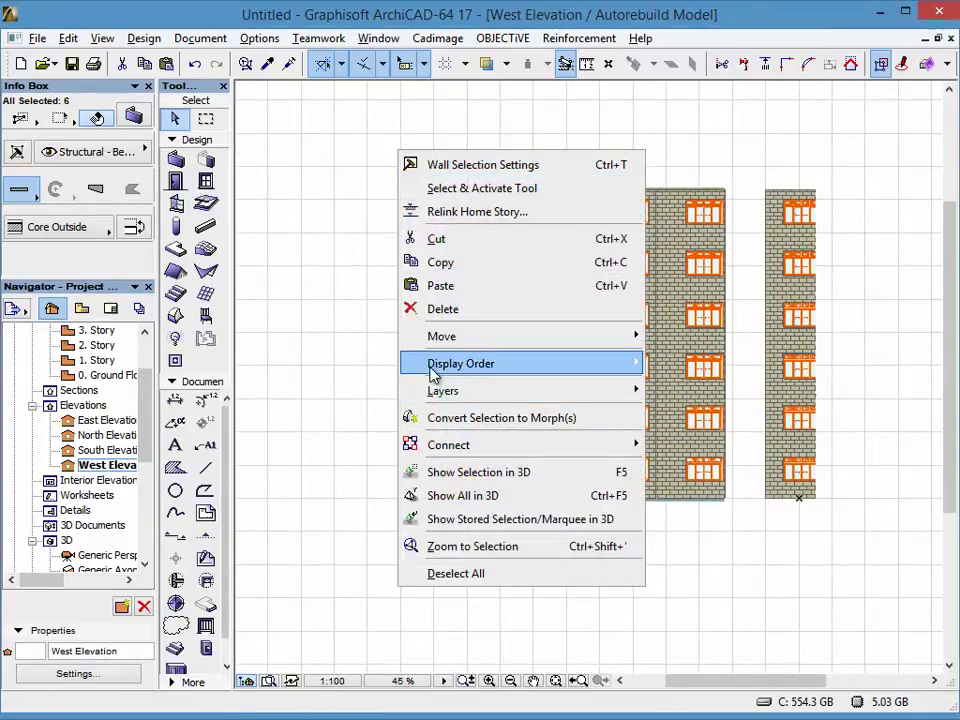
pyautogui.moveTo(423, 370)
pyautogui.moveTo(431, 448)
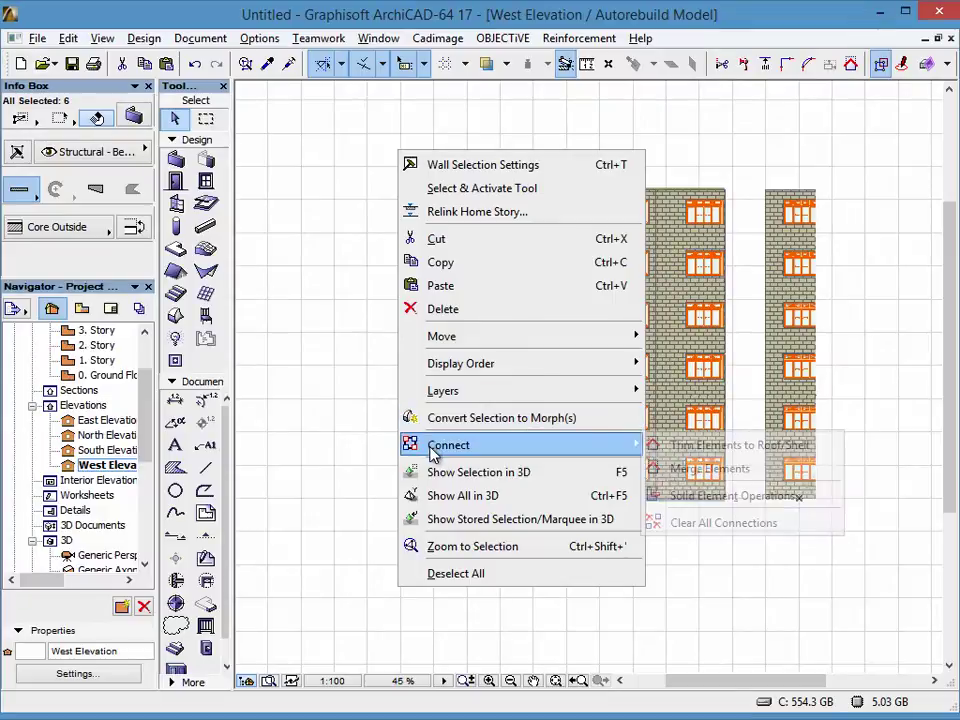
pyautogui.click(686, 446)
pyautogui.click(539, 177)
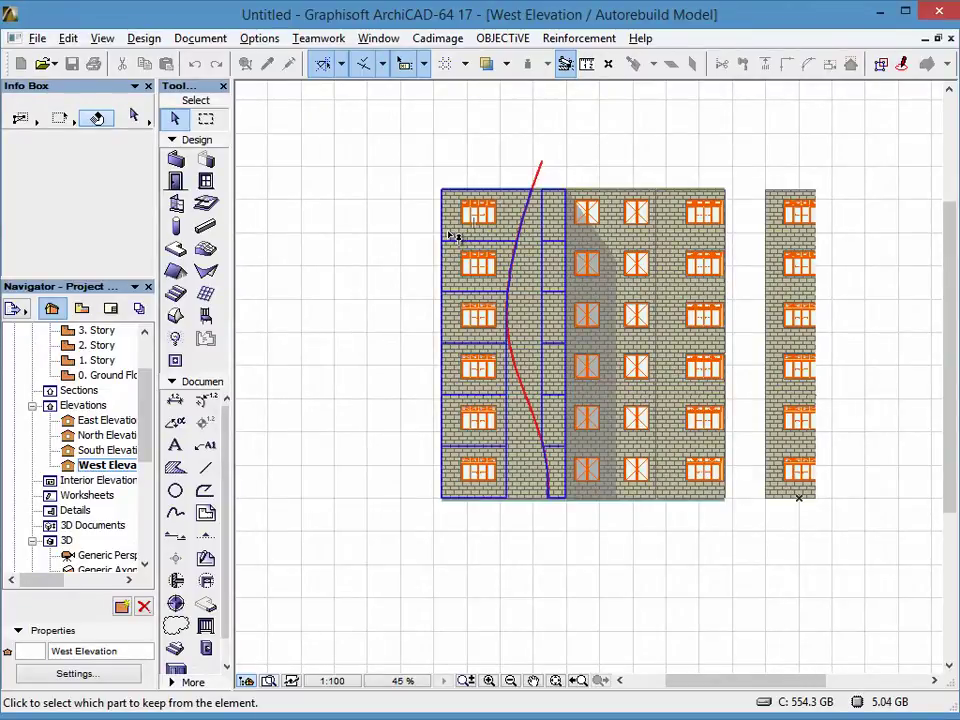
pyautogui.click(452, 236)
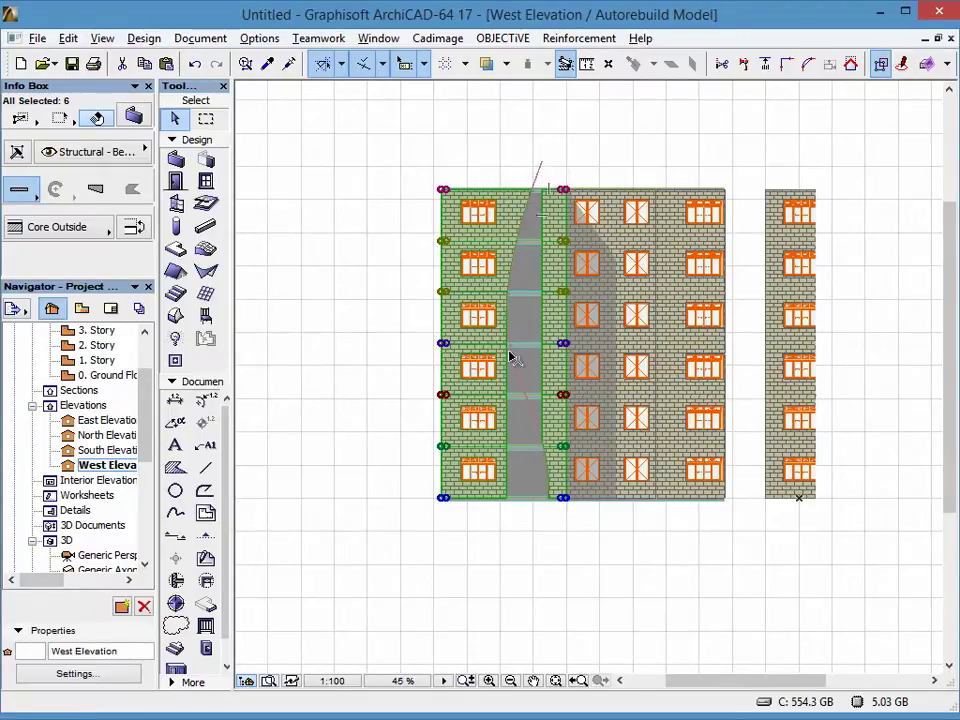
# Set the curved shell's Trimming Body to Editable in its selection settings.
pyautogui.click(555, 156)
pyautogui.click(551, 150)
pyautogui.rightClick(583, 107)
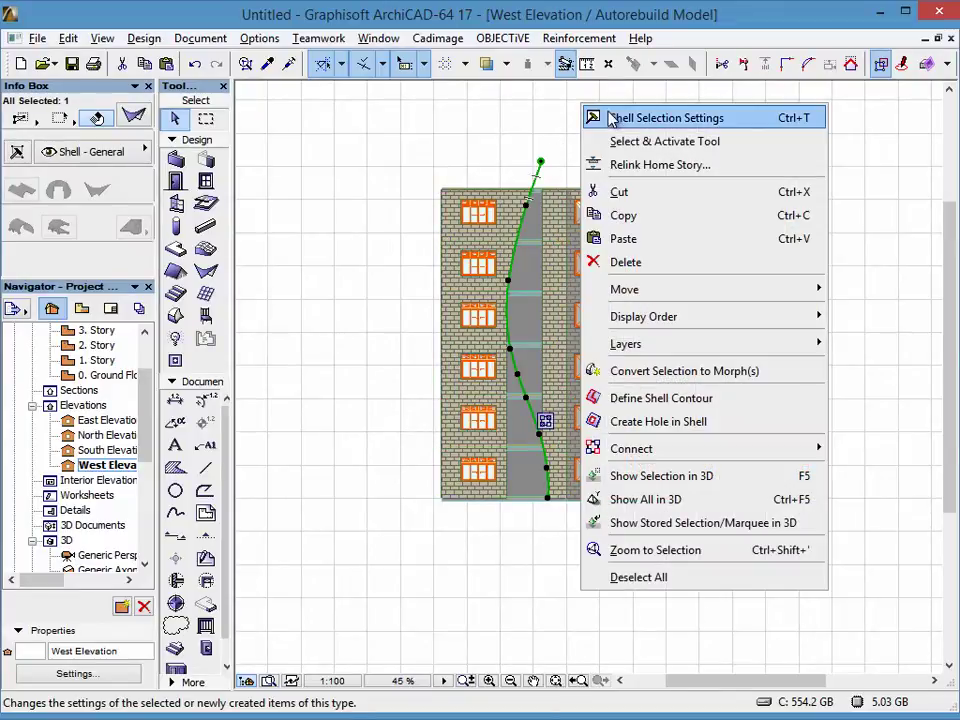
pyautogui.click(612, 118)
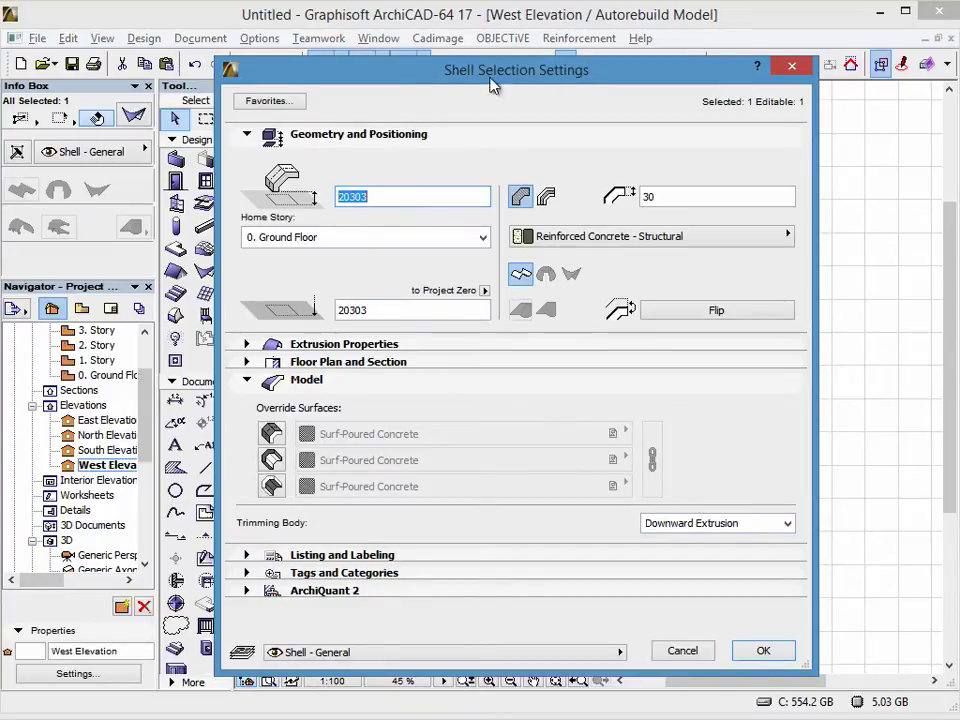
pyautogui.click(677, 524)
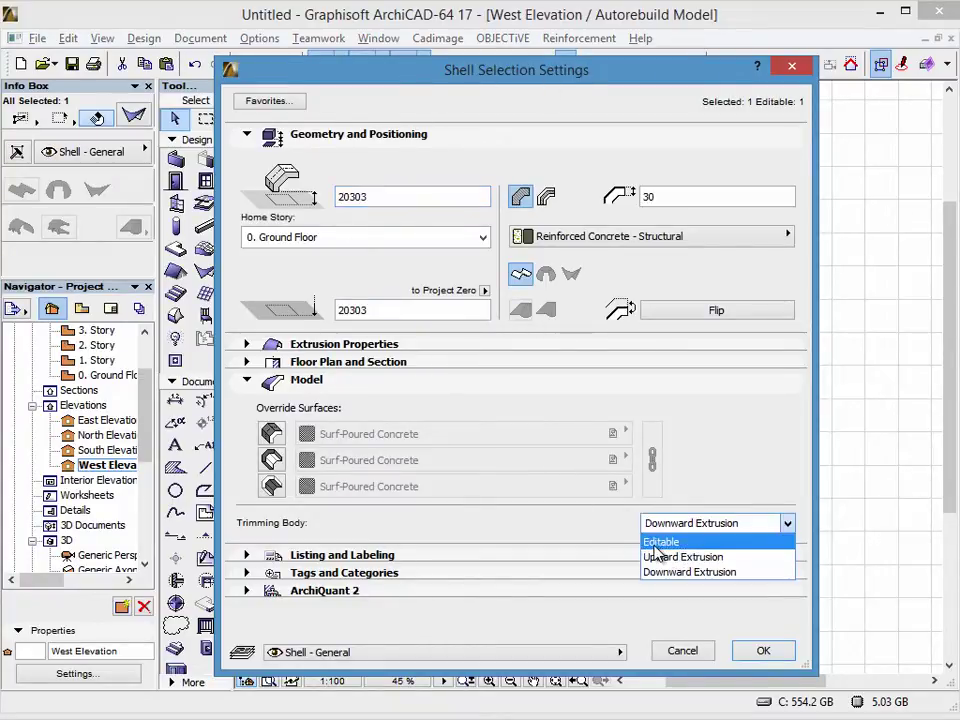
pyautogui.click(652, 539)
pyautogui.click(659, 526)
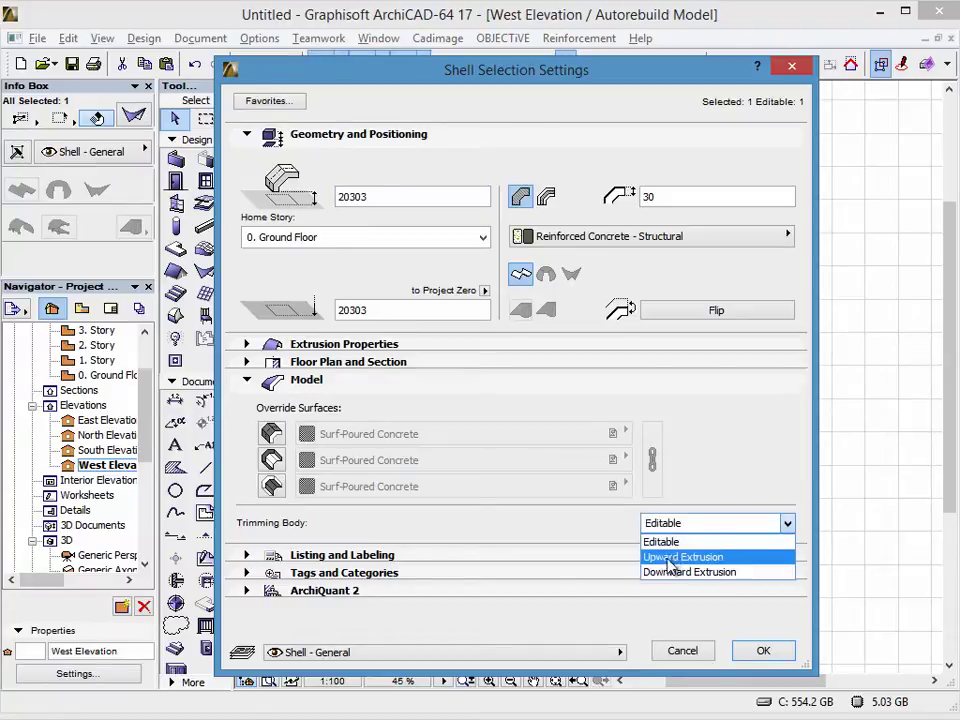
pyautogui.click(612, 524)
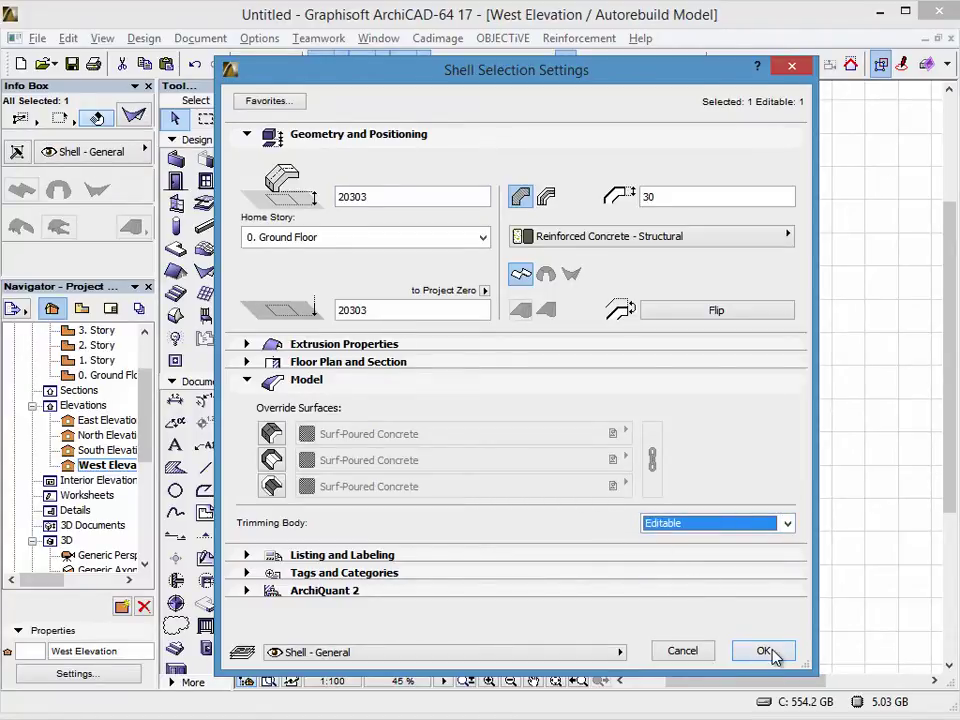
pyautogui.click(762, 650)
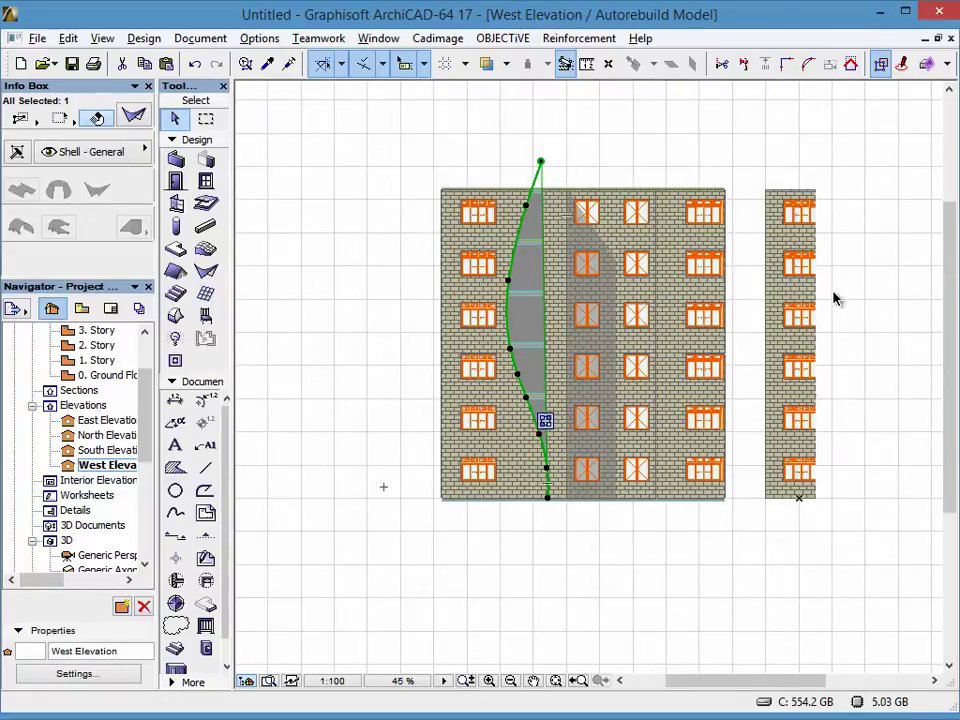
pyautogui.scroll(-2, 830, 310)
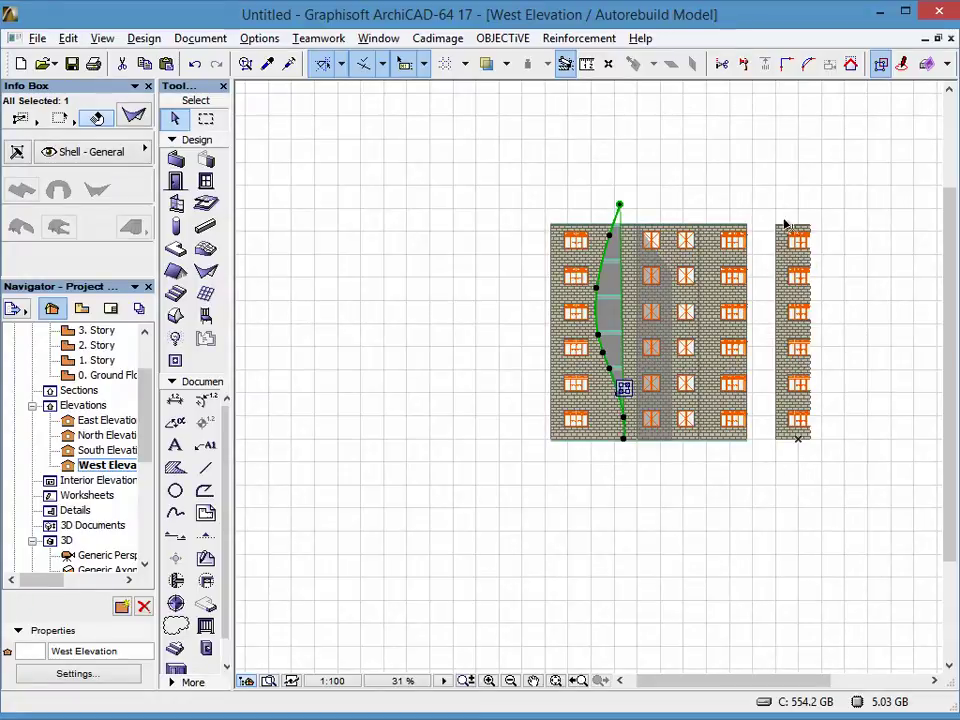
pyautogui.scroll(3, 785, 240)
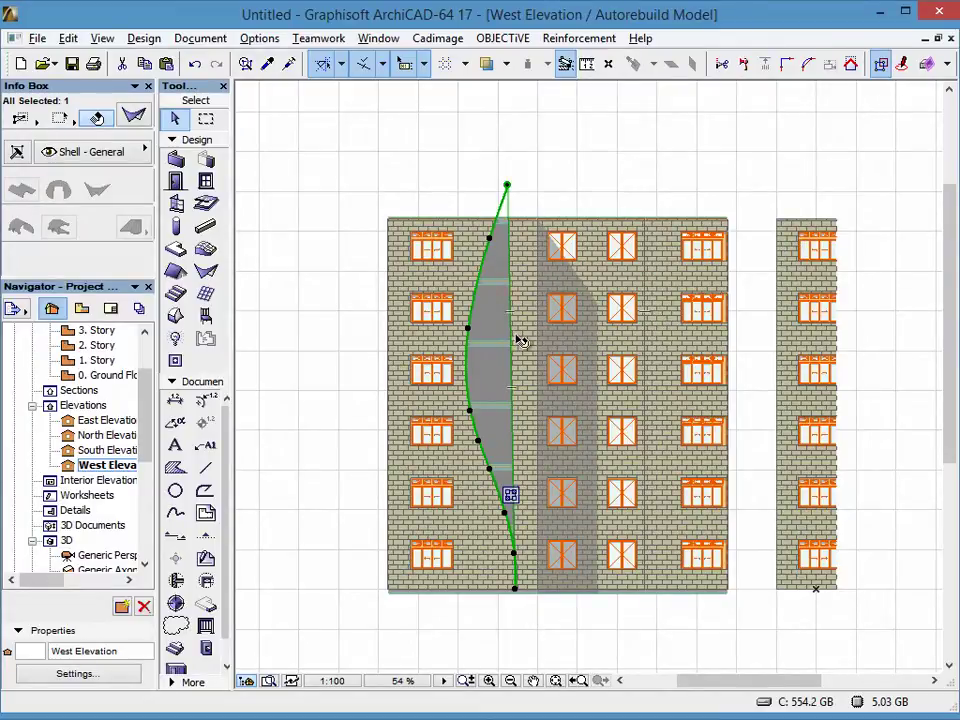
# Show the building in the 3D perspective and select the curved shell on the facade of the leftmost bay.
pyautogui.press('F3')
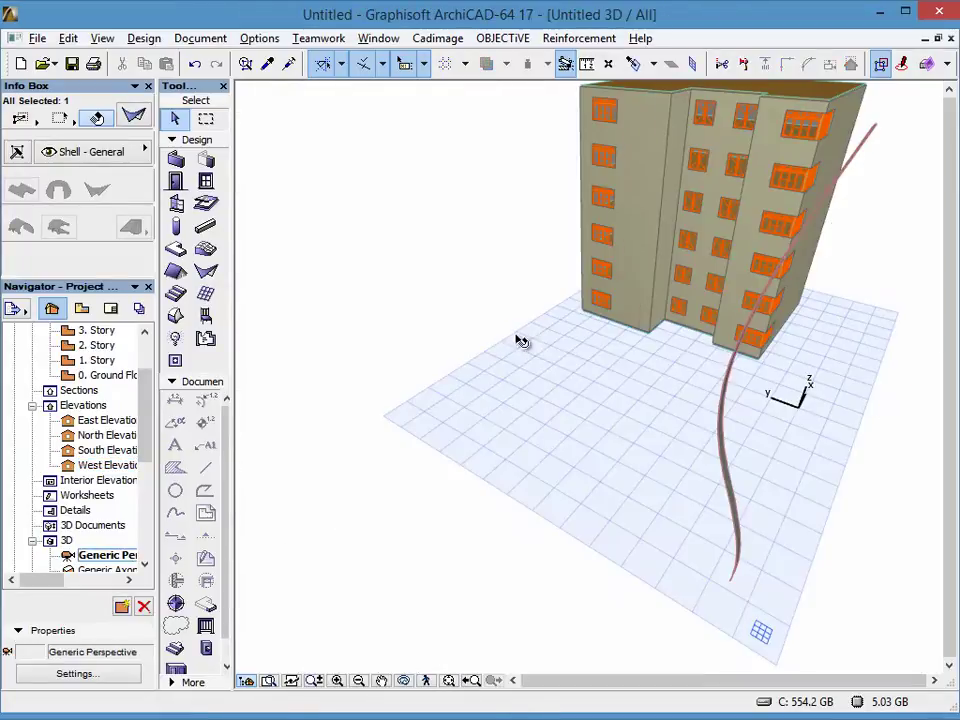
pyautogui.scroll(5, 626, 294)
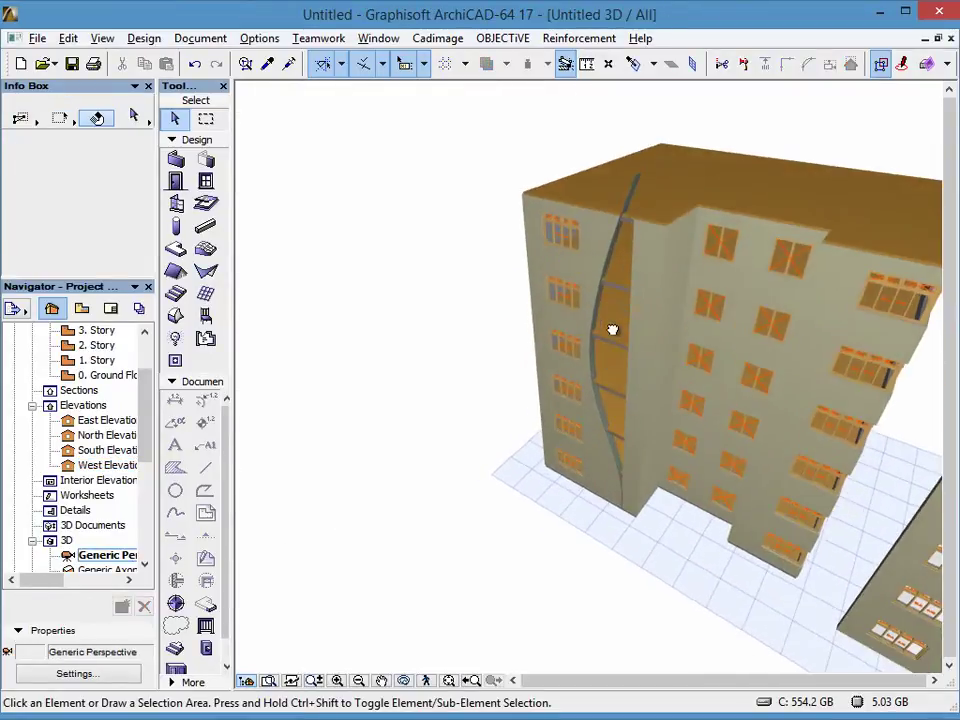
pyautogui.scroll(3, 648, 203)
pyautogui.click(634, 182)
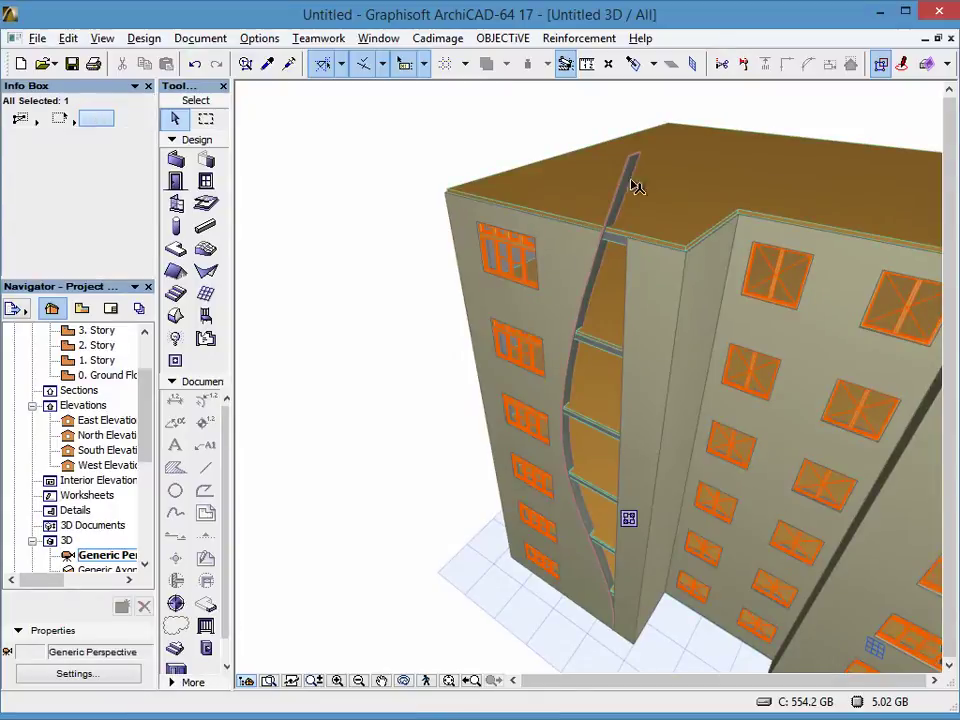
pyautogui.scroll(2, 626, 220)
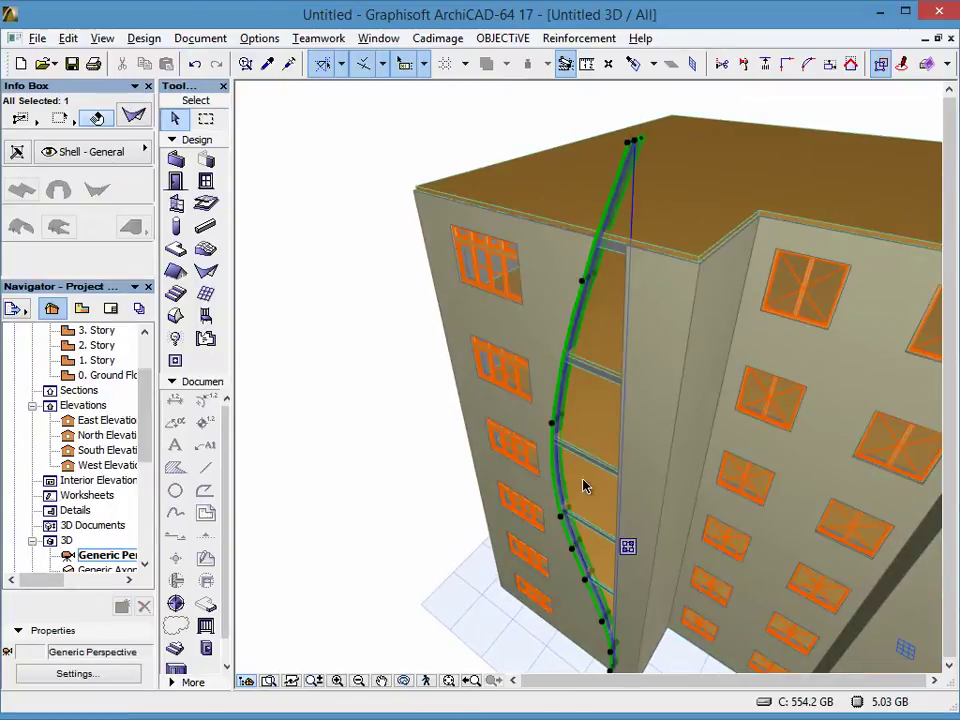
pyautogui.scroll(2, 636, 143)
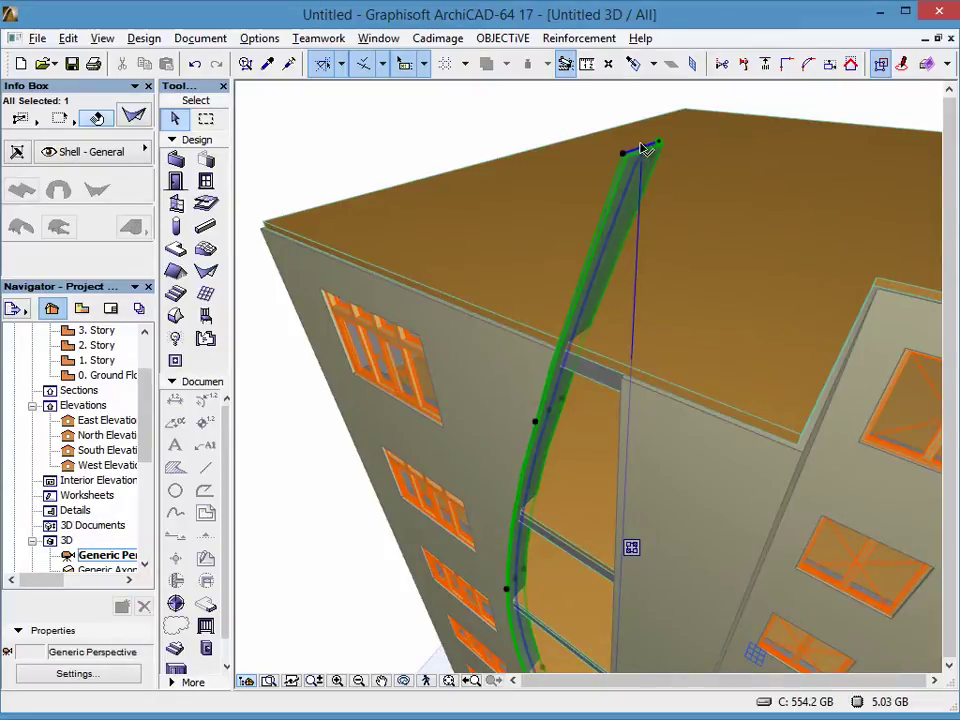
# Continue the shell's profile from its upper end above the roof with a horizontal segment running past the bay's corner.
pyautogui.click(646, 141)
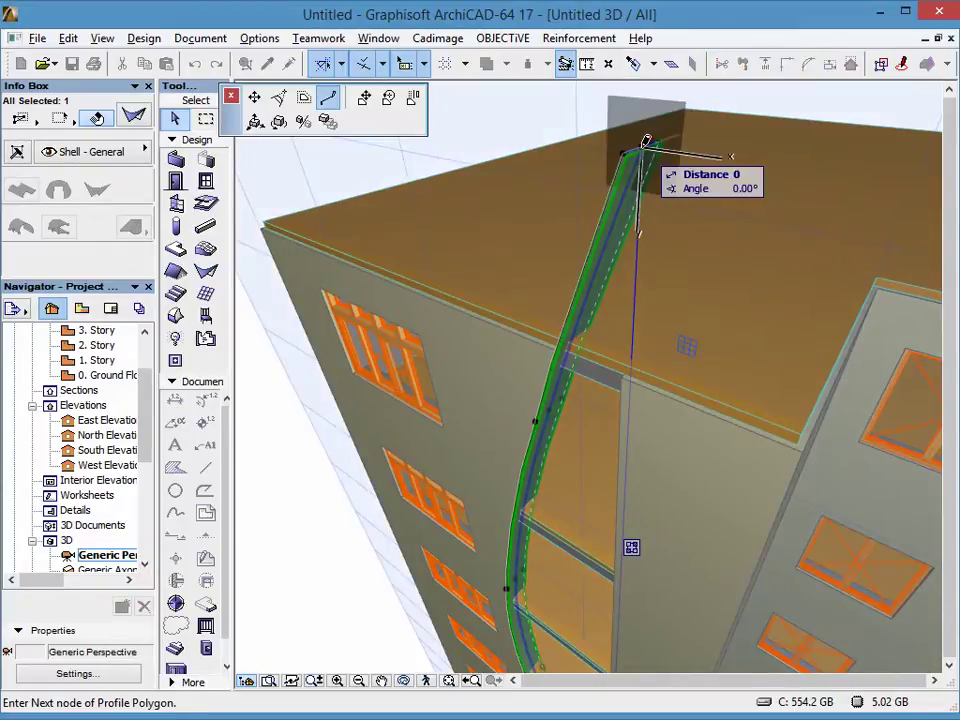
pyautogui.click(330, 100)
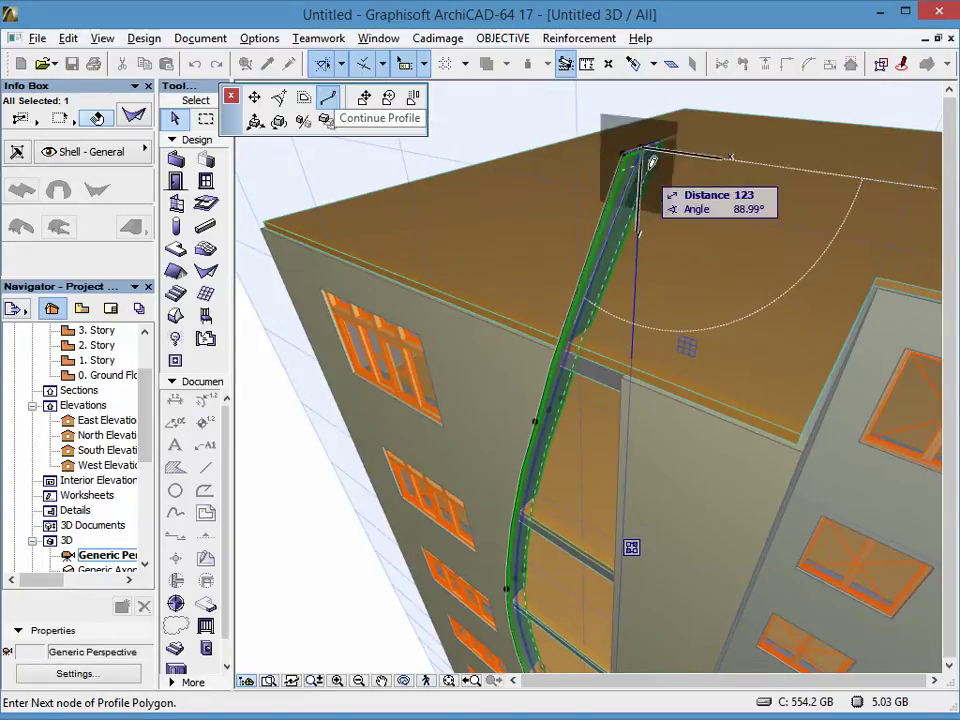
pyautogui.doubleClick(833, 184)
pyautogui.keyDown('shift'); pyautogui.moveTo(833, 184); pyautogui.dragTo(615, 218, button='middle'); pyautogui.keyUp('shift')
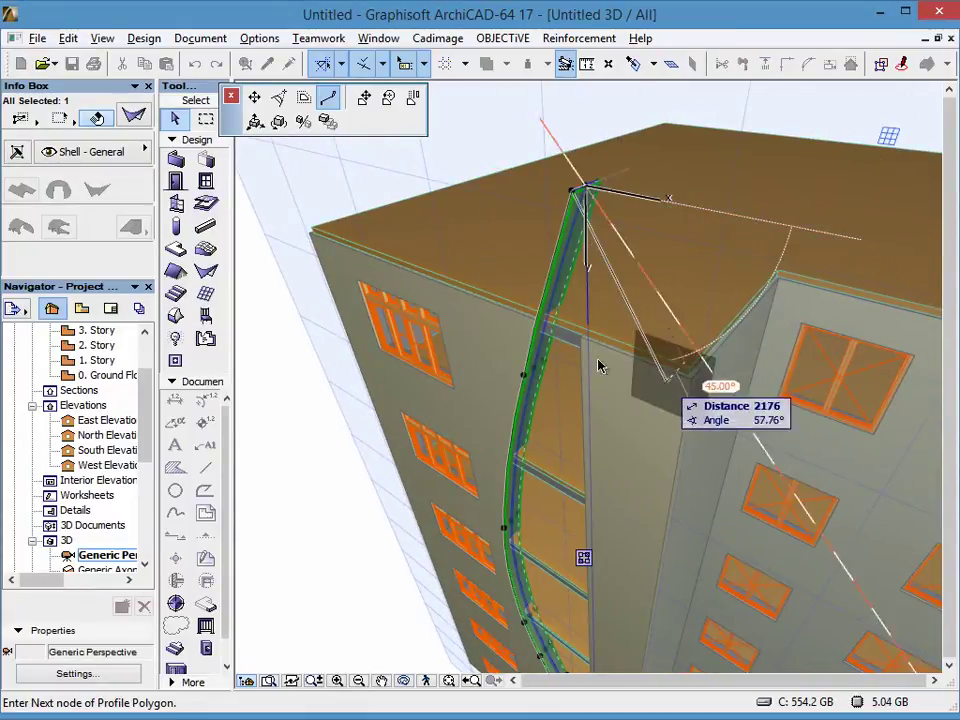
pyautogui.click(800, 232)
pyautogui.click(804, 215)
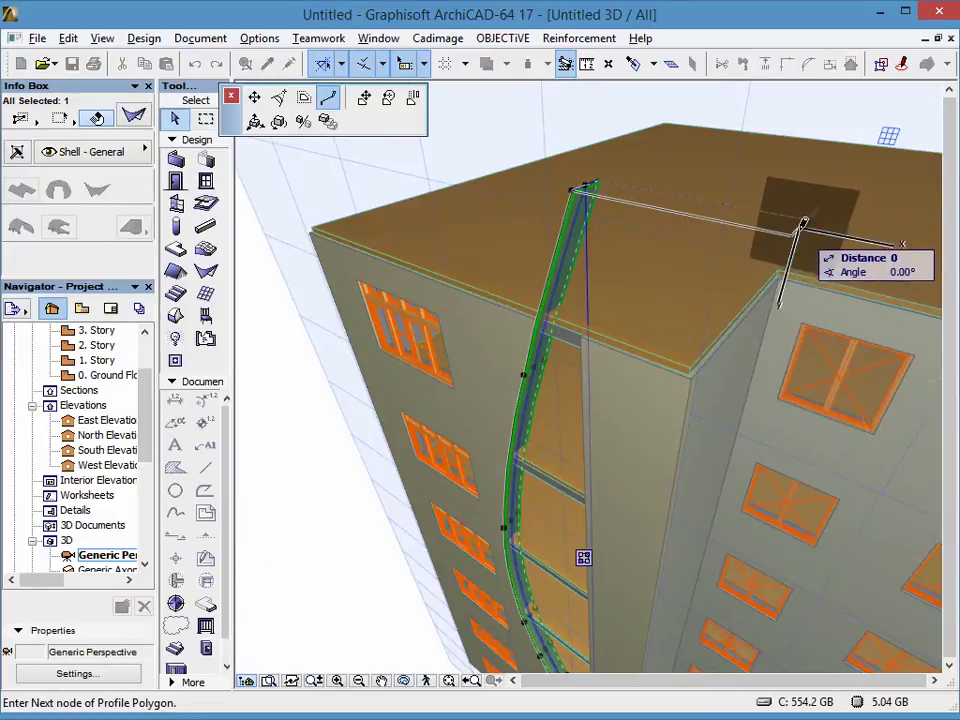
pyautogui.click(804, 215)
# Continue the shell's profile from its lower end at the ground line with a horizontal segment past the bay's corner, and deselect it.
pyautogui.keyDown('shift'); pyautogui.moveTo(750, 346); pyautogui.dragTo(677, 254, button='middle'); pyautogui.keyUp('shift')
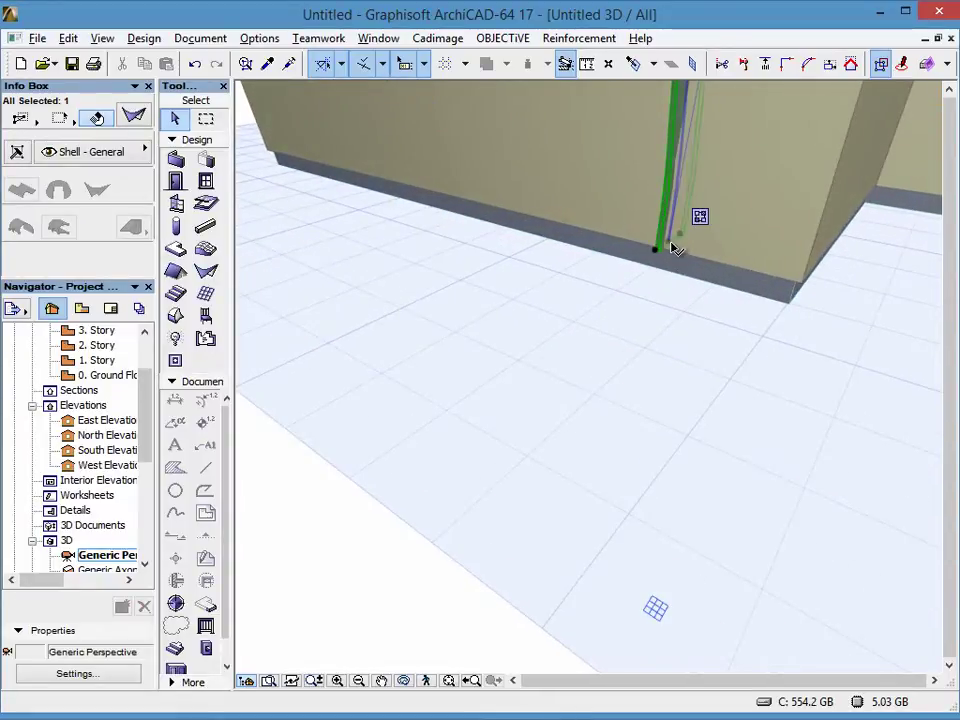
pyautogui.click(670, 246)
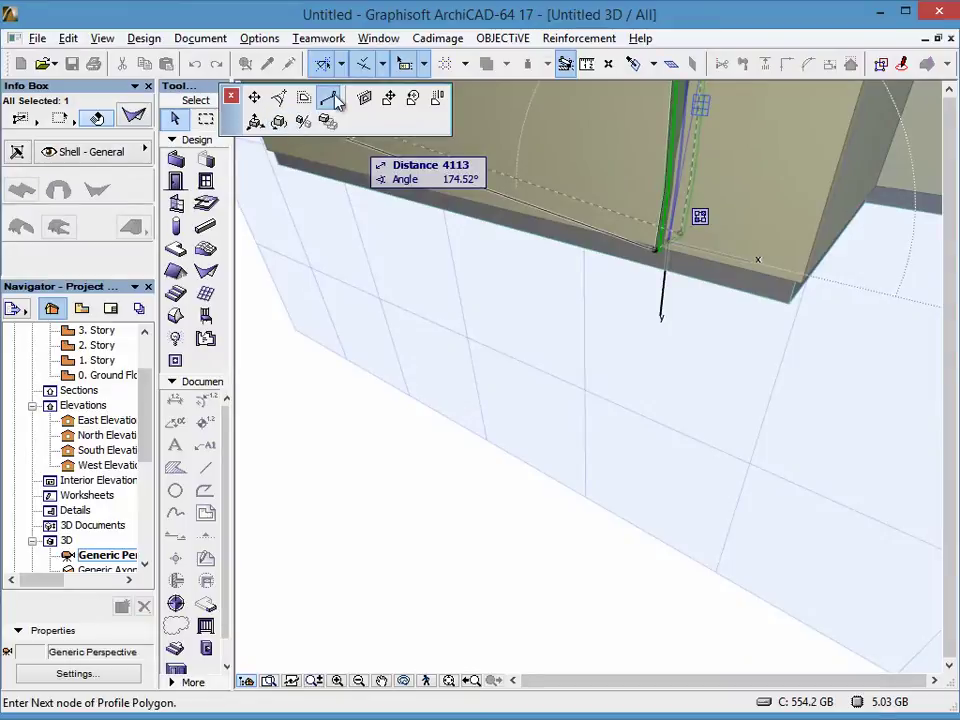
pyautogui.click(330, 98)
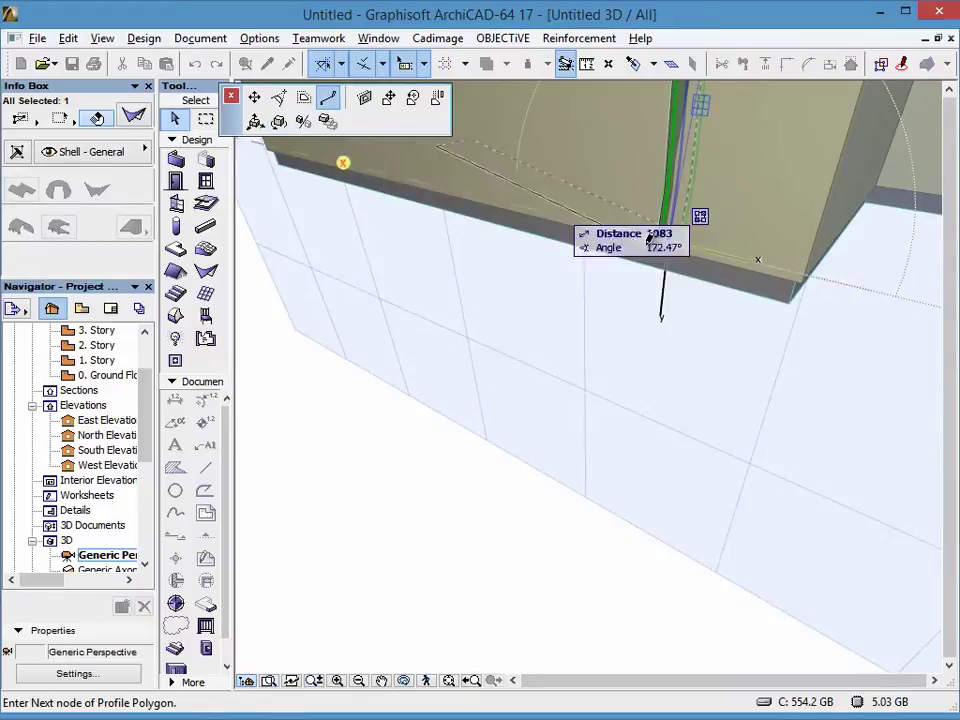
pyautogui.click(866, 289)
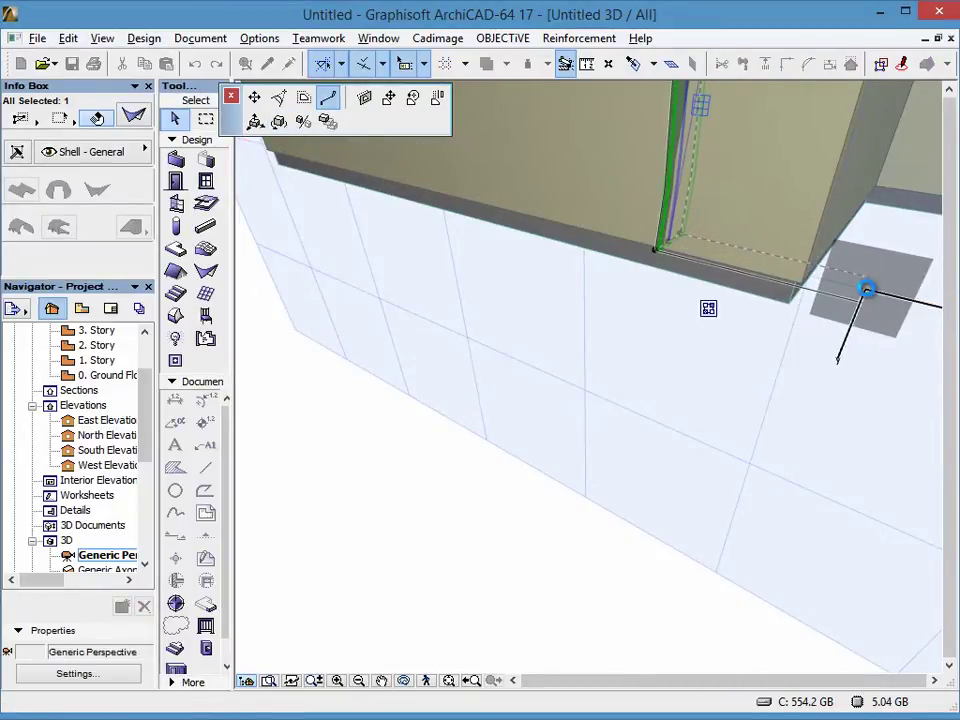
pyautogui.scroll(-3, 864, 253)
pyautogui.scroll(-5, 814, 219)
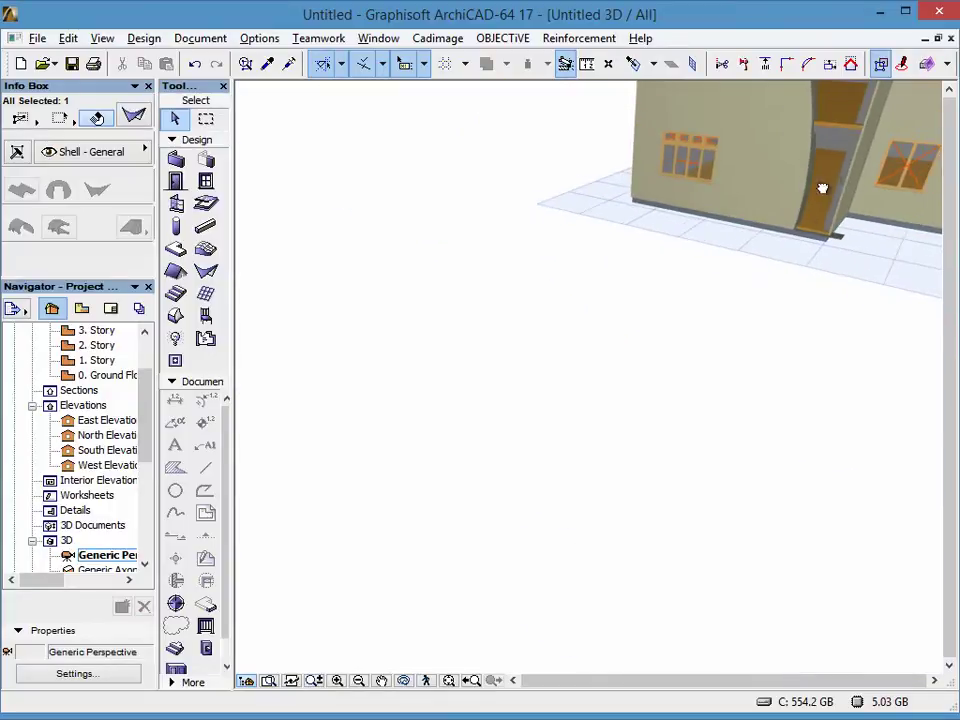
pyautogui.keyDown('shift'); pyautogui.moveTo(822, 188); pyautogui.dragTo(570, 423, button='middle'); pyautogui.keyUp('shift')
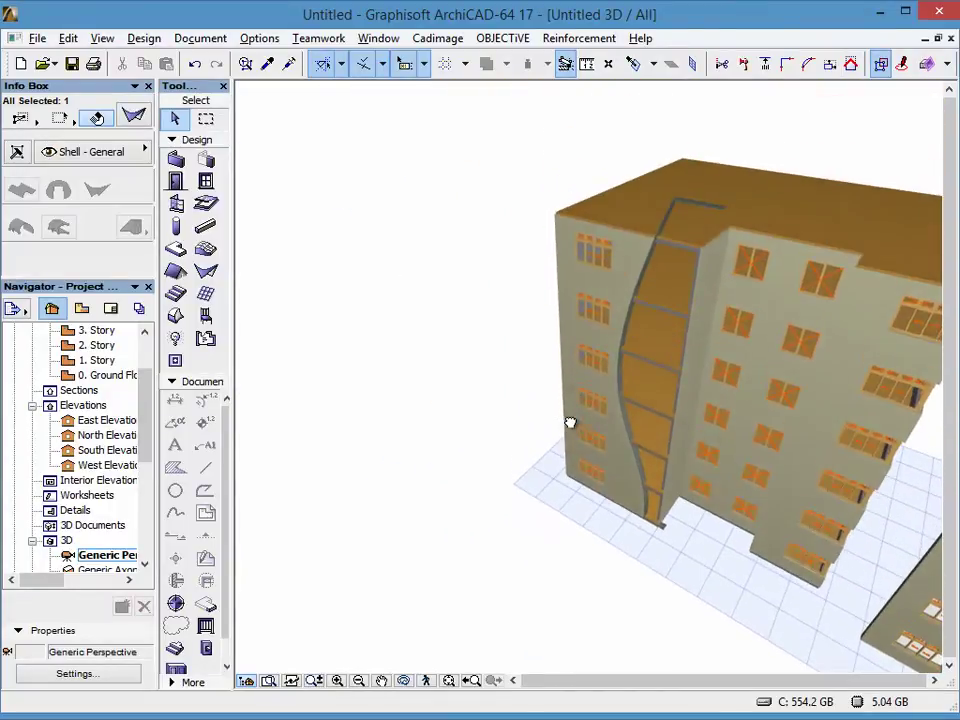
pyautogui.click(466, 329)
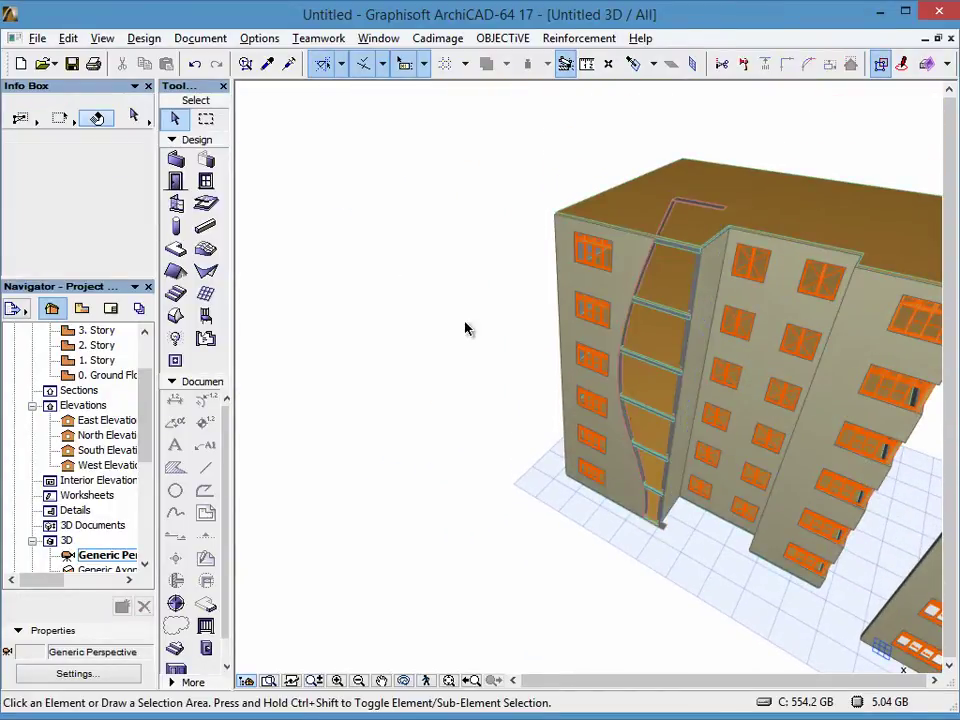
# Return to the ground floor plan and reopen the West Elevation from its marker.
pyautogui.press('F2')
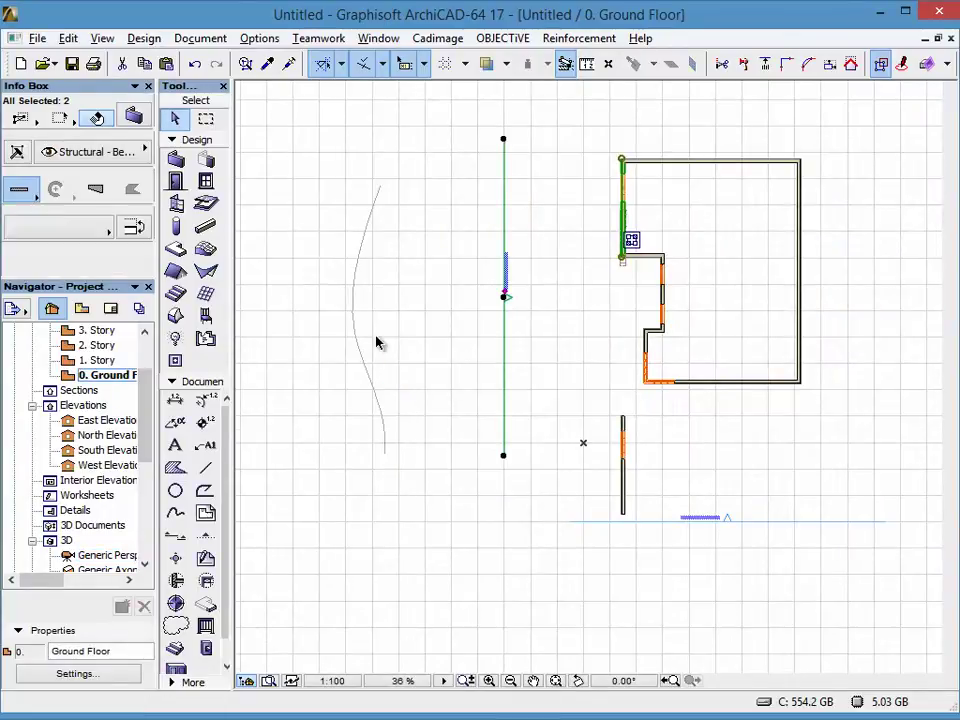
pyautogui.click(512, 303)
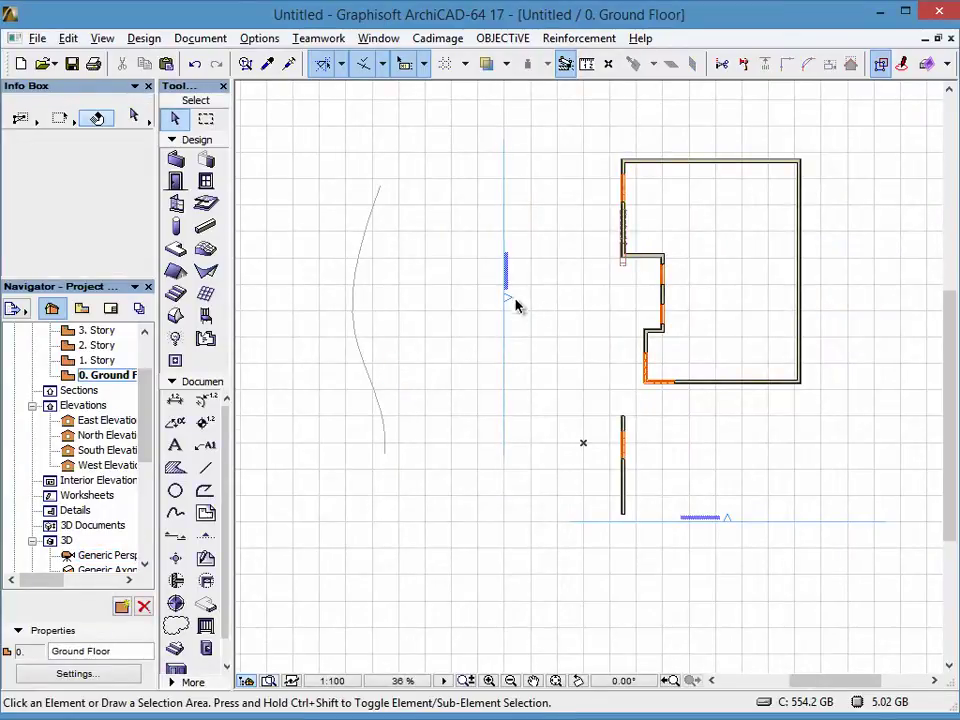
pyautogui.rightClick(456, 216)
pyautogui.click(497, 283)
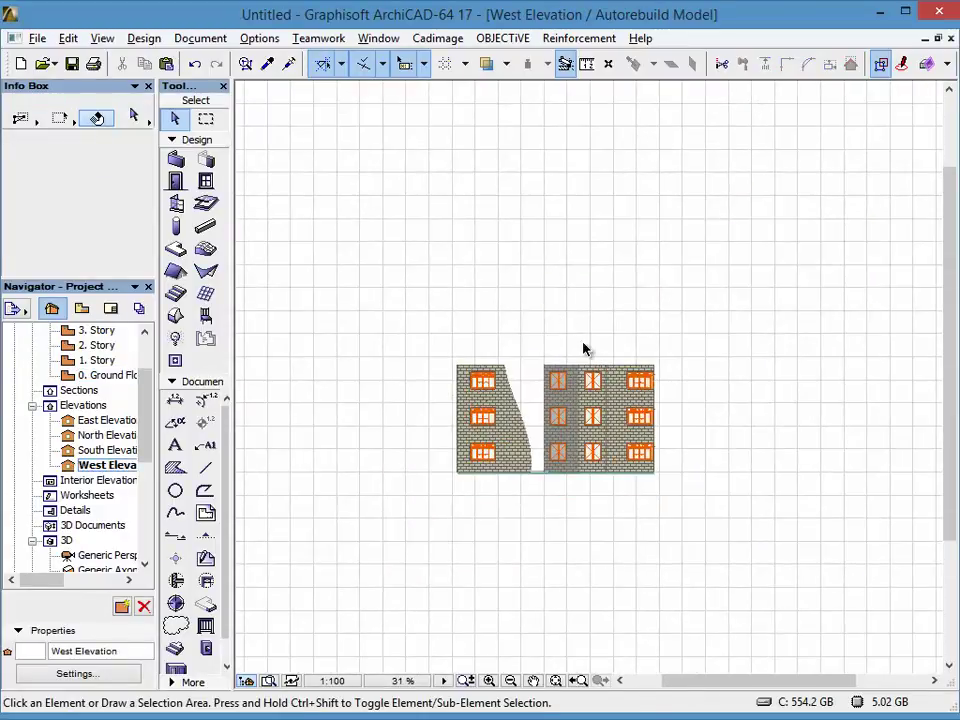
pyautogui.scroll(-2, 543, 323)
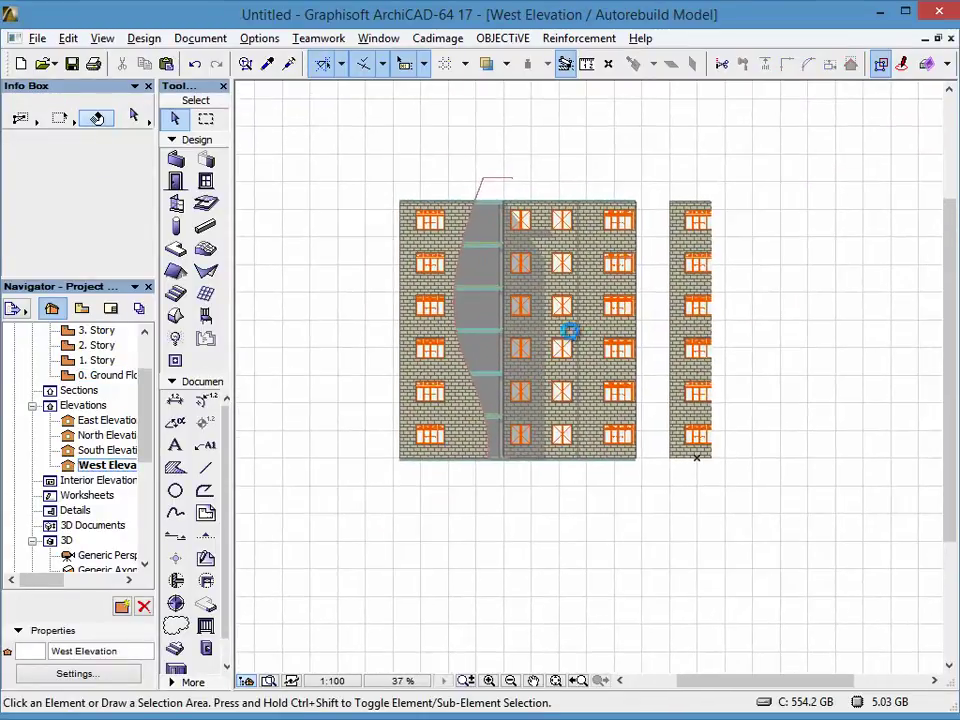
# Move the six copied storey walls from beside the building back onto the leftmost bay, aligned at its lower outer corner.
pyautogui.click(662, 180)
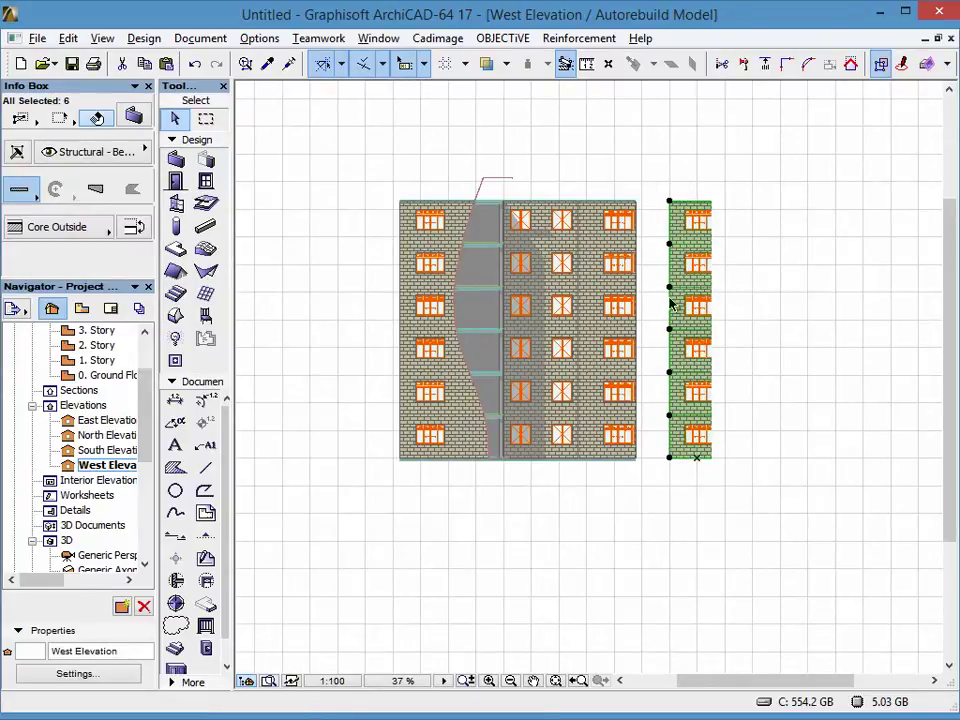
pyautogui.scroll(2, 658, 474)
pyautogui.moveTo(666, 508); pyautogui.dragTo(714, 540, button='middle')
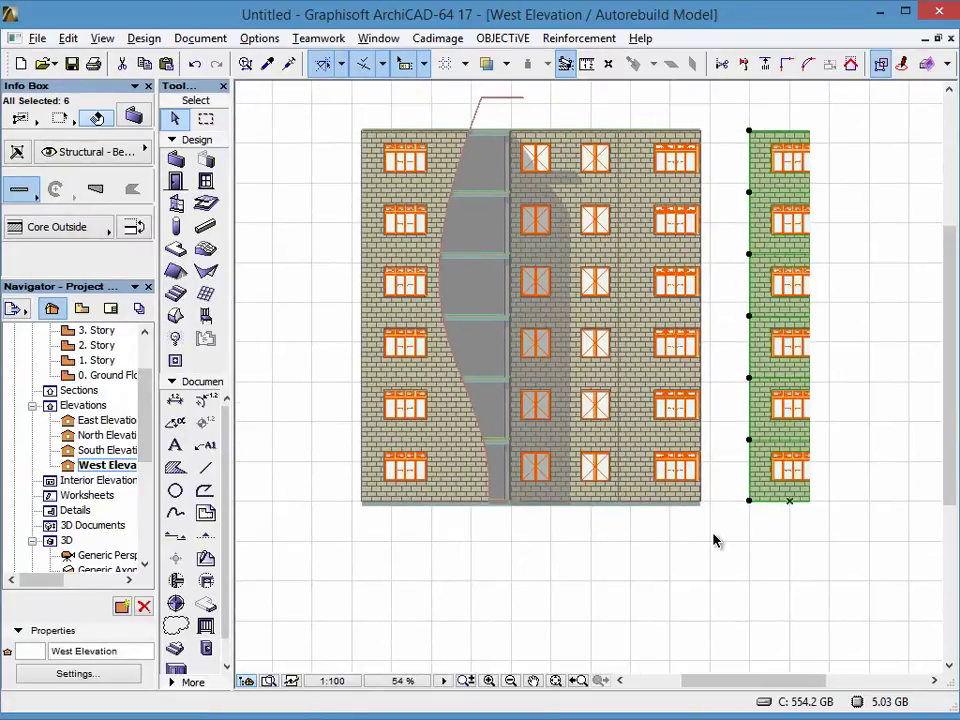
pyautogui.hotkey('ctrl', 'd')
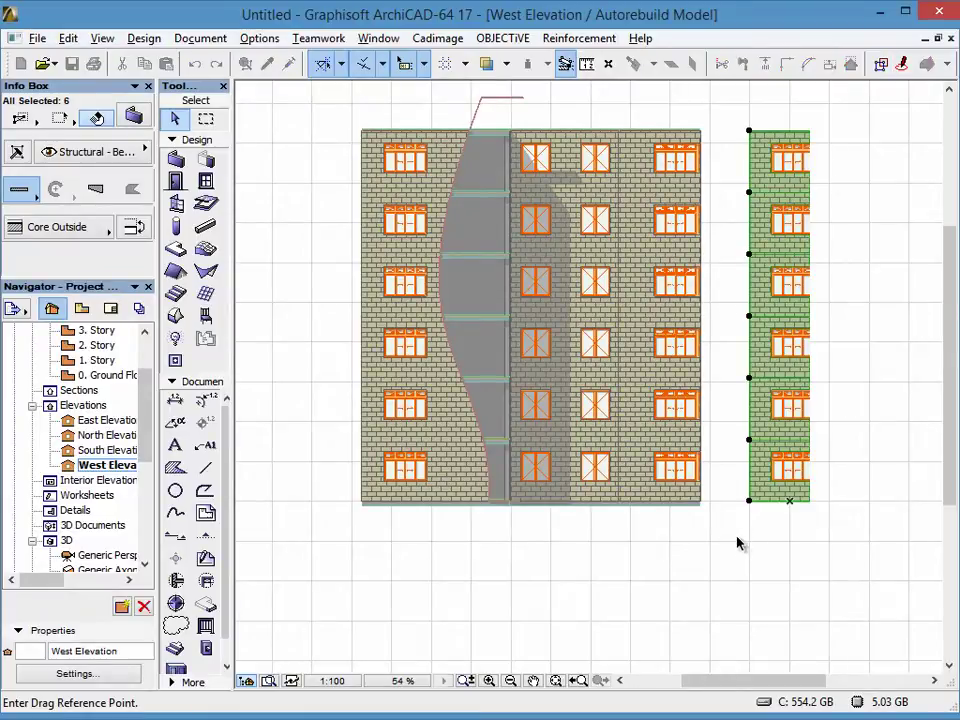
pyautogui.click(751, 501)
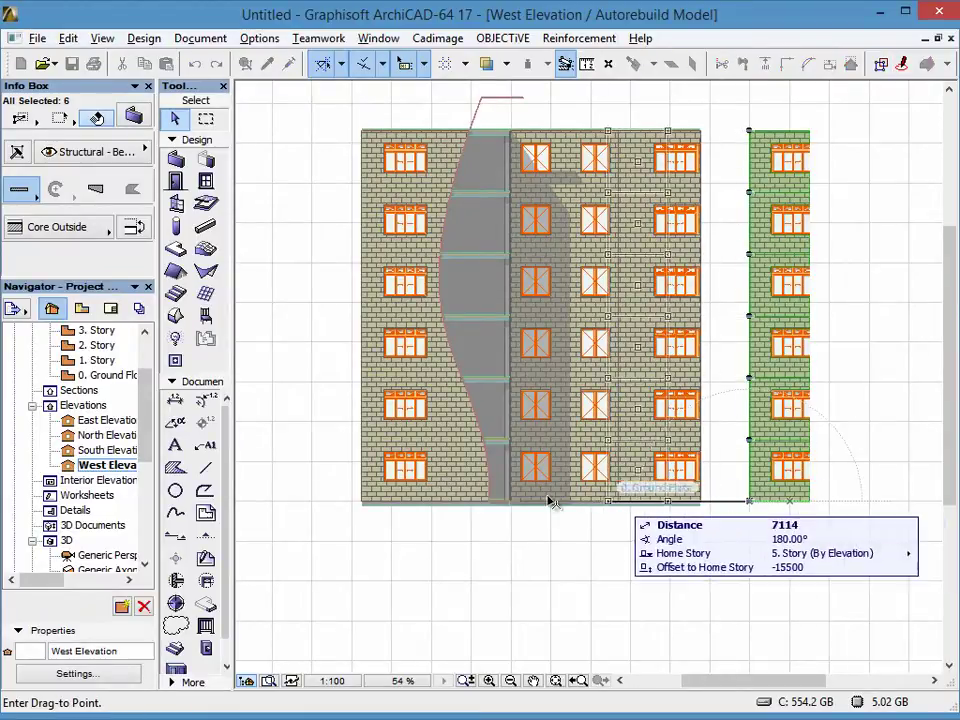
pyautogui.click(362, 503)
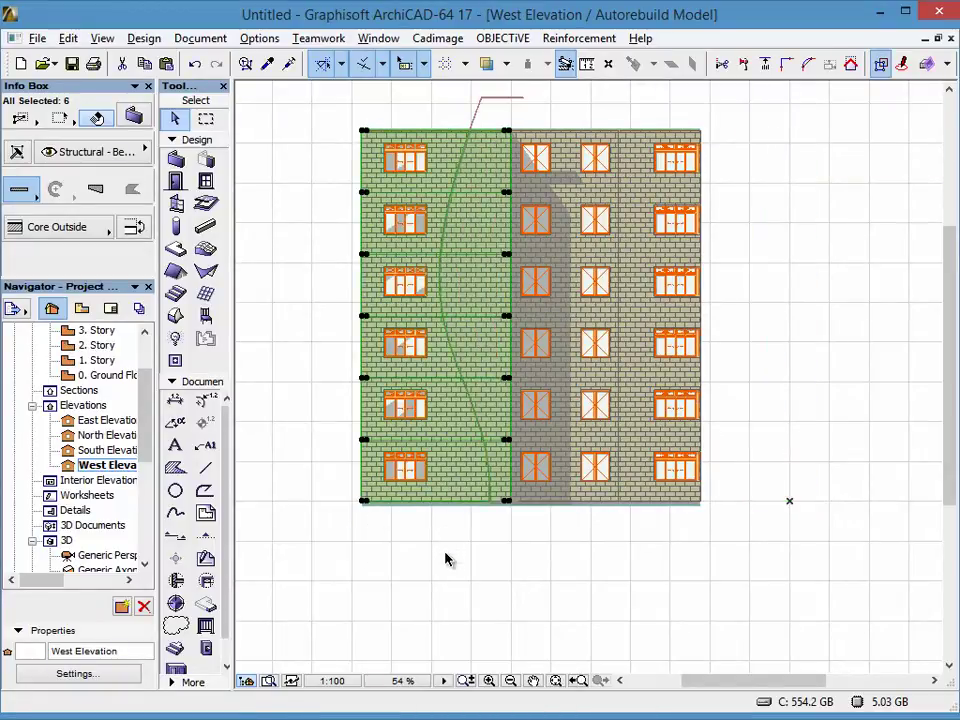
pyautogui.click(392, 561)
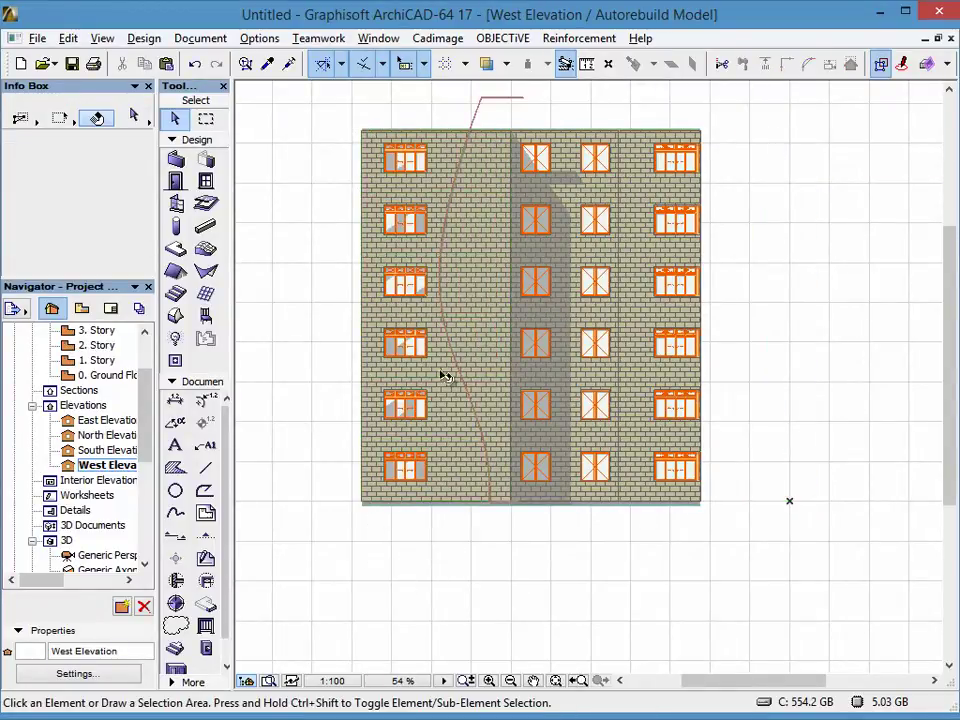
# Try to trim the six copied storey walls of the leftmost bay to the curved shell.
pyautogui.click(495, 176)
pyautogui.keyDown('shift'); pyautogui.click(489, 218); pyautogui.keyUp('shift')
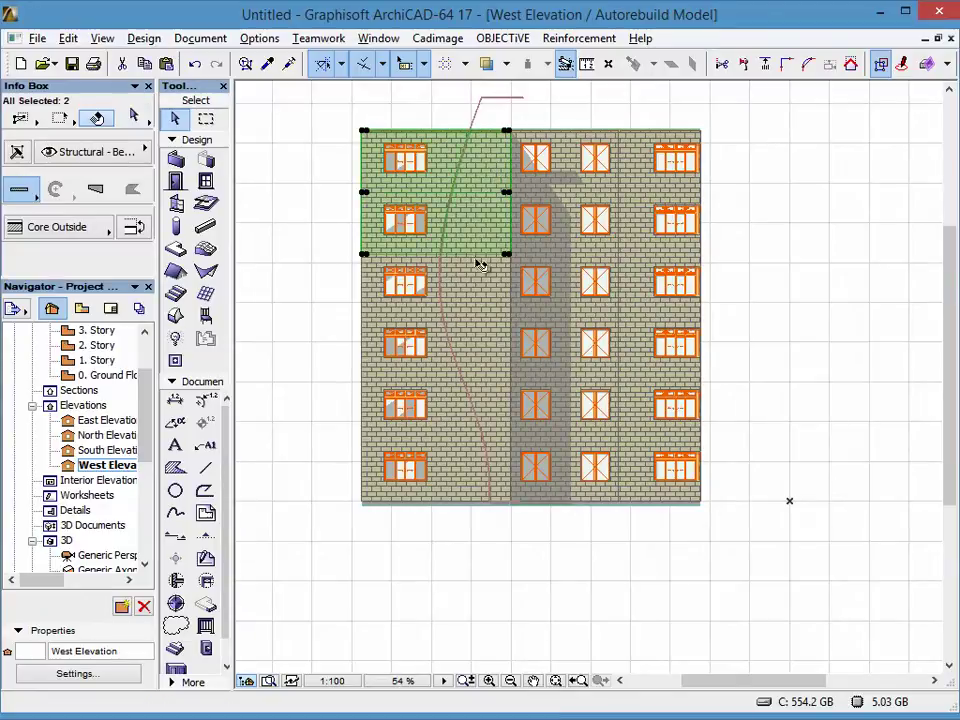
pyautogui.keyDown('shift'); pyautogui.click(485, 295); pyautogui.keyUp('shift')
pyautogui.keyDown('shift'); pyautogui.click(489, 358); pyautogui.keyUp('shift')
pyautogui.keyDown('shift'); pyautogui.click(491, 420); pyautogui.keyUp('shift')
pyautogui.keyDown('shift'); pyautogui.click(500, 470); pyautogui.keyUp('shift')
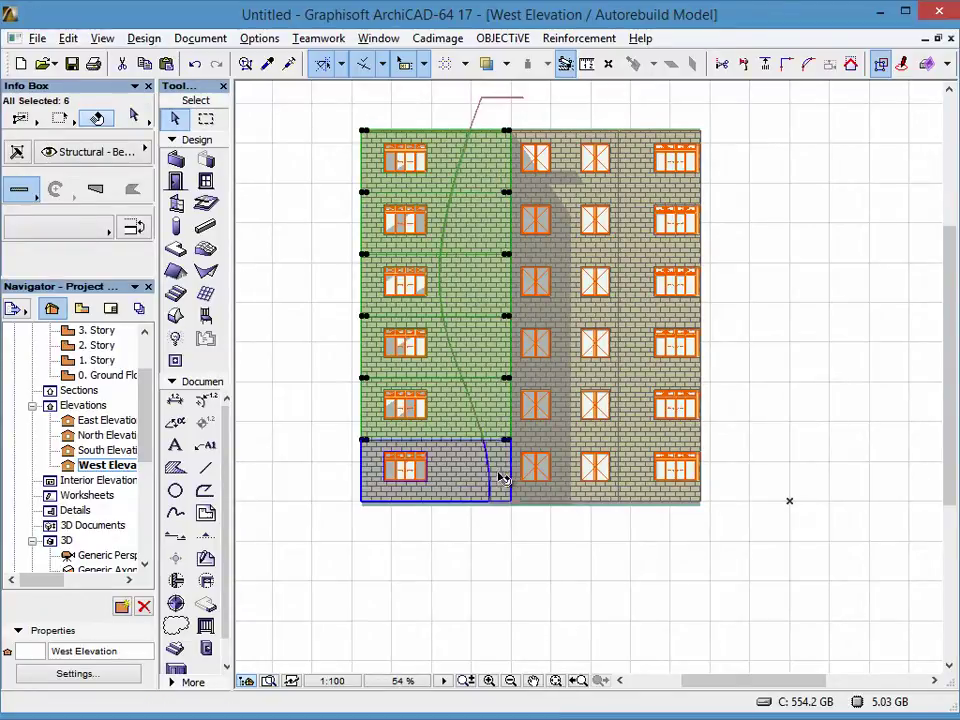
pyautogui.moveTo(555, 139)
pyautogui.mouseDown(button='middle')
pyautogui.moveTo(664, 306)
pyautogui.moveTo(637, 228)
pyautogui.mouseUp(button='middle')
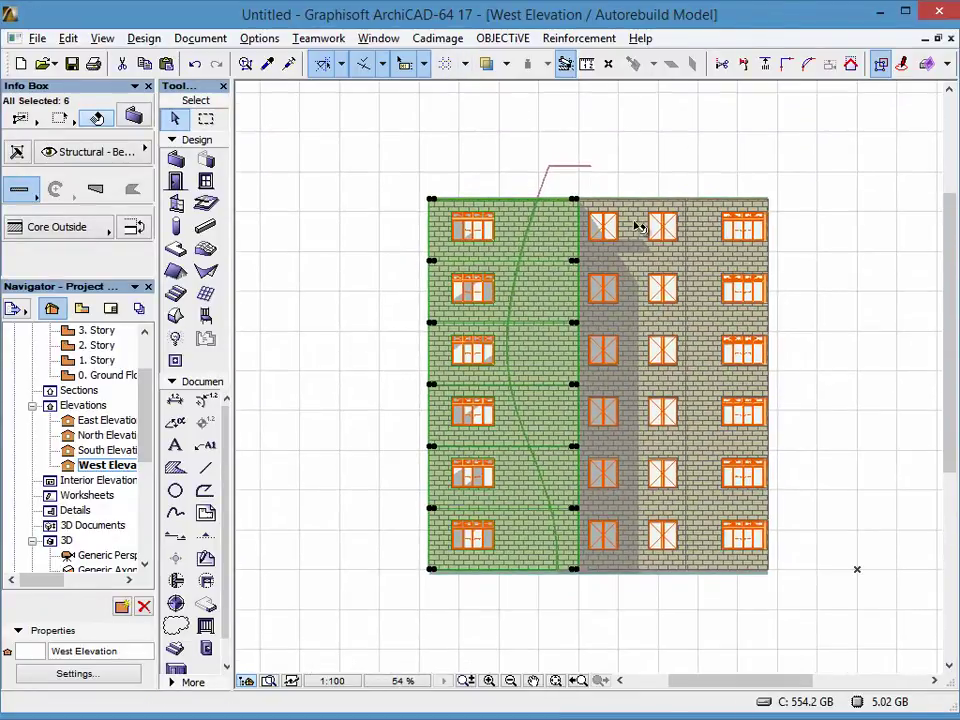
pyautogui.rightClick(619, 135)
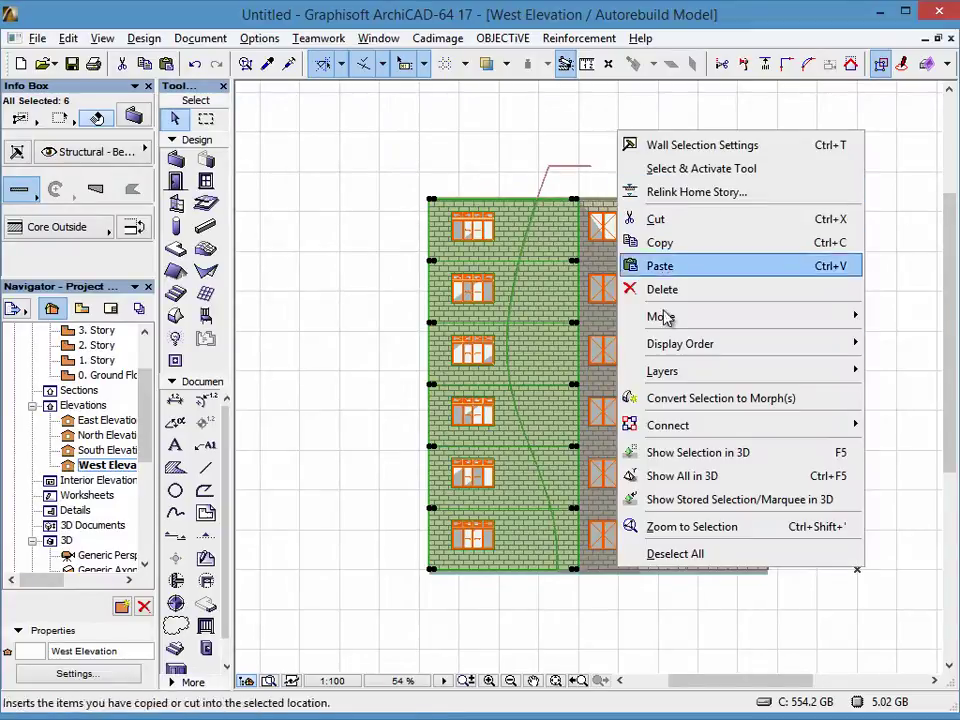
pyautogui.moveTo(724, 425)
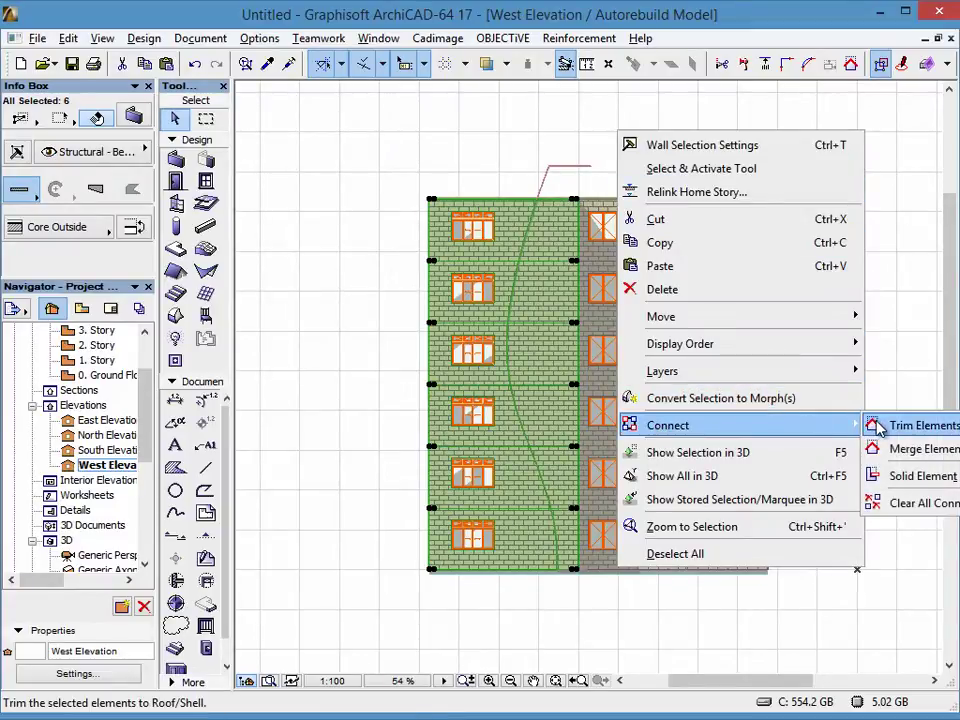
pyautogui.click(489, 111)
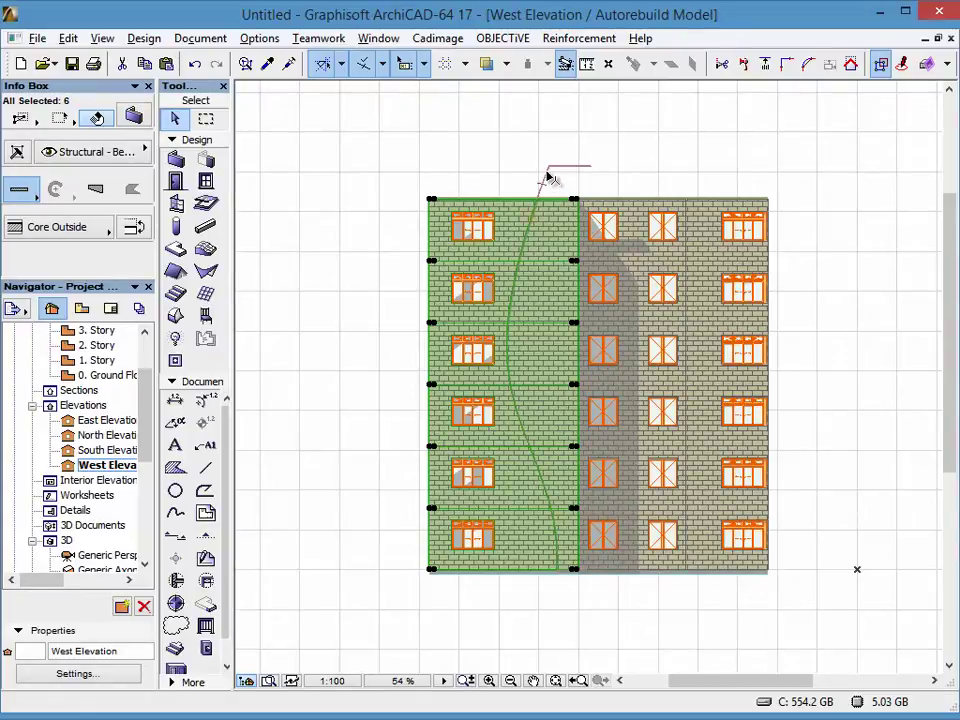
pyautogui.click(549, 179)
pyautogui.click(489, 159)
# Trim the six copied storey walls of the leftmost bay to the curved shell, keeping the portion on the curve's inner side, and deselect them.
pyautogui.click(542, 214)
pyautogui.keyDown('shift'); pyautogui.click(553, 274); pyautogui.keyUp('shift')
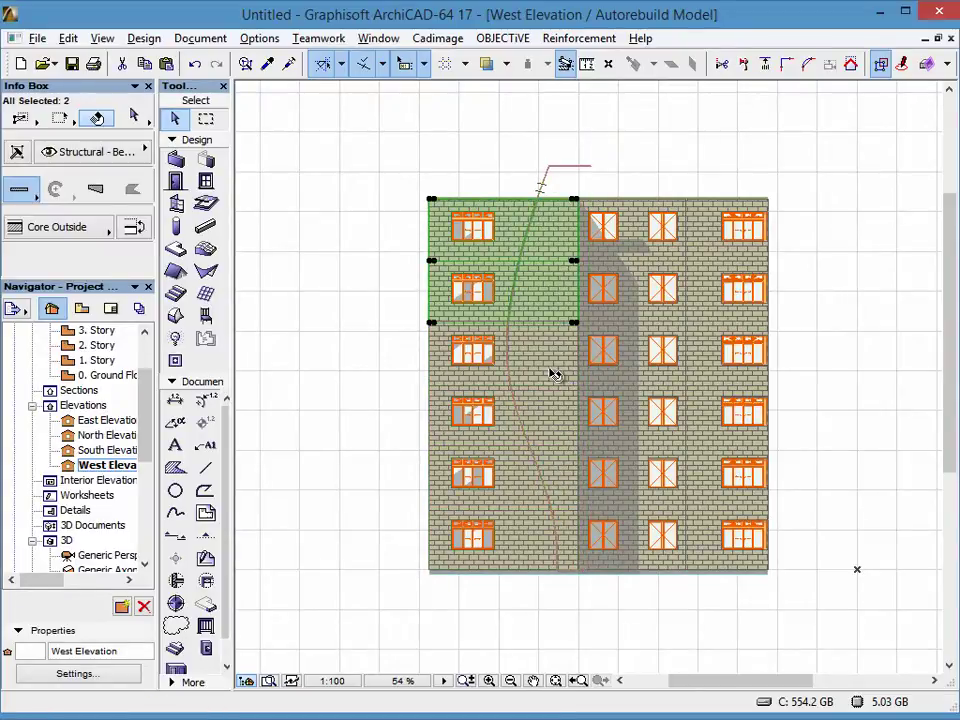
pyautogui.keyDown('shift'); pyautogui.click(555, 374); pyautogui.keyUp('shift')
pyautogui.keyDown('shift'); pyautogui.click(542, 429); pyautogui.keyUp('shift')
pyautogui.keyDown('shift'); pyautogui.click(556, 478); pyautogui.keyUp('shift')
pyautogui.keyDown('shift'); pyautogui.click(553, 530); pyautogui.keyUp('shift')
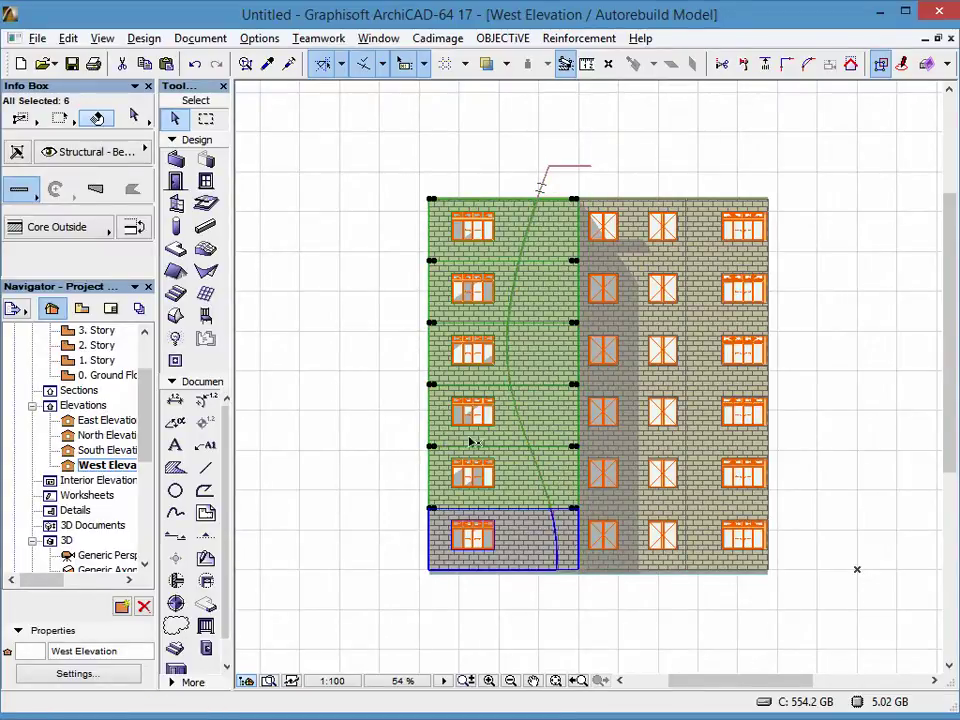
pyautogui.rightClick(438, 225)
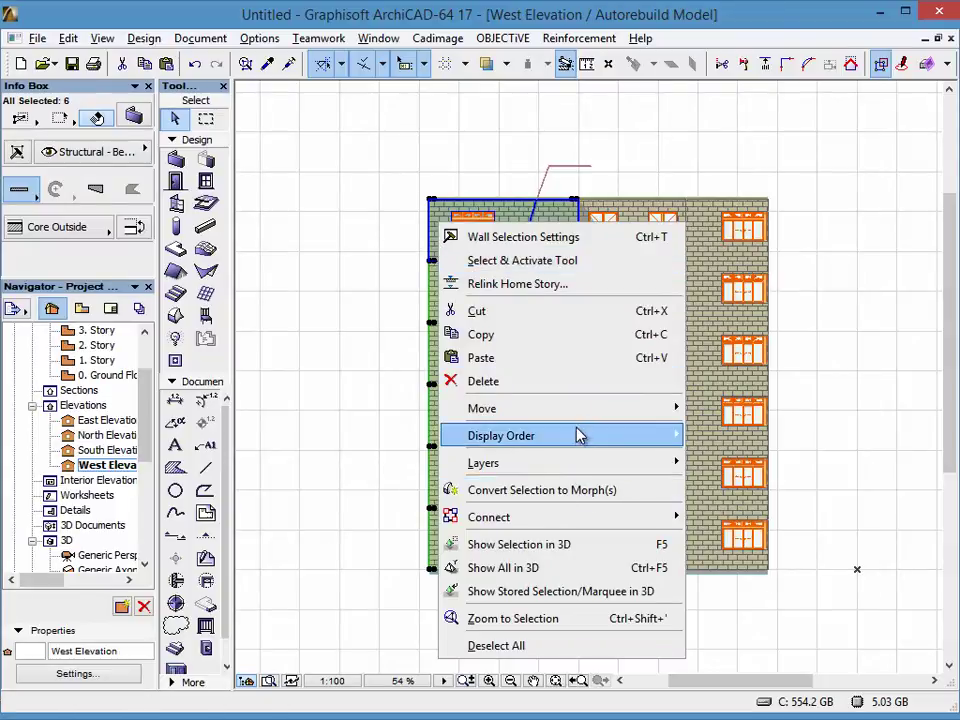
pyautogui.moveTo(579, 517)
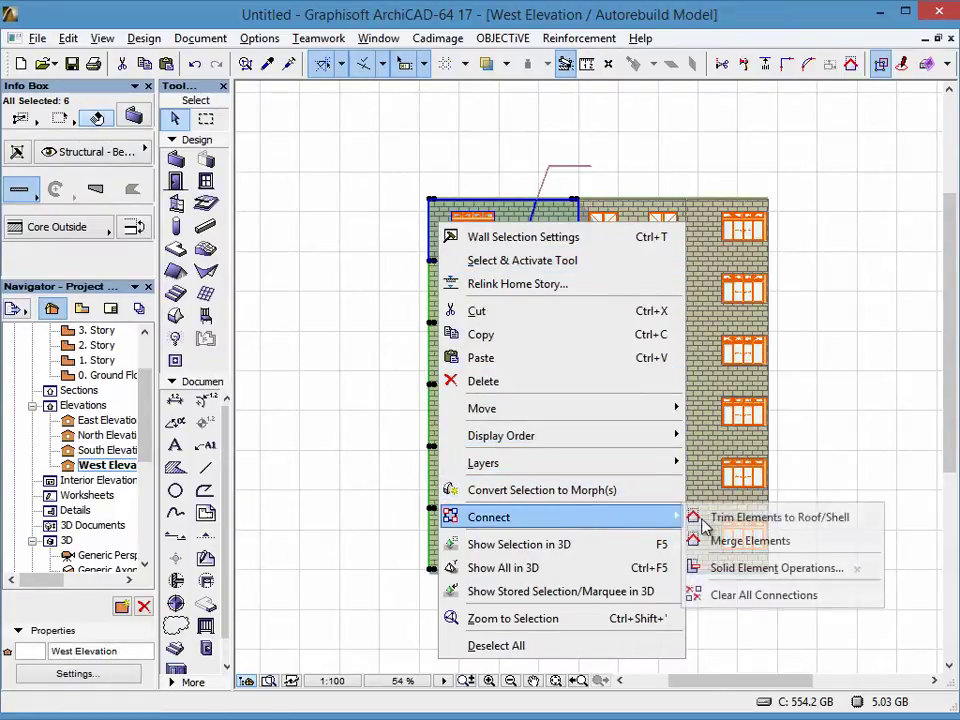
pyautogui.click(705, 518)
pyautogui.click(552, 182)
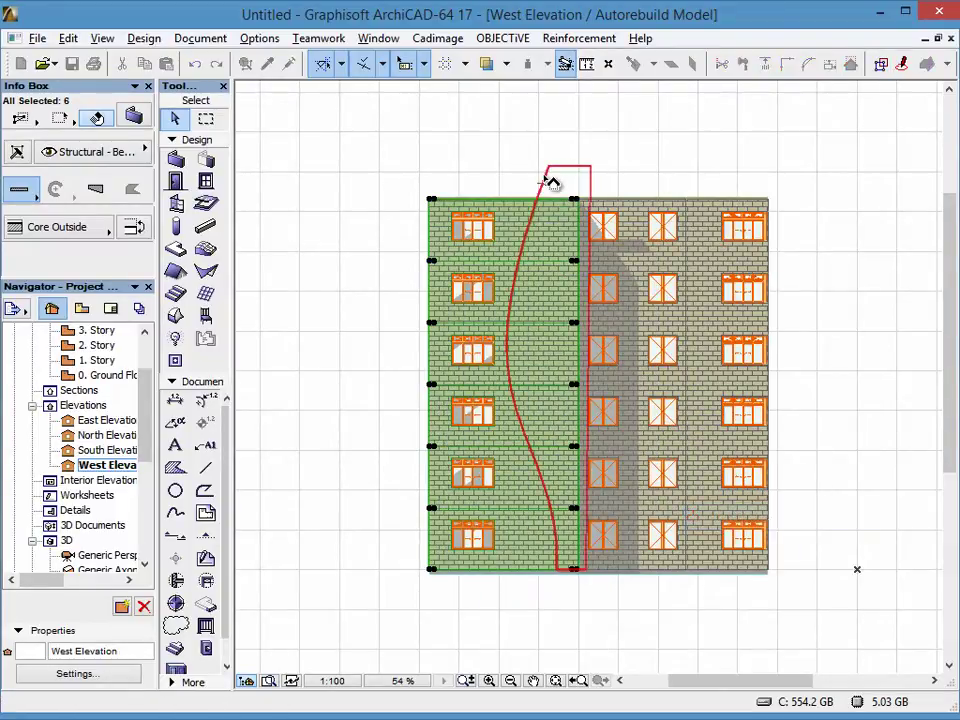
pyautogui.click(553, 227)
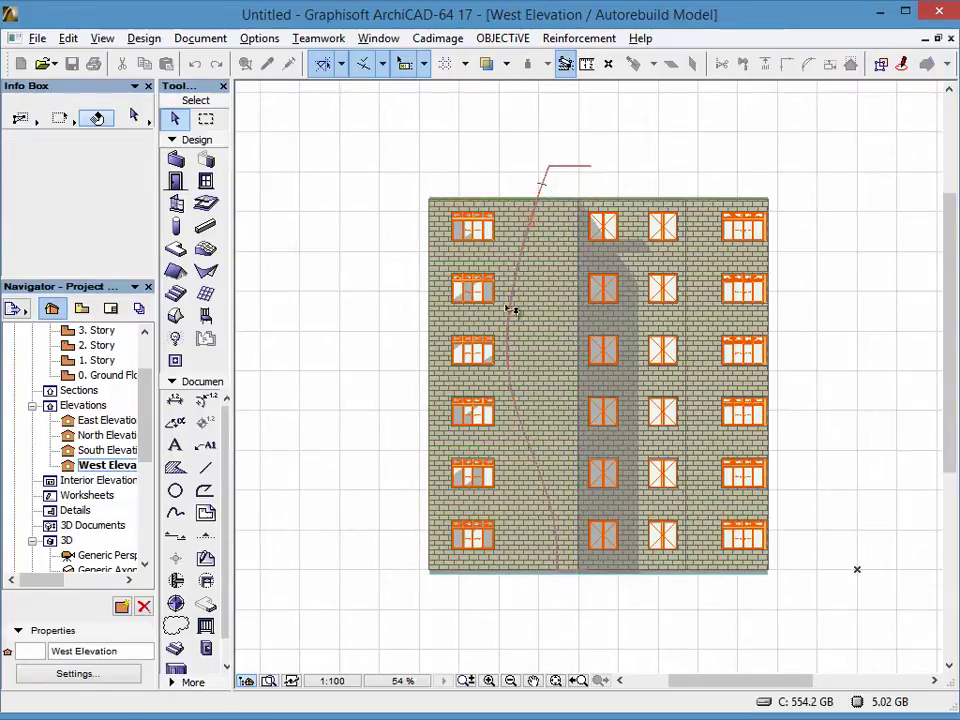
pyautogui.hotkey('ctrl', 'a')
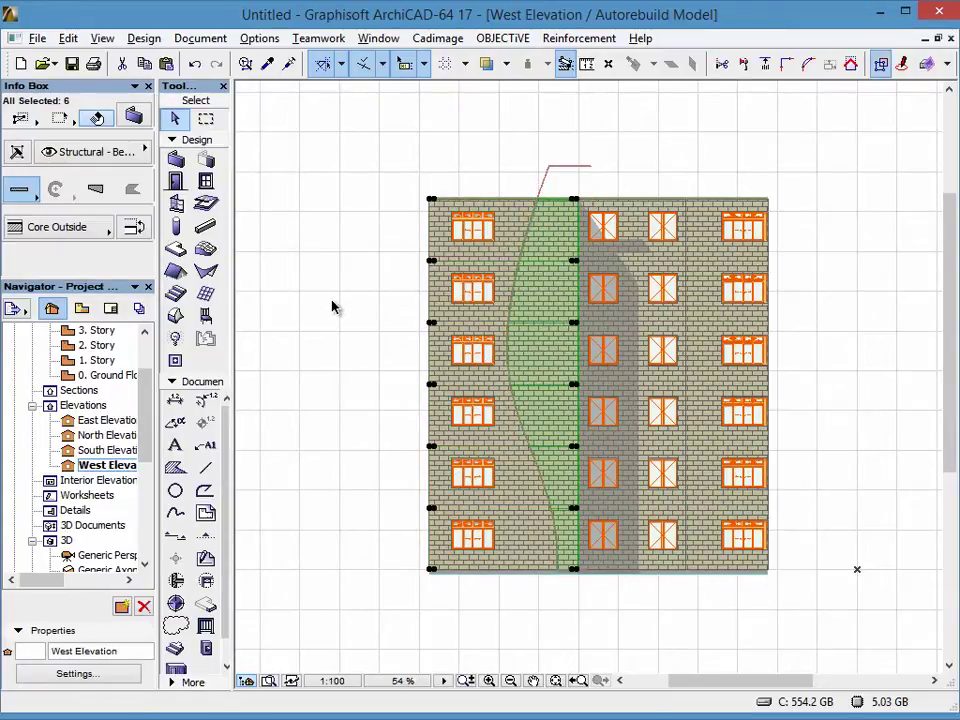
pyautogui.click(358, 268)
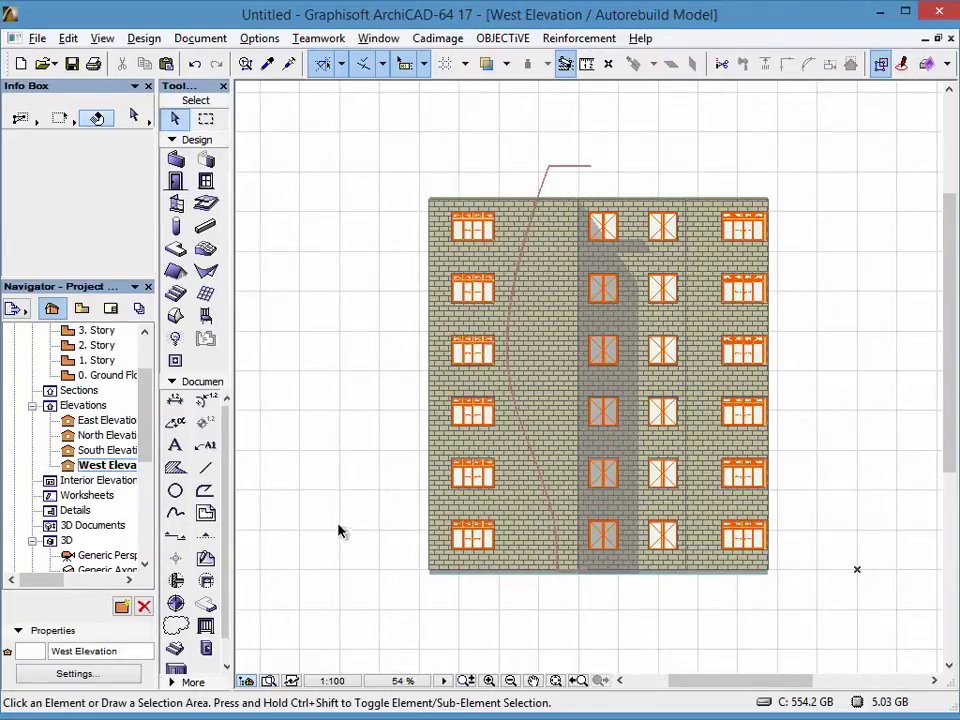
# Review the composite structures available for the six original walls outside the curve in their wall settings, then close without changes and deselect the walls.
pyautogui.moveTo(484, 420)
pyautogui.mouseDown(button='middle')
pyautogui.moveTo(485, 385)
pyautogui.moveTo(471, 411)
pyautogui.mouseUp(button='middle')
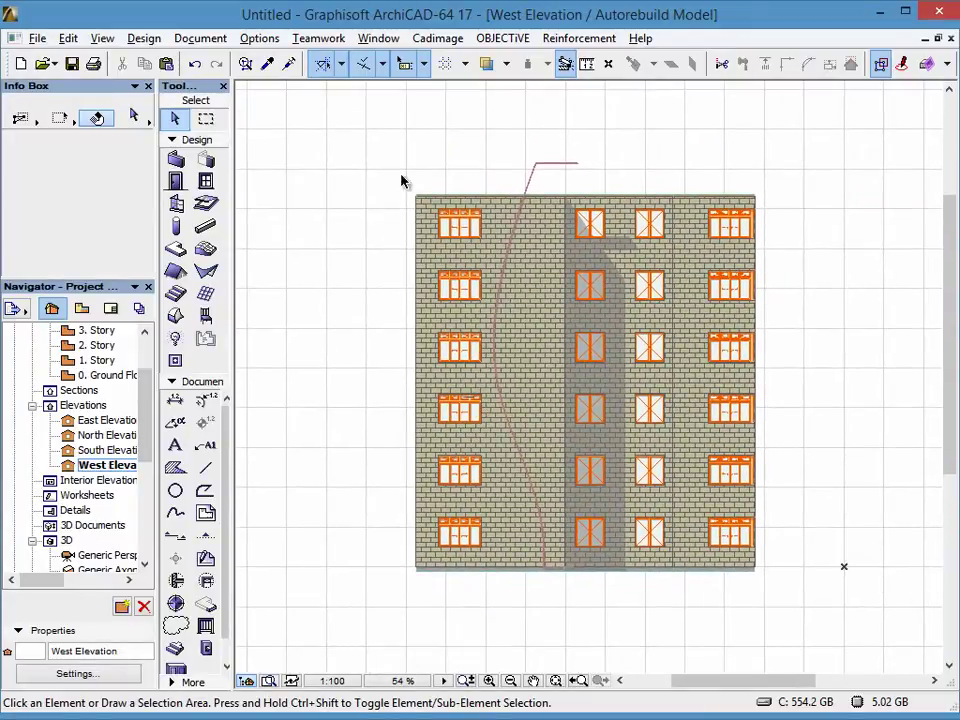
pyautogui.click(428, 242)
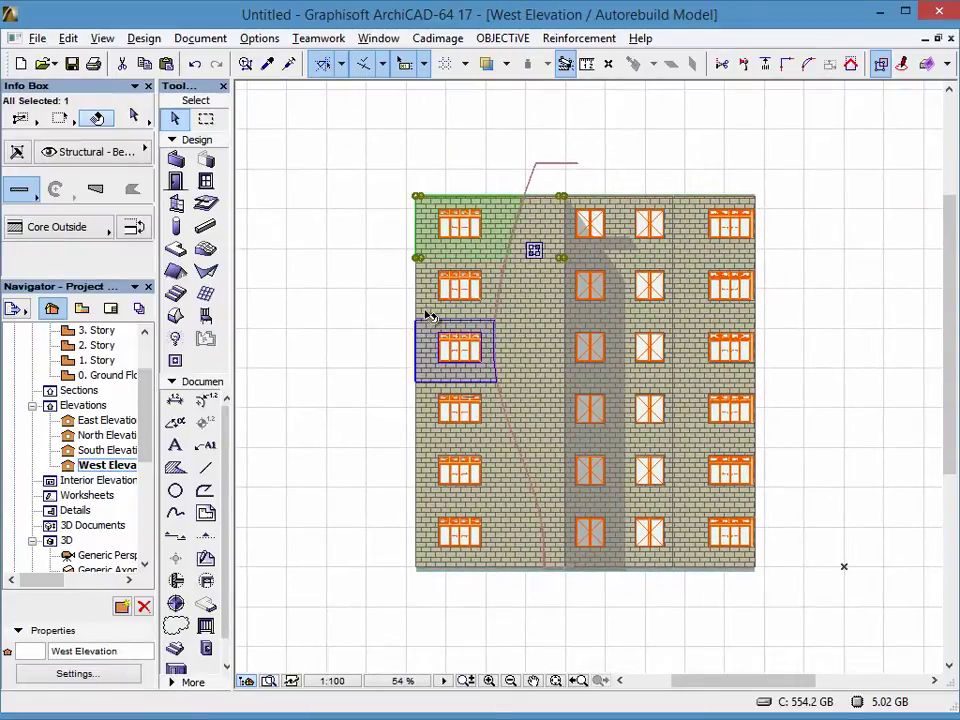
pyautogui.keyDown('shift'); pyautogui.click(428, 305); pyautogui.keyUp('shift')
pyautogui.keyDown('shift'); pyautogui.click(428, 360); pyautogui.keyUp('shift')
pyautogui.keyDown('shift'); pyautogui.click(428, 418); pyautogui.keyUp('shift')
pyautogui.keyDown('shift'); pyautogui.click(425, 494); pyautogui.keyUp('shift')
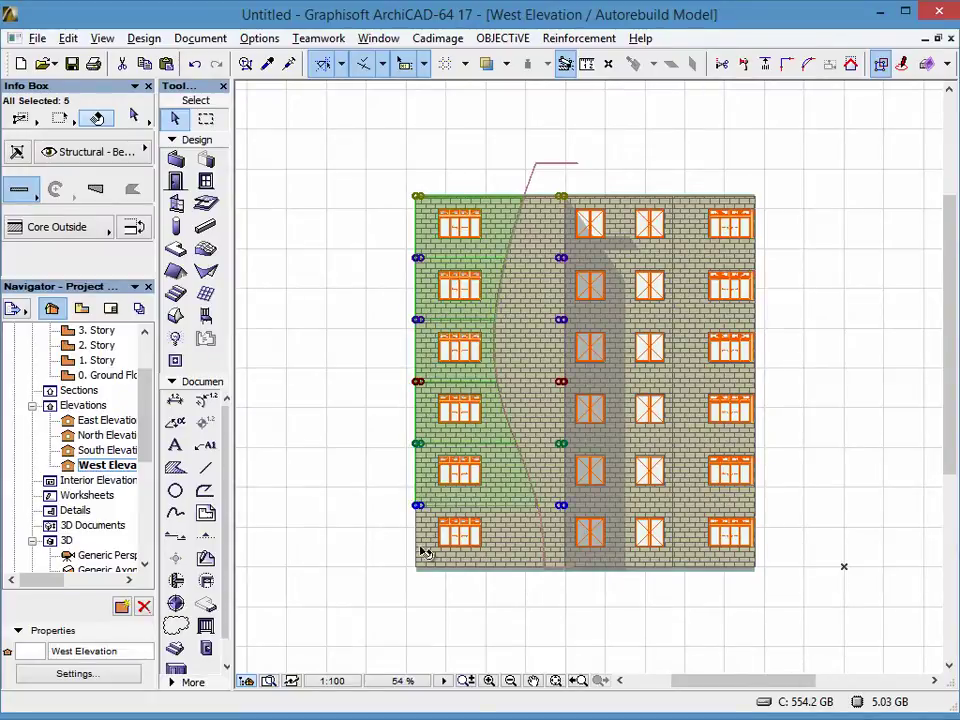
pyautogui.keyDown('shift'); pyautogui.click(424, 551); pyautogui.keyUp('shift')
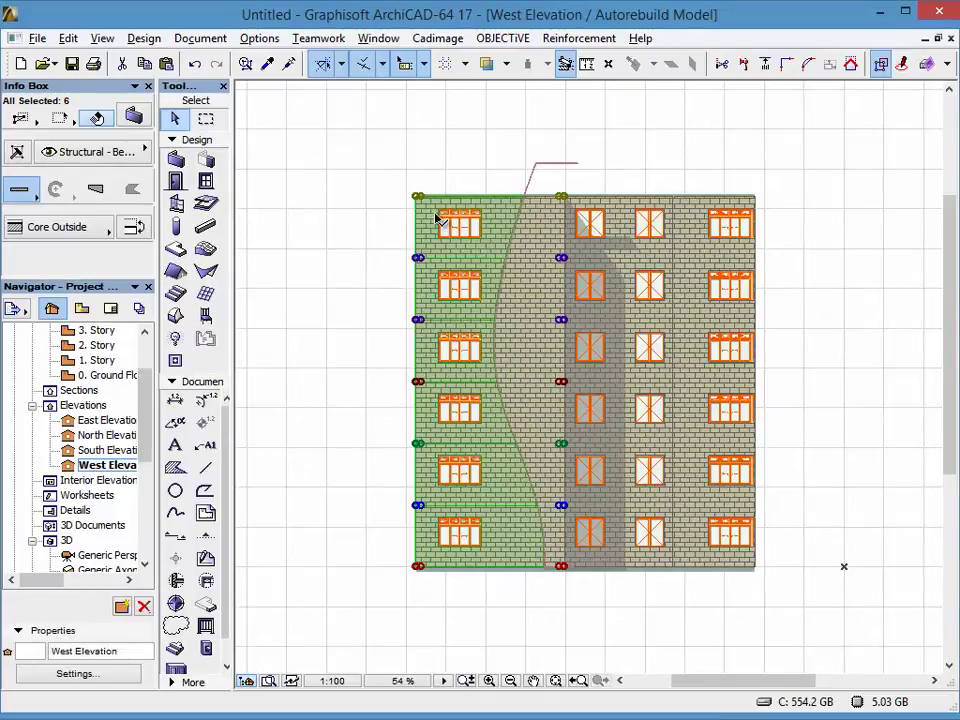
pyautogui.rightClick(364, 130)
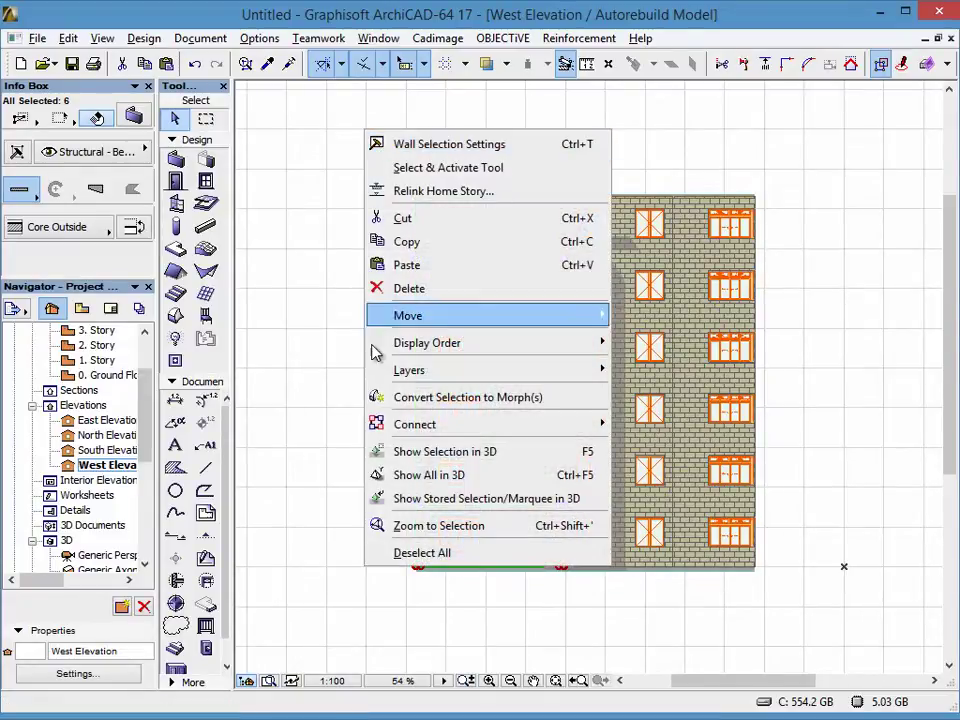
pyautogui.click(448, 144)
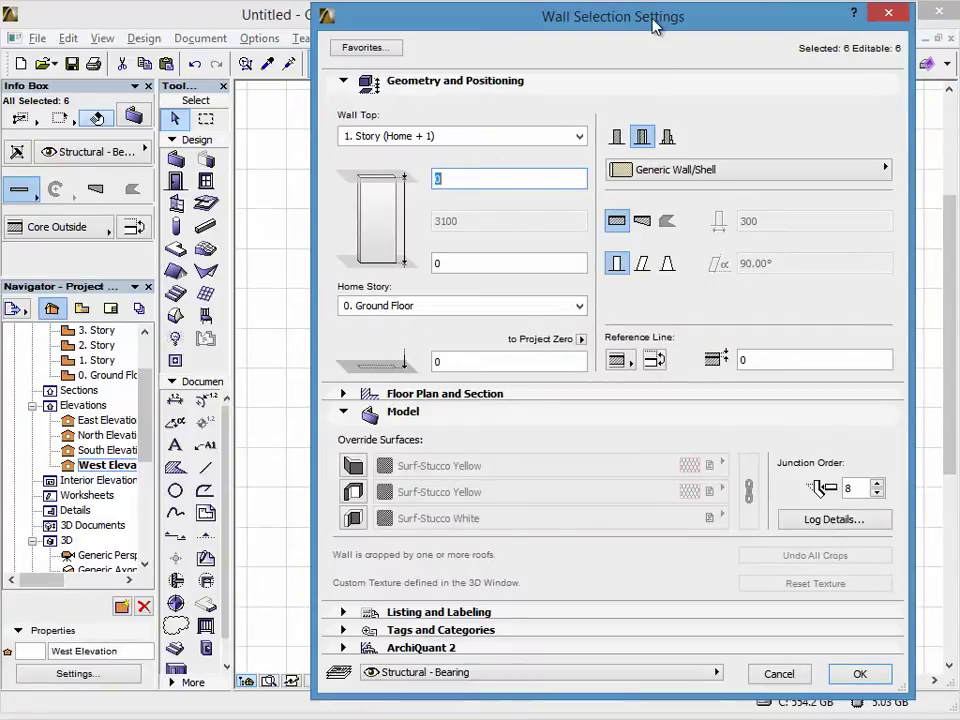
pyautogui.moveTo(654, 22); pyautogui.dragTo(453, 27)
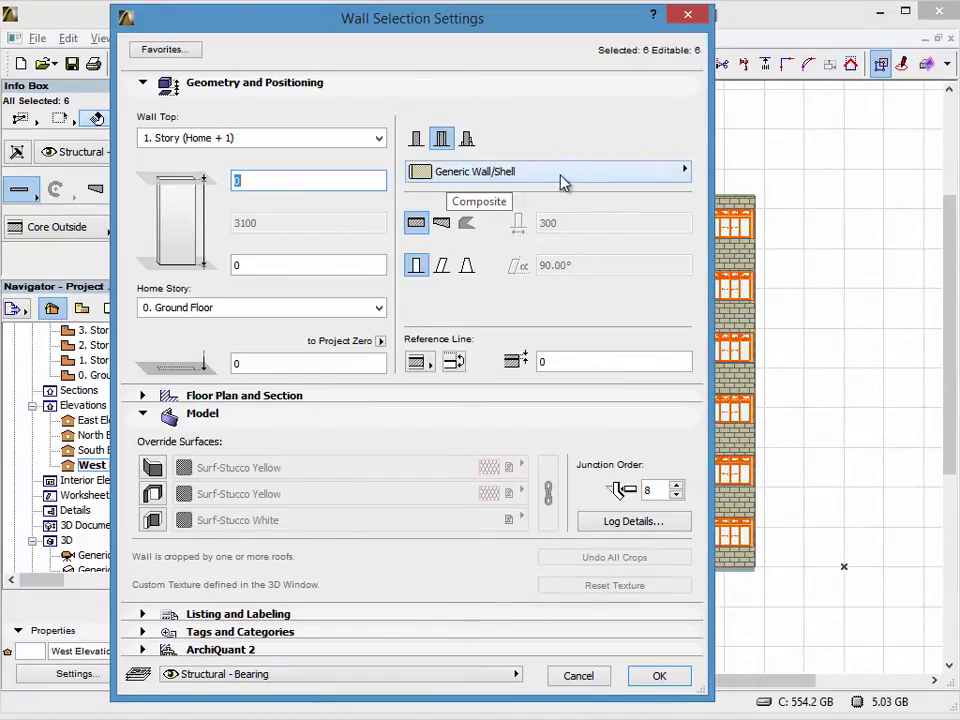
pyautogui.click(477, 180)
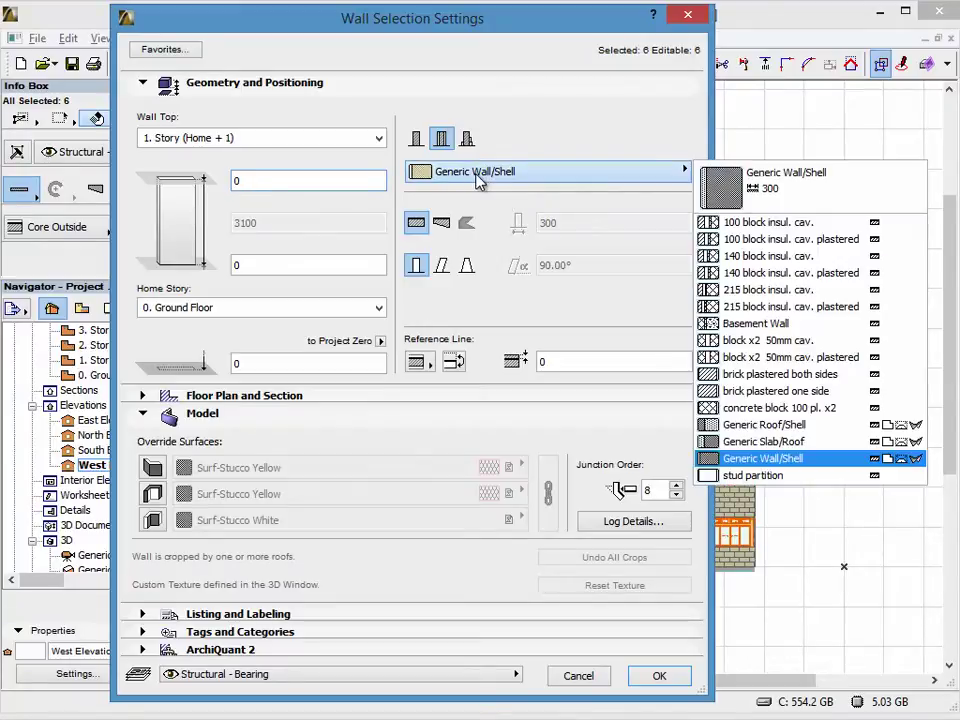
pyautogui.click(552, 135)
pyautogui.click(686, 16)
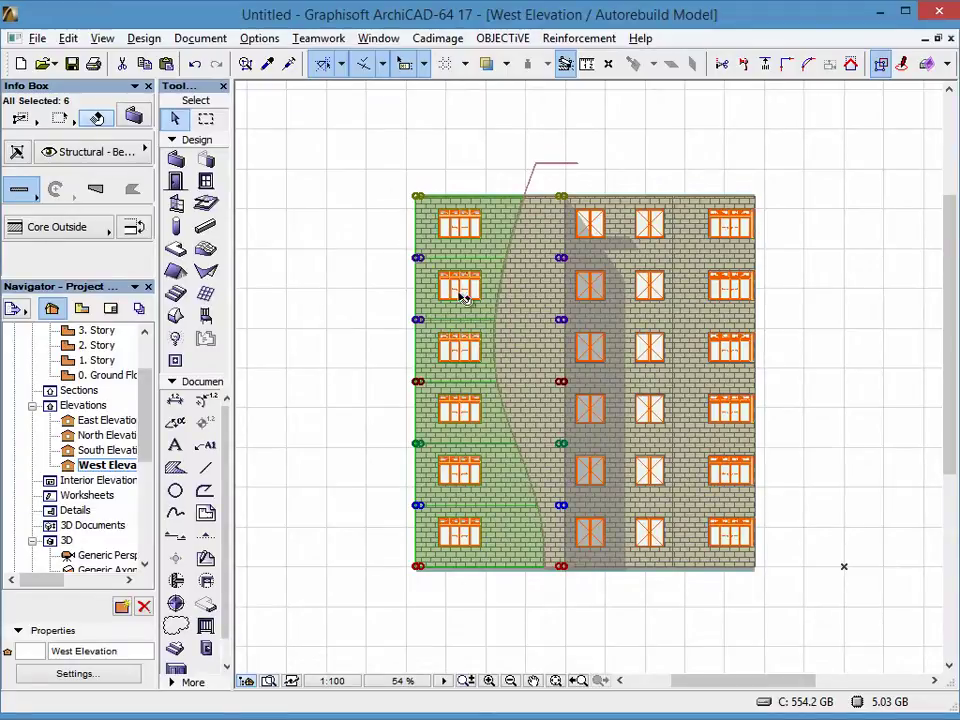
pyautogui.rightClick(342, 127)
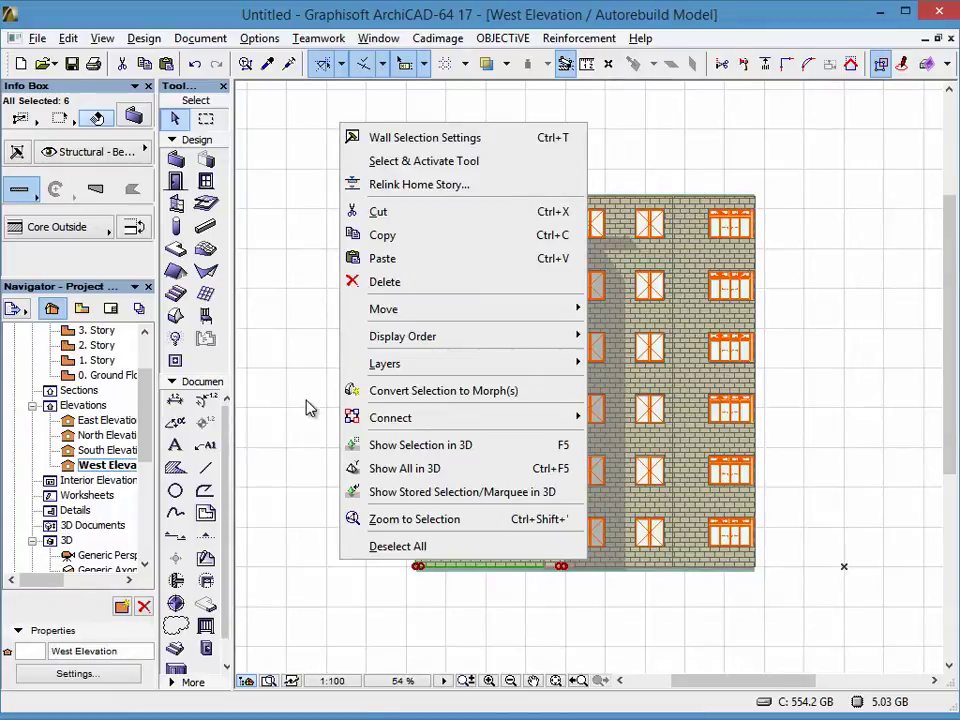
pyautogui.press('Escape')
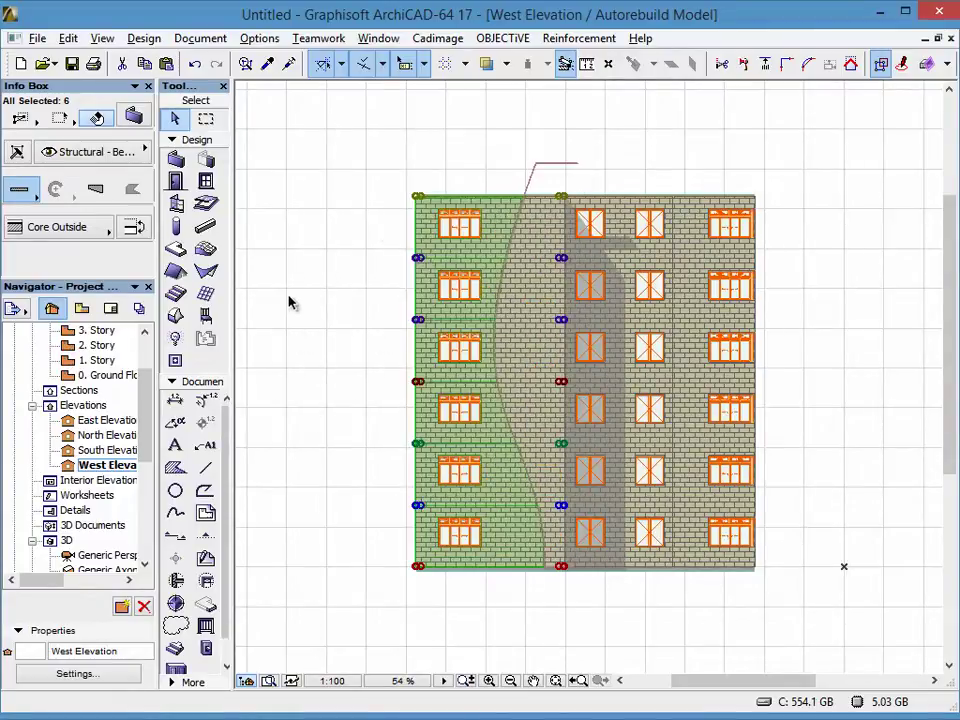
pyautogui.click(319, 229)
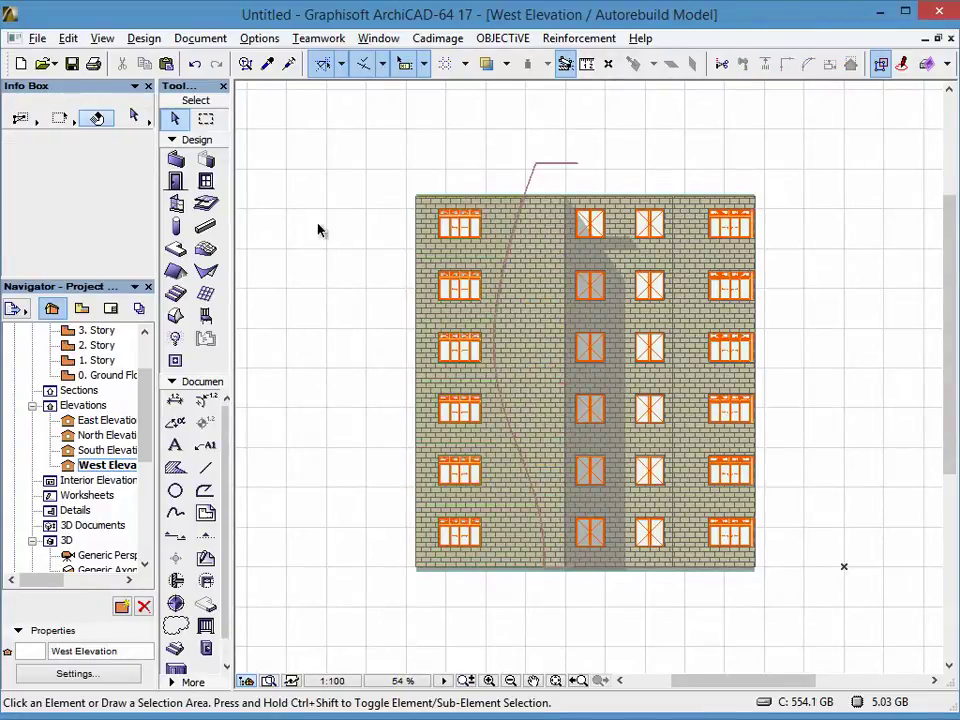
# Inspect the external cladding skin's building material in the top-storey wall's Generic Wall/Shell composite, then close it and deselect the wall.
pyautogui.click(495, 222)
pyautogui.rightClick(333, 162)
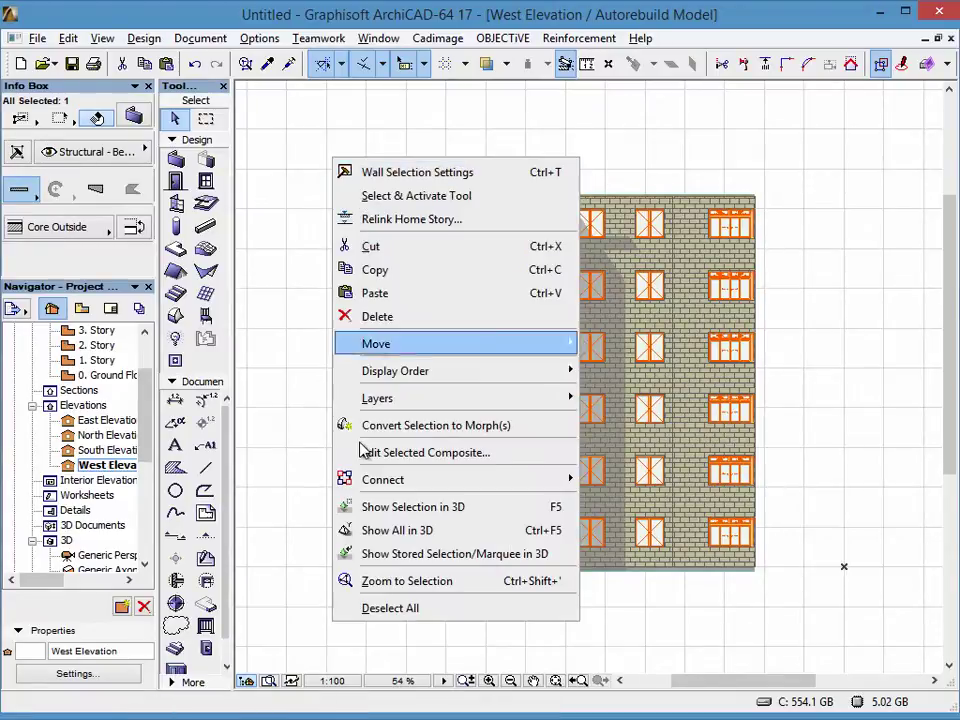
pyautogui.click(385, 455)
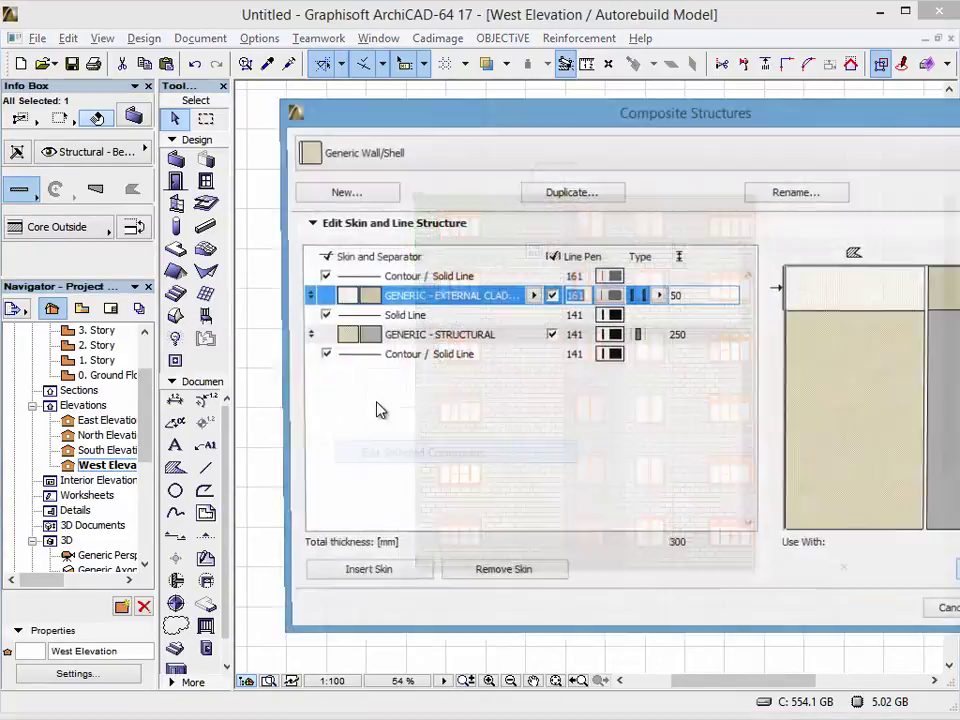
pyautogui.moveTo(555, 122); pyautogui.dragTo(339, 122)
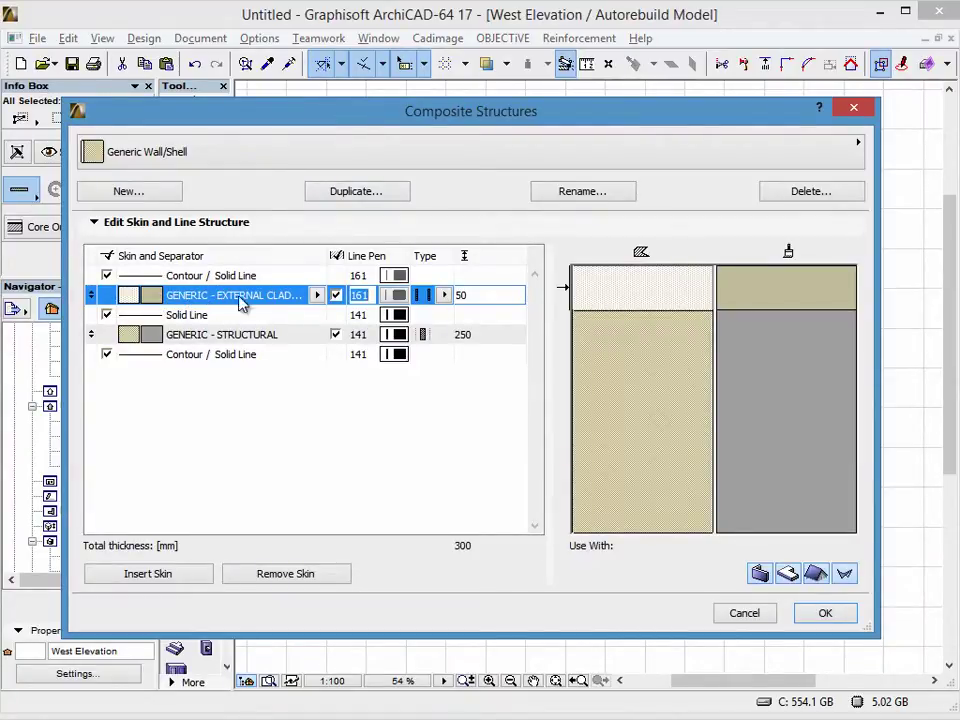
pyautogui.click(315, 297)
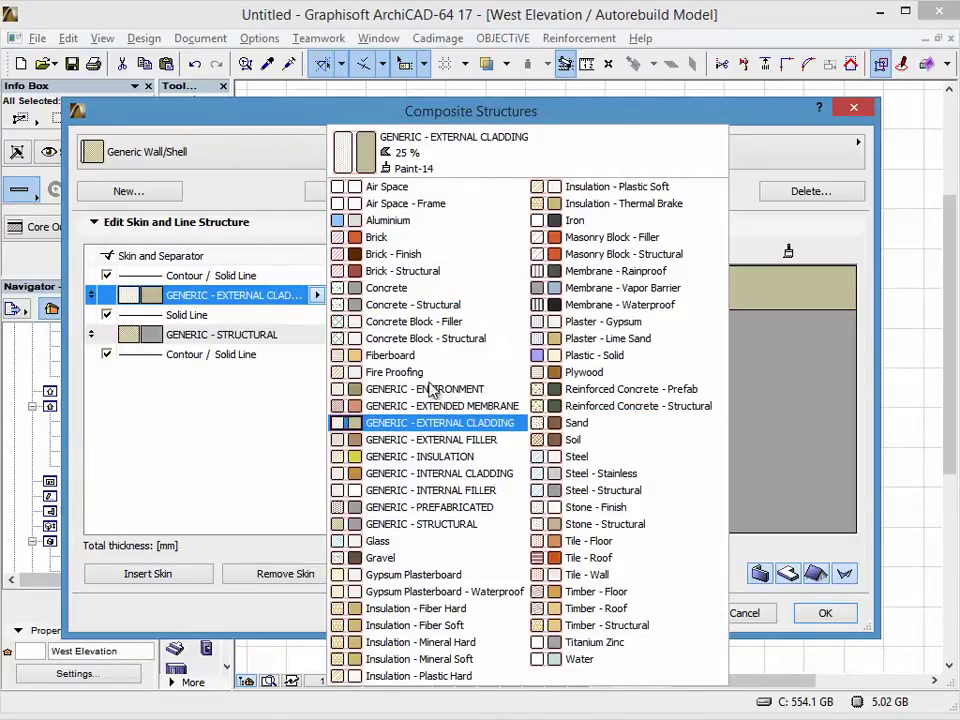
pyautogui.press('Return')
pyautogui.press('Return')
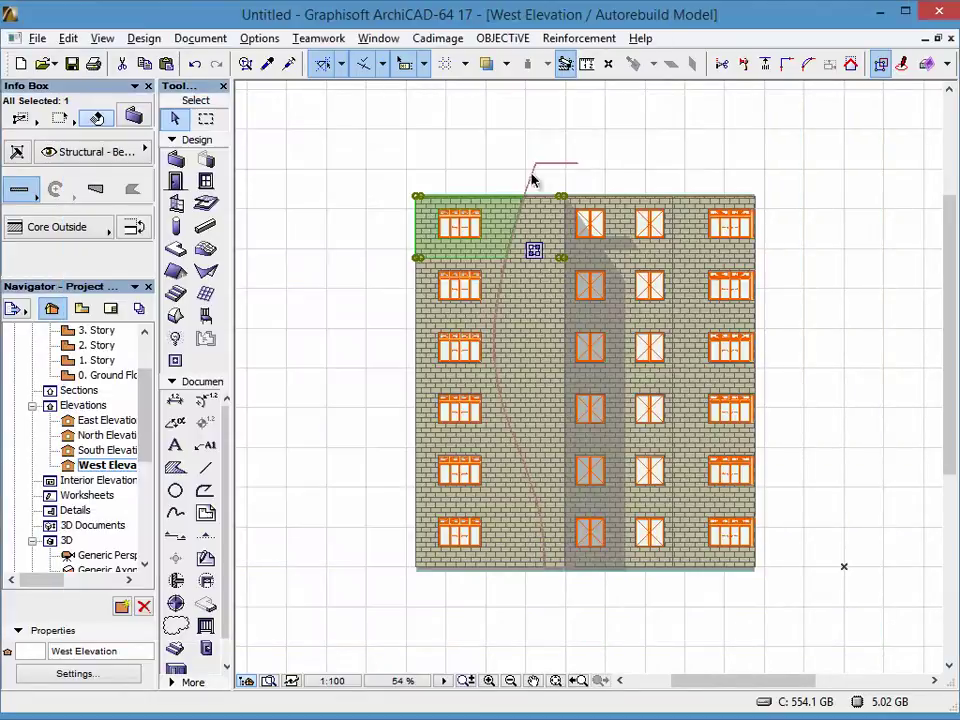
pyautogui.click(336, 224)
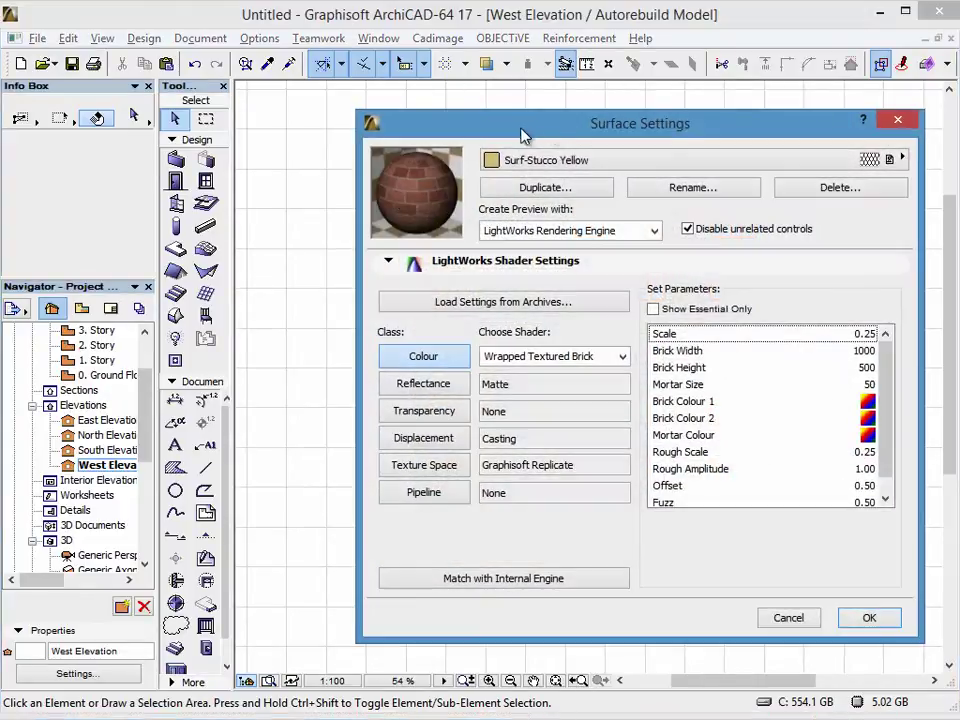
# Check which surface the GENERIC - EXTERNAL CLADDING building material uses, and leave the building materials without changes.
pyautogui.moveTo(618, 117); pyautogui.dragTo(440, 117)
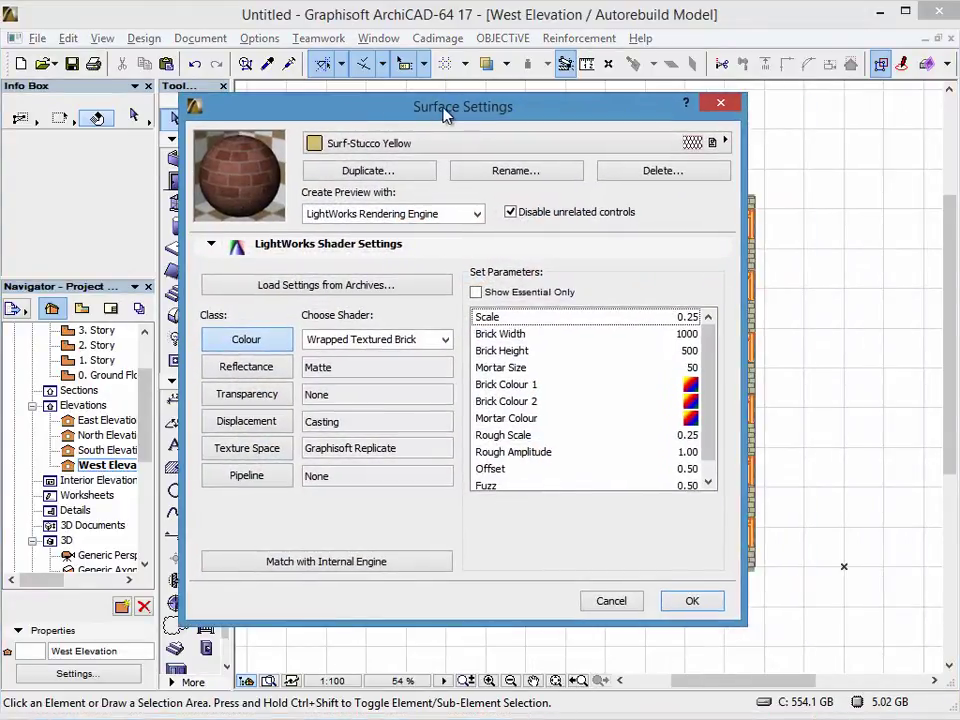
pyautogui.click(720, 103)
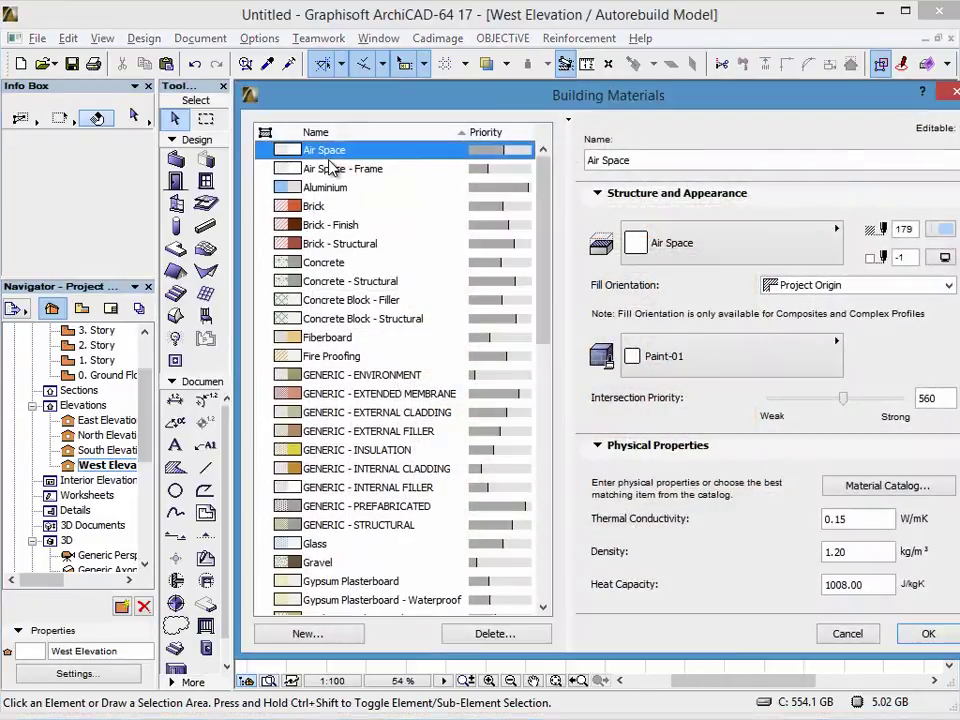
pyautogui.moveTo(505, 108); pyautogui.dragTo(303, 93)
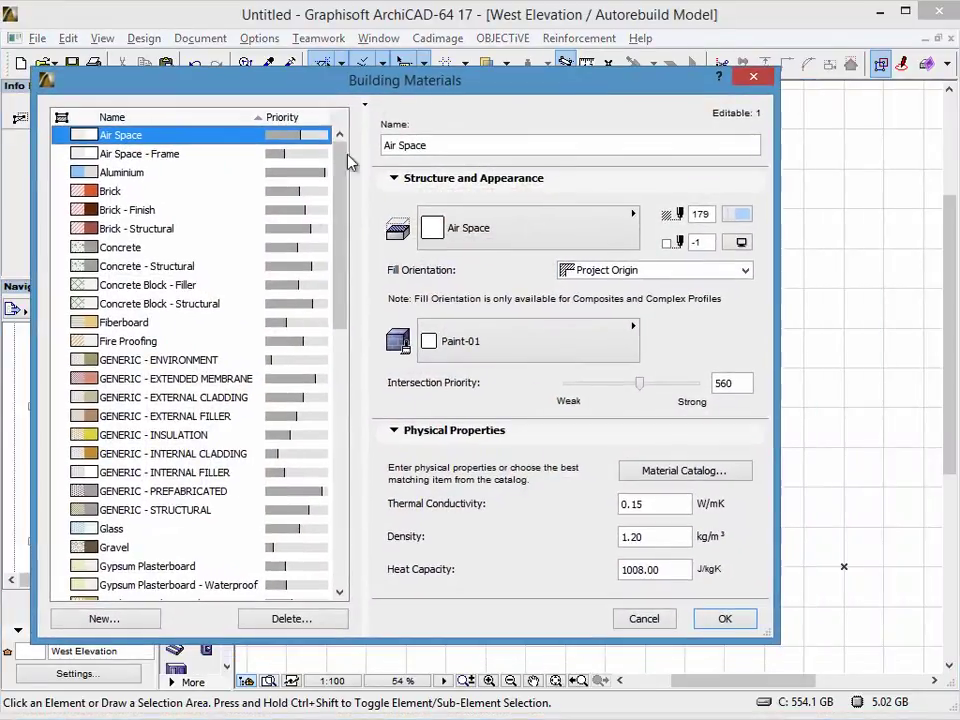
pyautogui.moveTo(343, 221); pyautogui.dragTo(343, 276)
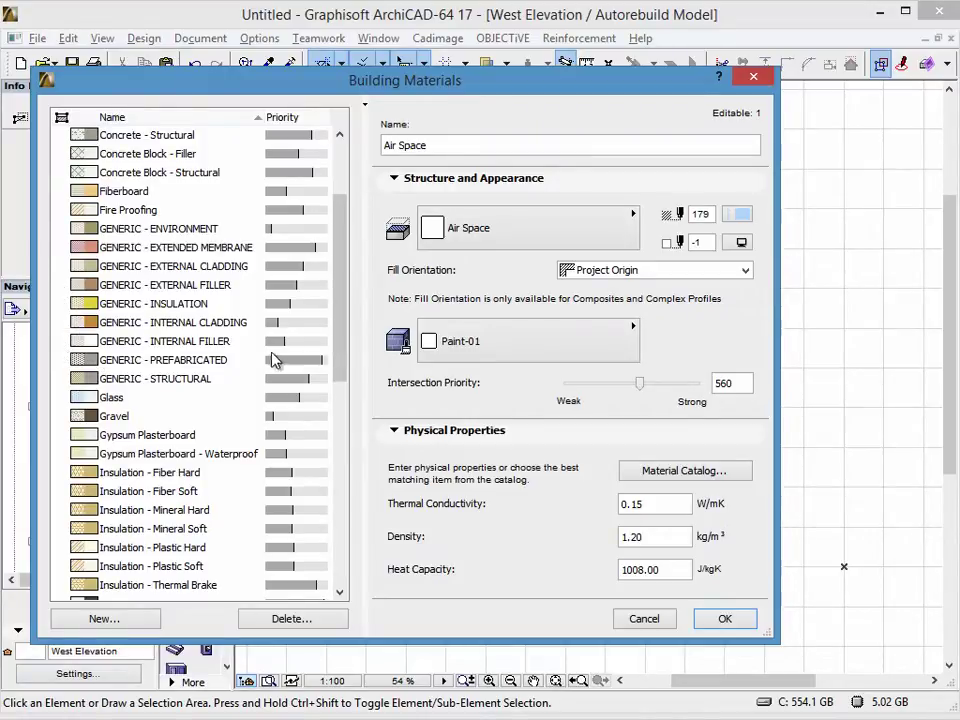
pyautogui.moveTo(352, 296); pyautogui.dragTo(348, 268)
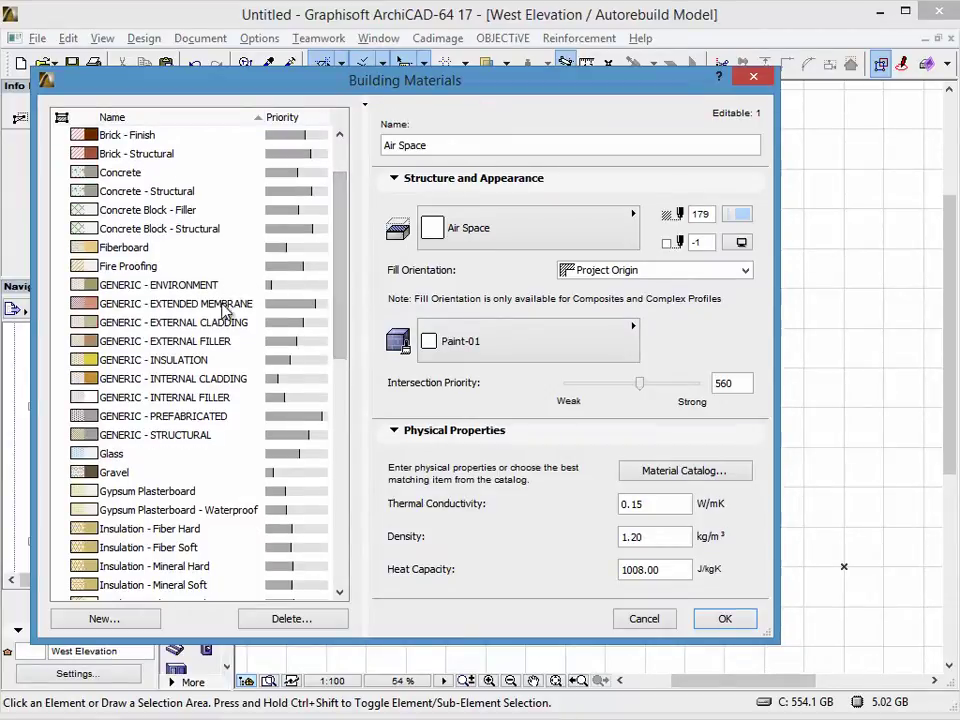
pyautogui.click(210, 324)
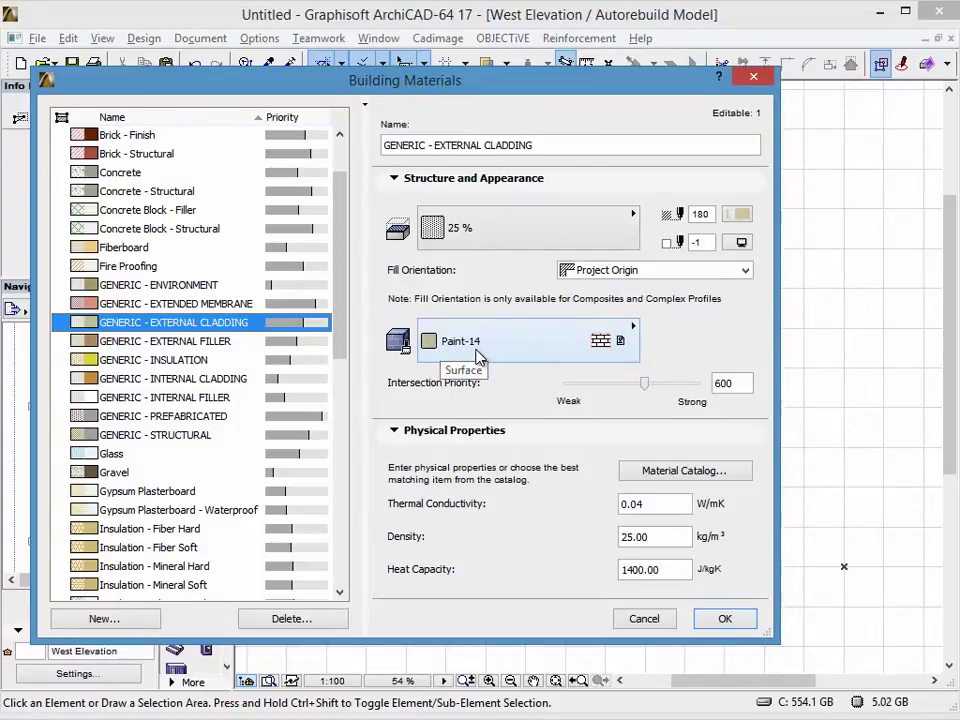
pyautogui.click(662, 621)
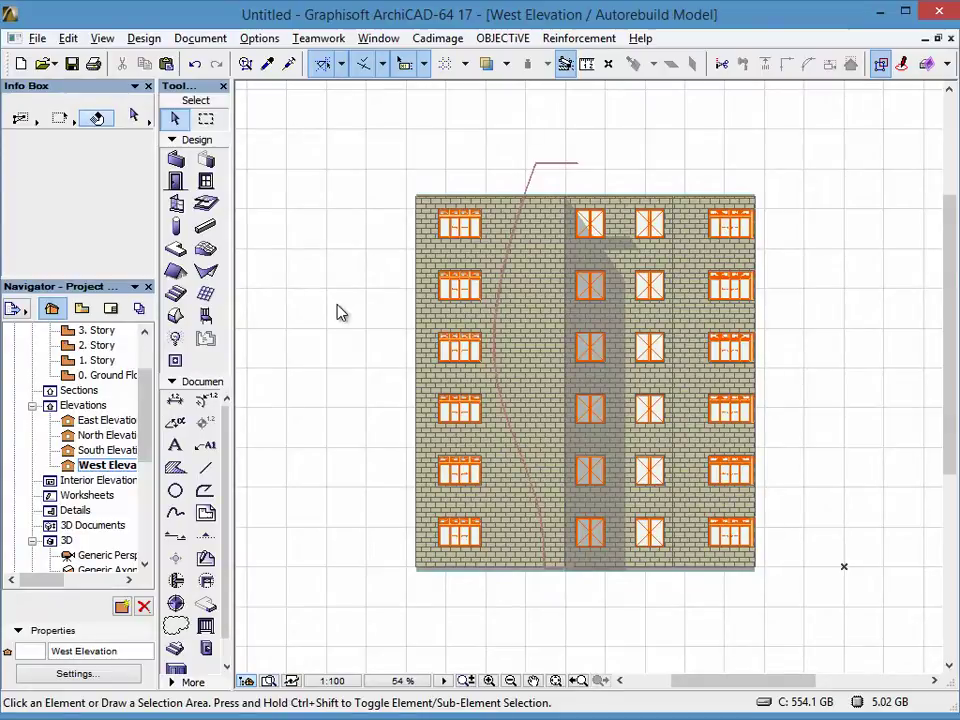
# Inspect the Paint-14 surface's vectorial hatching with the preview set to the Internal Engine, and accept the surface settings.
pyautogui.hotkey('ctrl', 'alt', 'm')
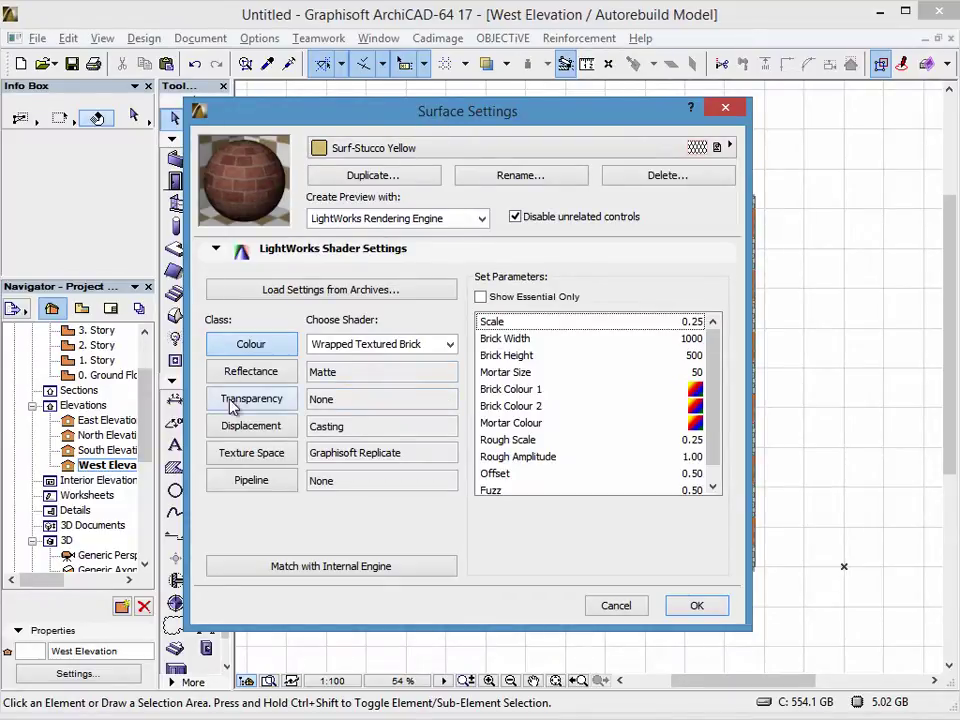
pyautogui.click(320, 148)
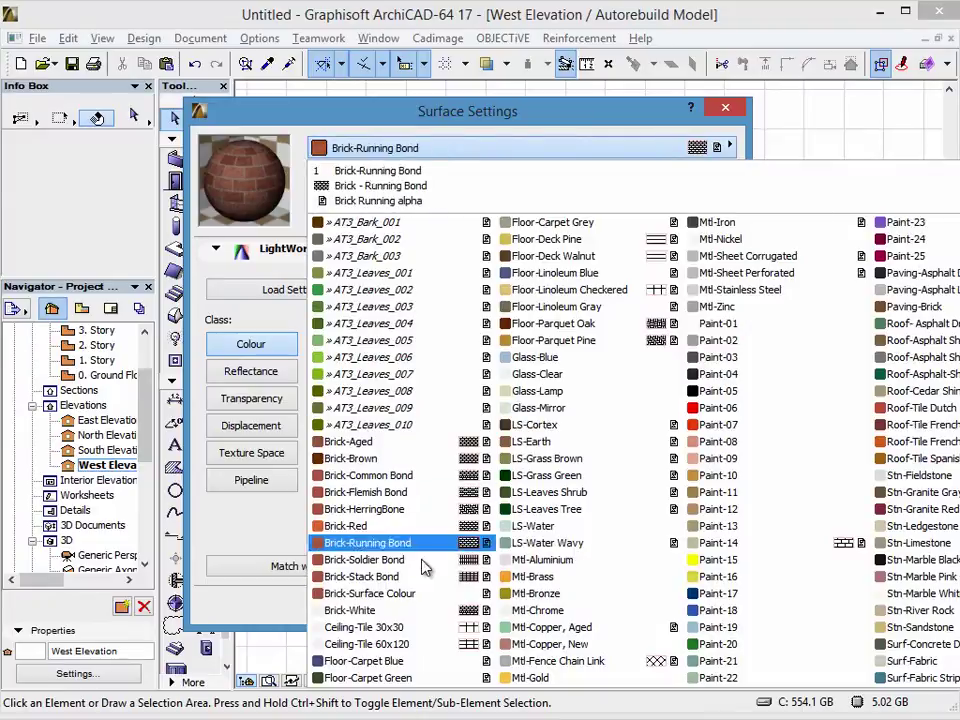
pyautogui.click(712, 546)
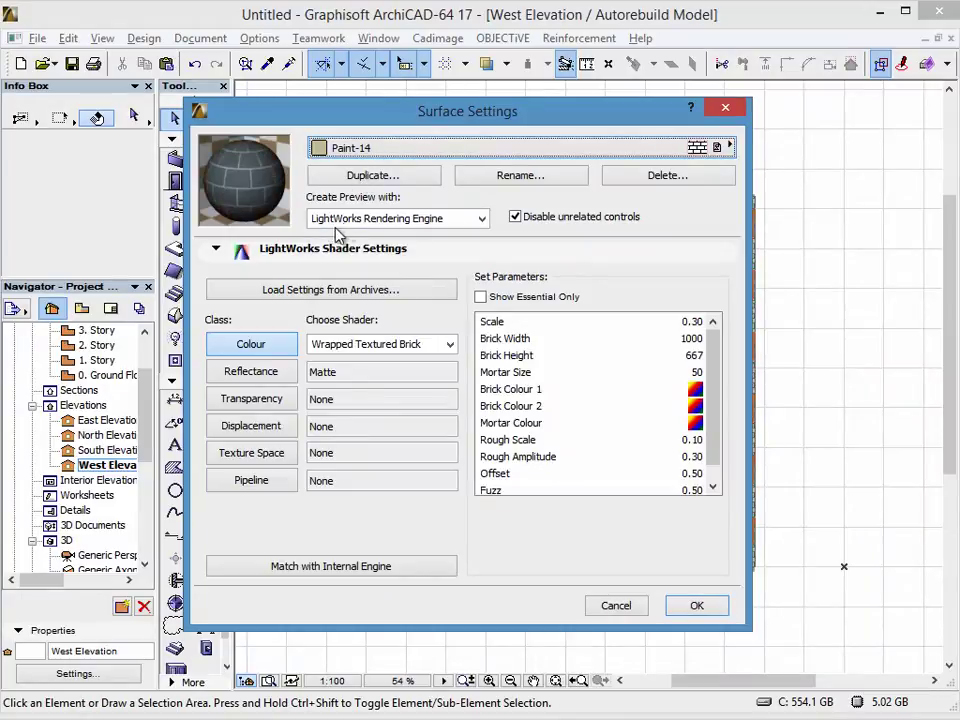
pyautogui.click(338, 221)
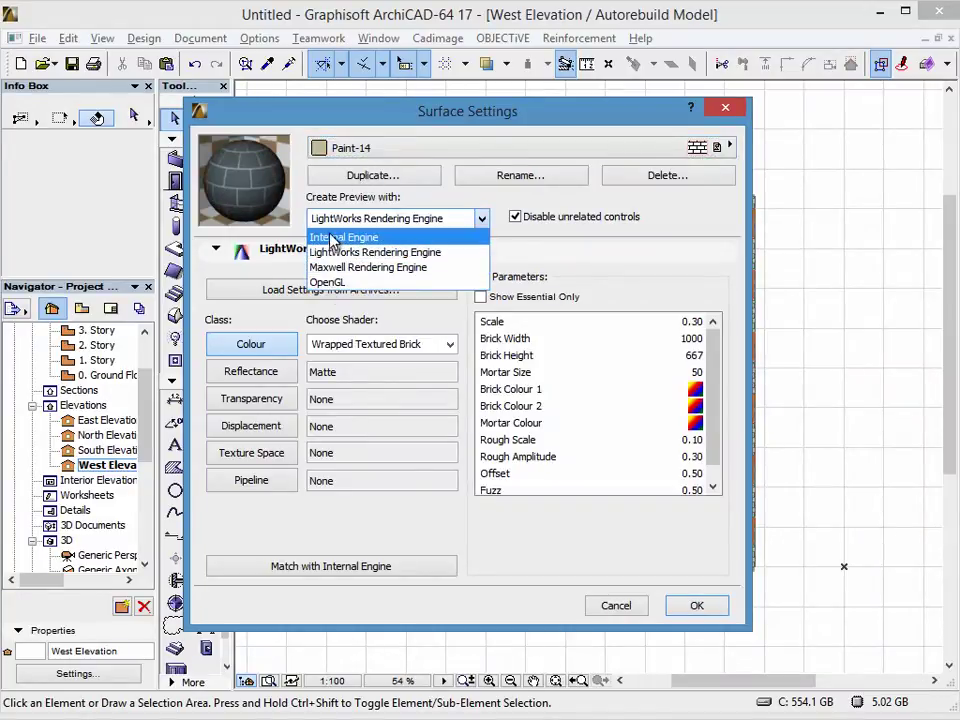
pyautogui.click(338, 238)
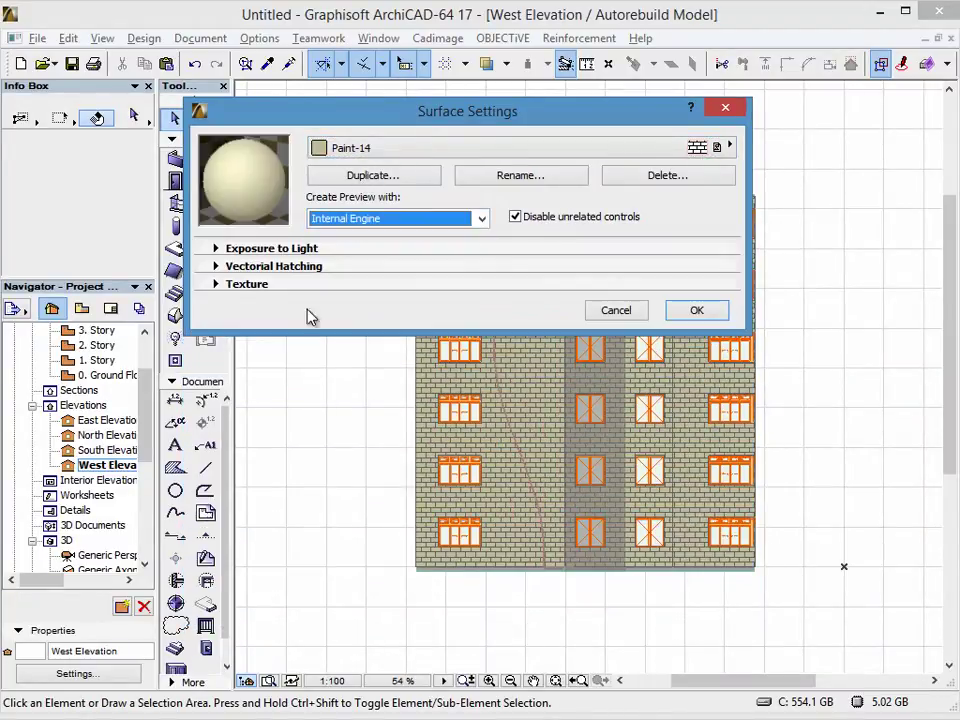
pyautogui.click(231, 268)
pyautogui.click(250, 310)
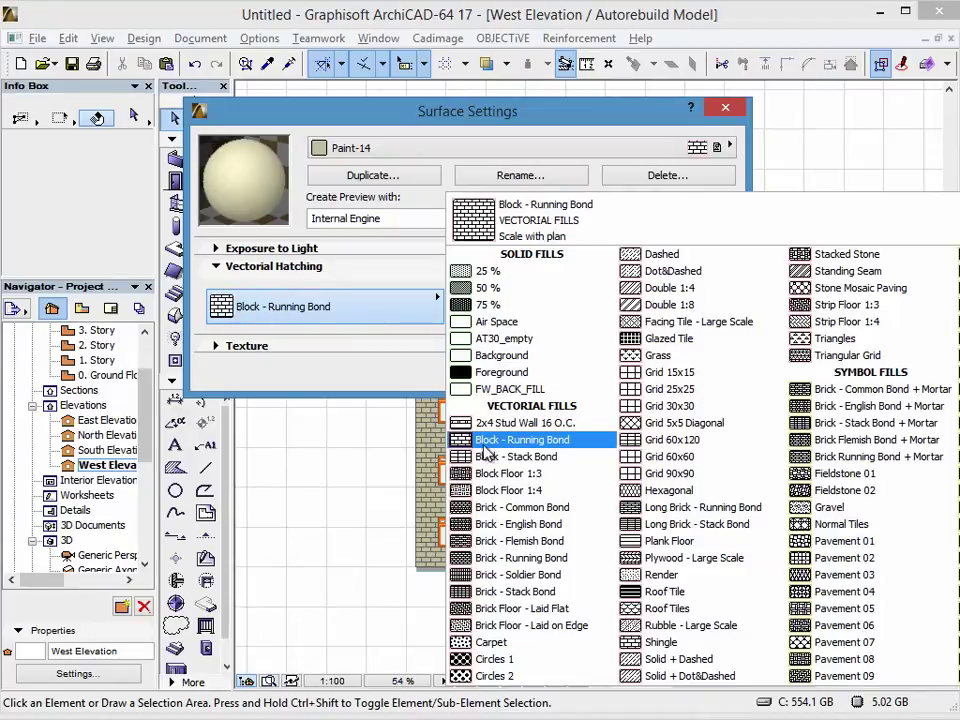
pyautogui.click(255, 292)
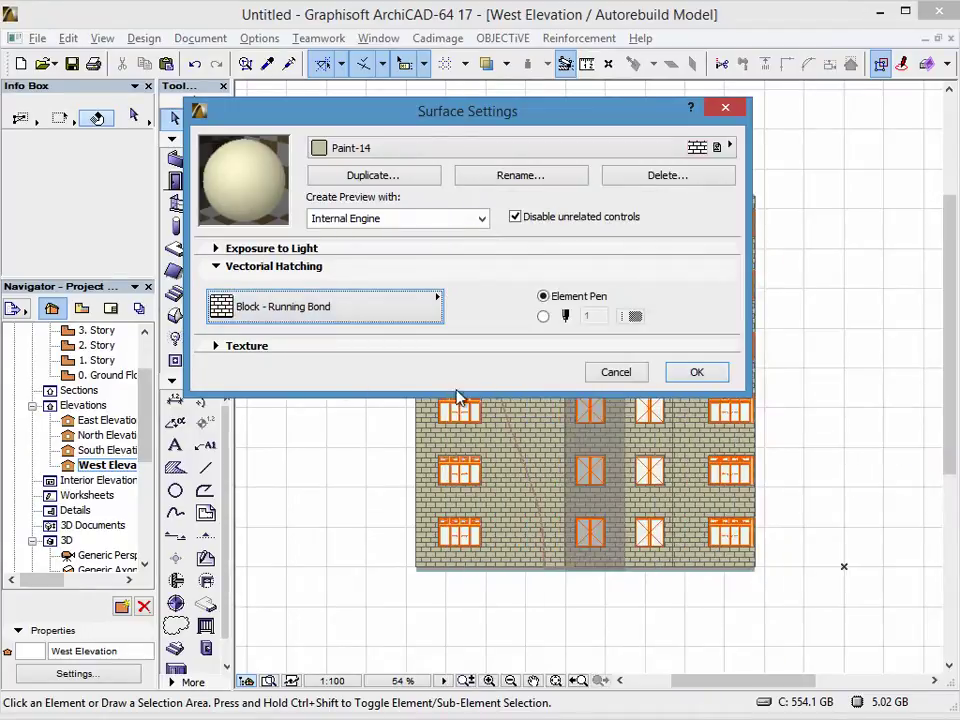
pyautogui.click(694, 373)
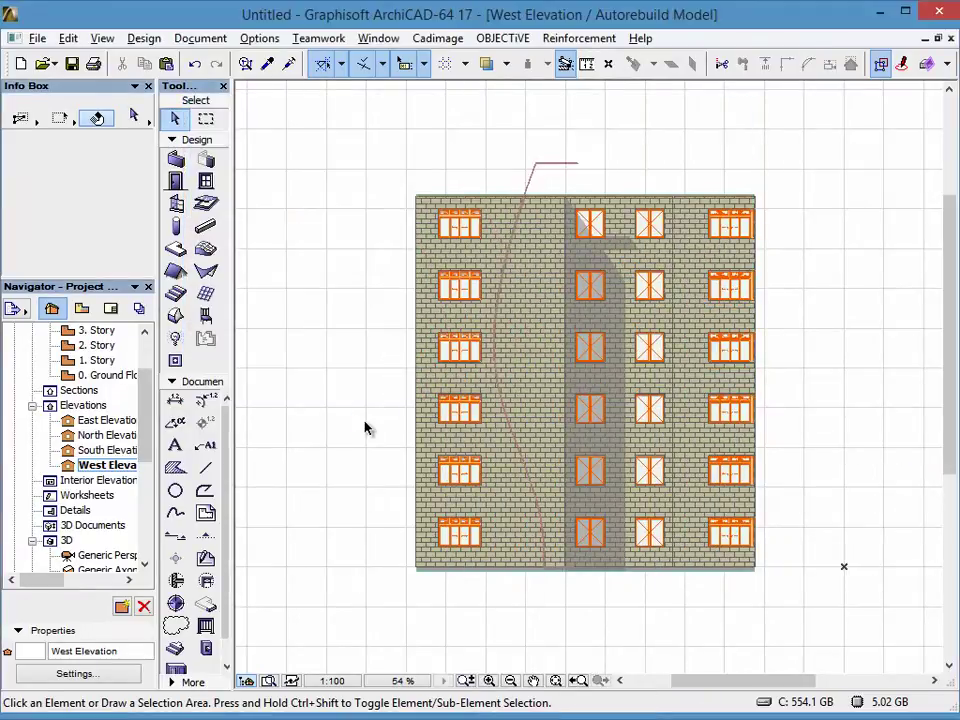
# Override the outside face surface of the six storey walls inside the curve with Surf-Stucco Yellow, and deselect them.
pyautogui.click(535, 238)
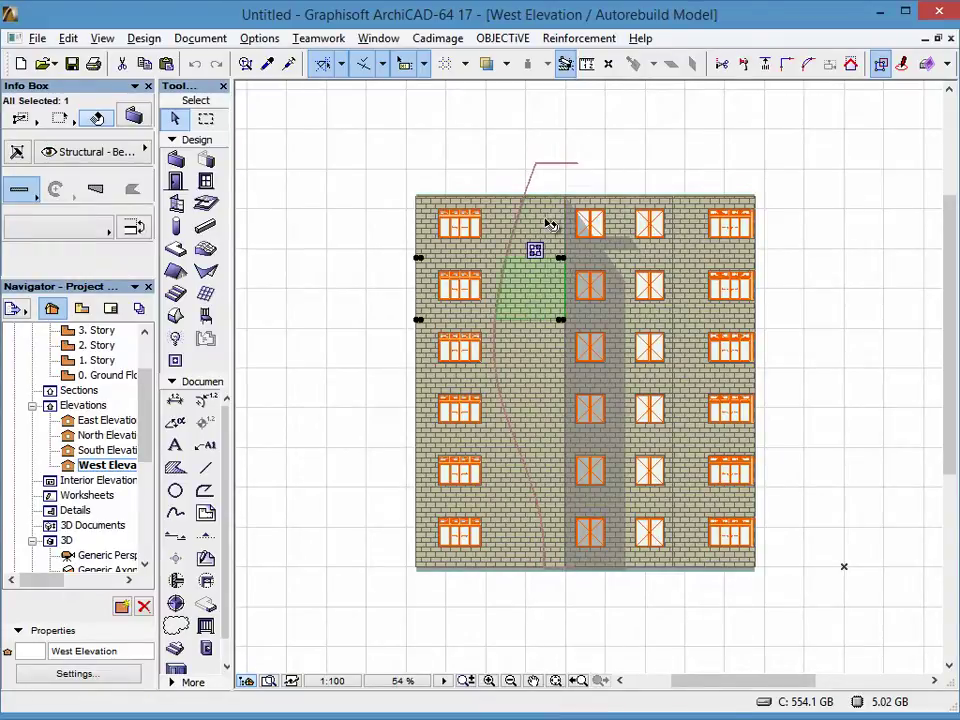
pyautogui.keyDown('shift'); pyautogui.click(530, 305); pyautogui.keyUp('shift')
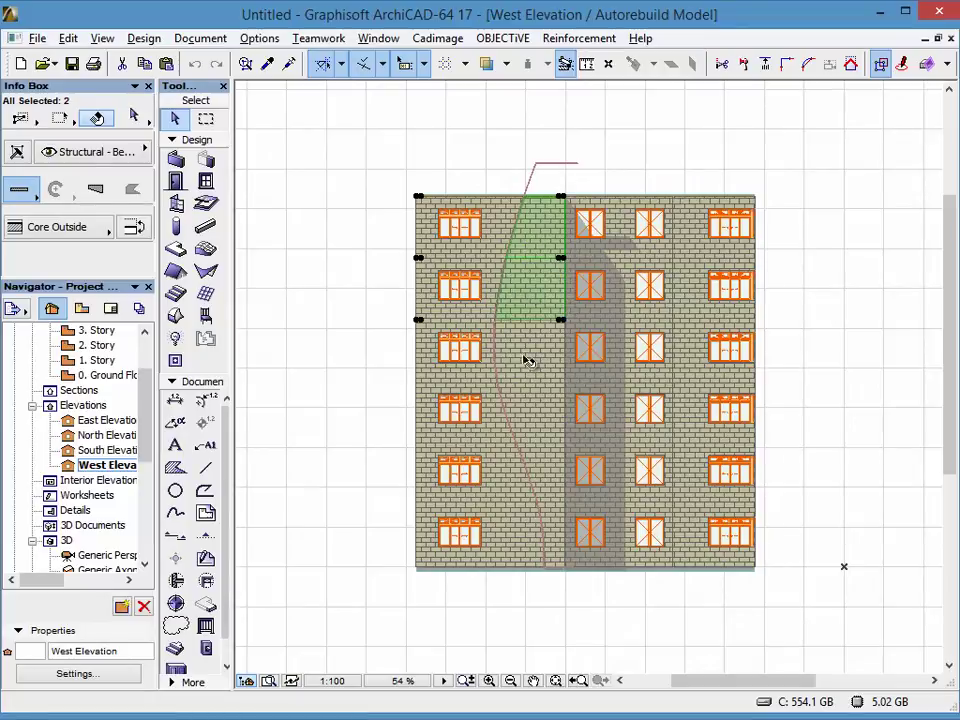
pyautogui.keyDown('shift'); pyautogui.click(536, 365); pyautogui.keyUp('shift')
pyautogui.keyDown('shift'); pyautogui.click(548, 425); pyautogui.keyUp('shift')
pyautogui.keyDown('shift'); pyautogui.click(555, 485); pyautogui.keyUp('shift')
pyautogui.keyDown('shift'); pyautogui.click(555, 548); pyautogui.keyUp('shift')
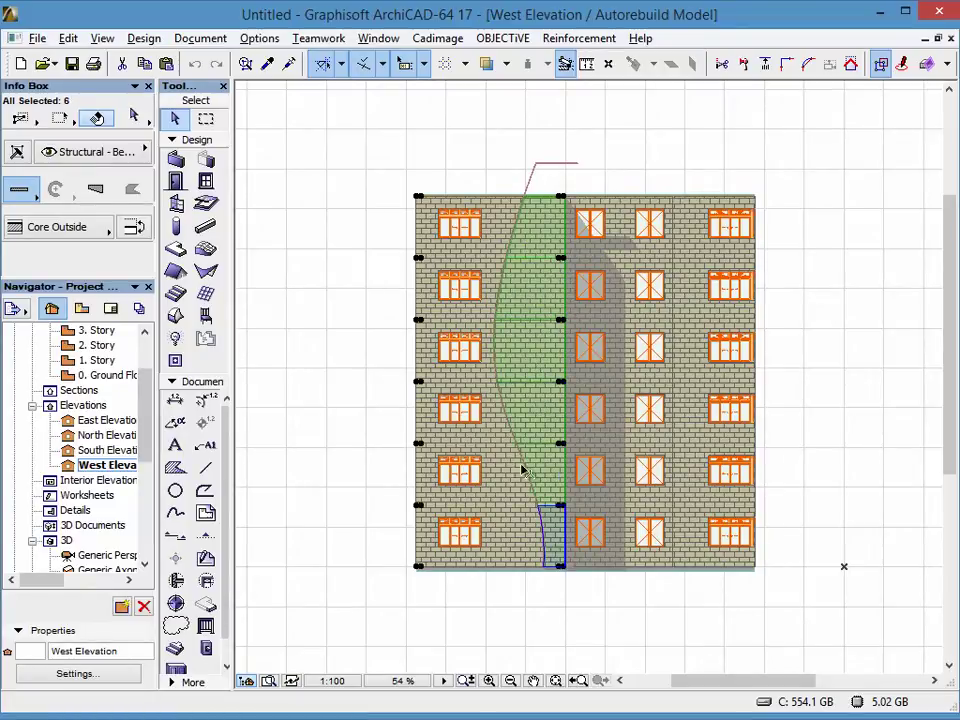
pyautogui.hotkey('ctrl', 't')
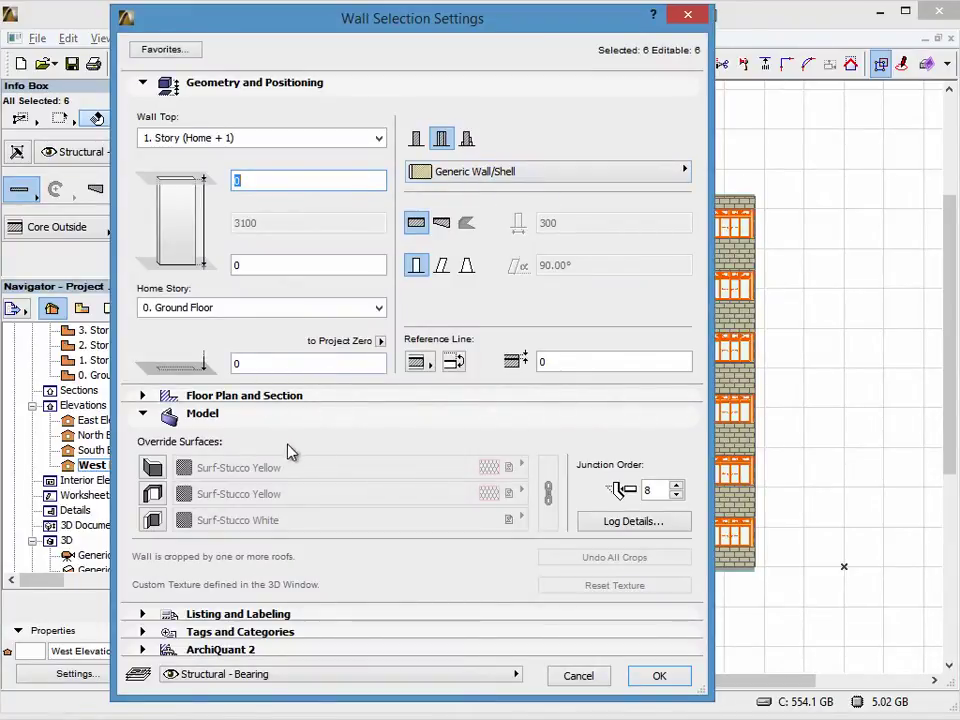
pyautogui.click(152, 467)
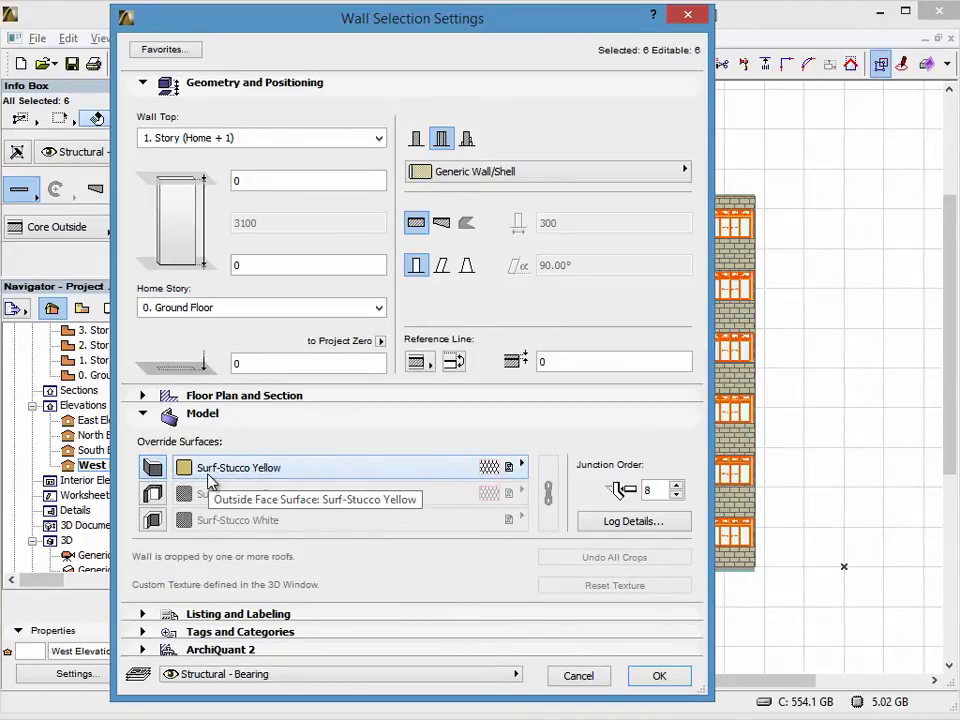
pyautogui.click(314, 470)
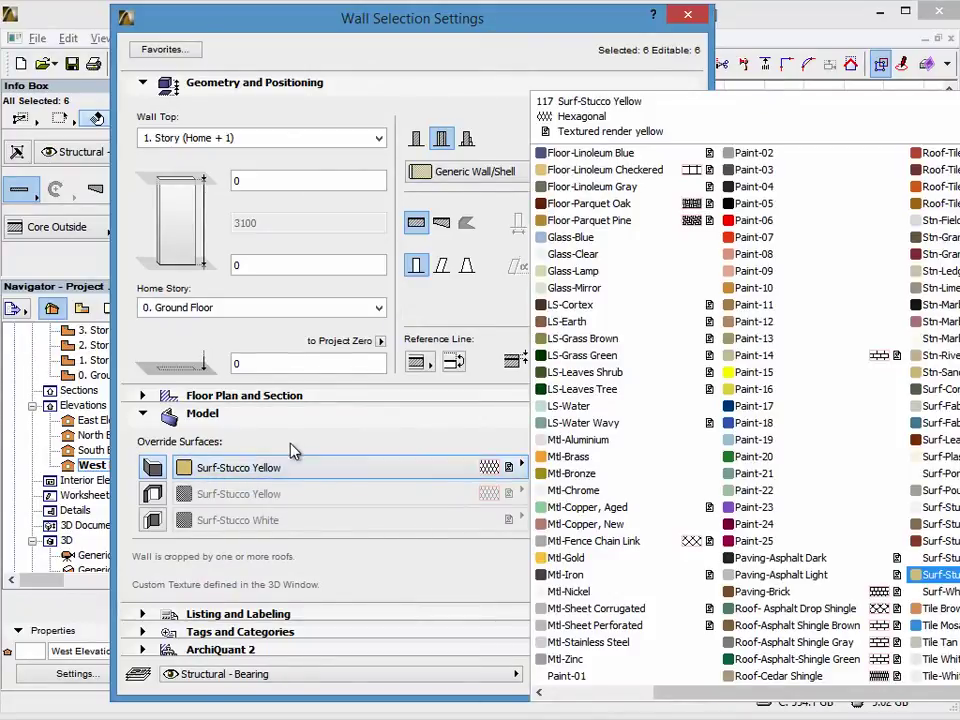
pyautogui.click(244, 474)
pyautogui.click(659, 676)
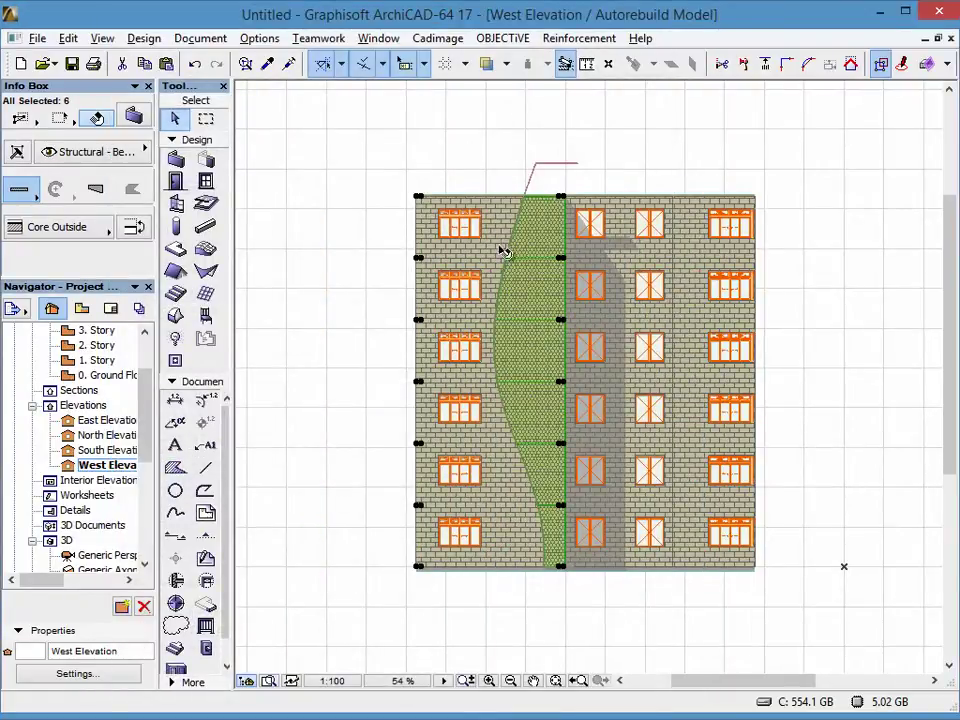
pyautogui.click(317, 189)
# Move the curved shell to the Hidden layer and deselect it.
pyautogui.scroll(5, 487, 253)
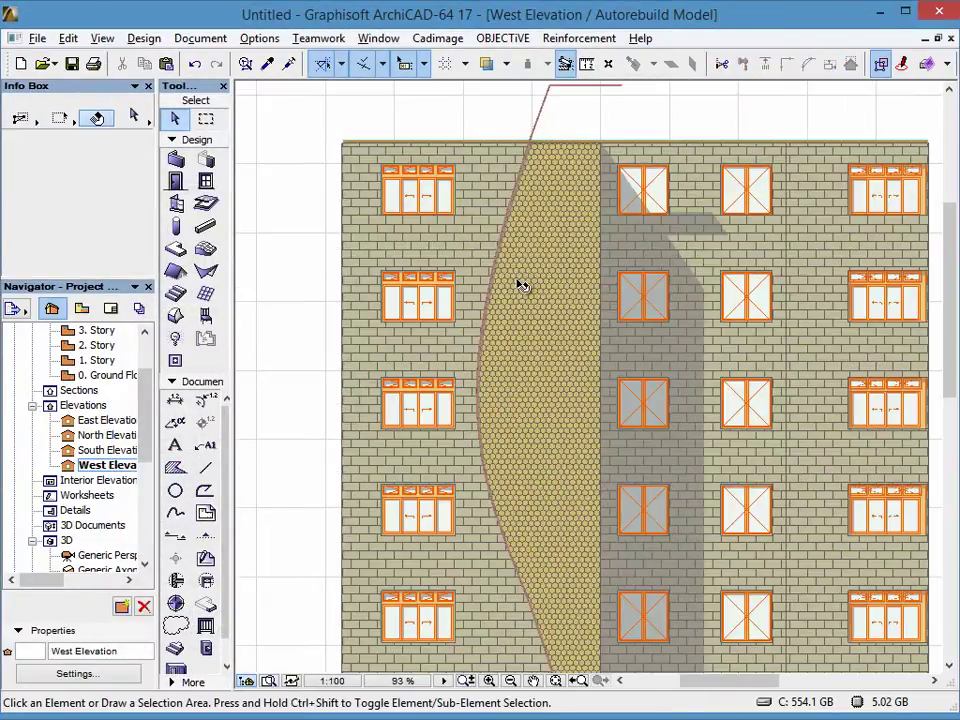
pyautogui.scroll(-5, 535, 271)
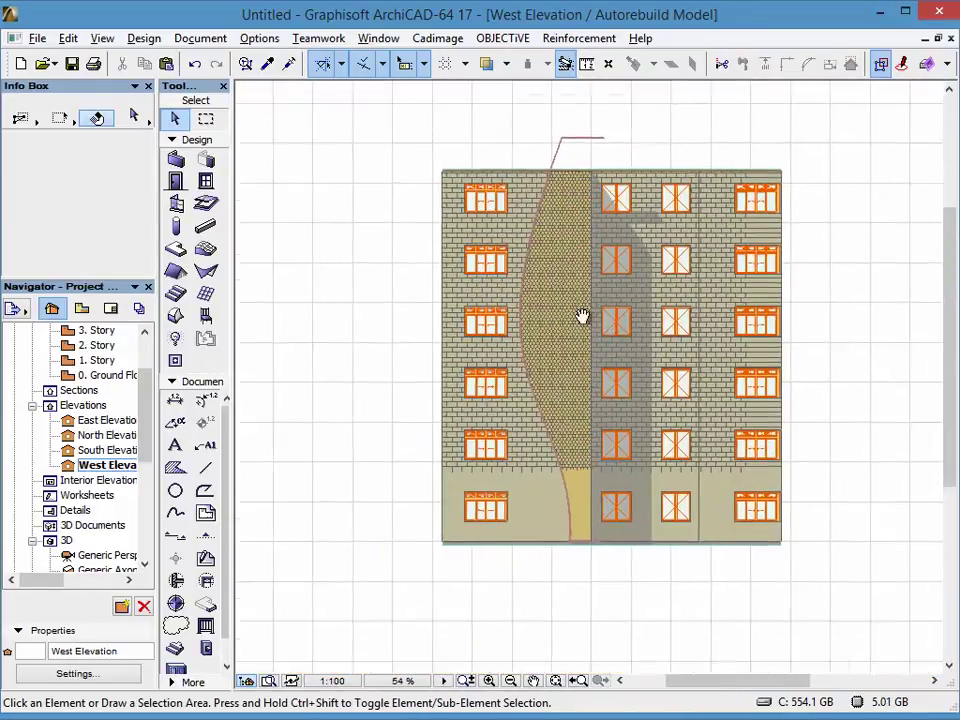
pyautogui.moveTo(582, 316); pyautogui.dragTo(528, 338, button='middle')
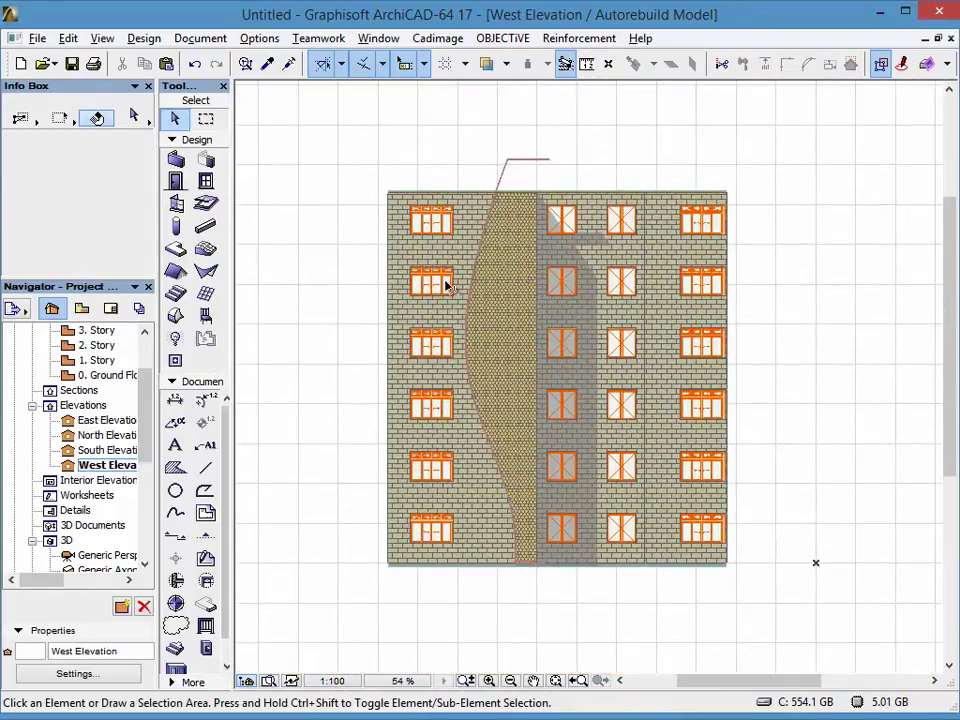
pyautogui.click(519, 166)
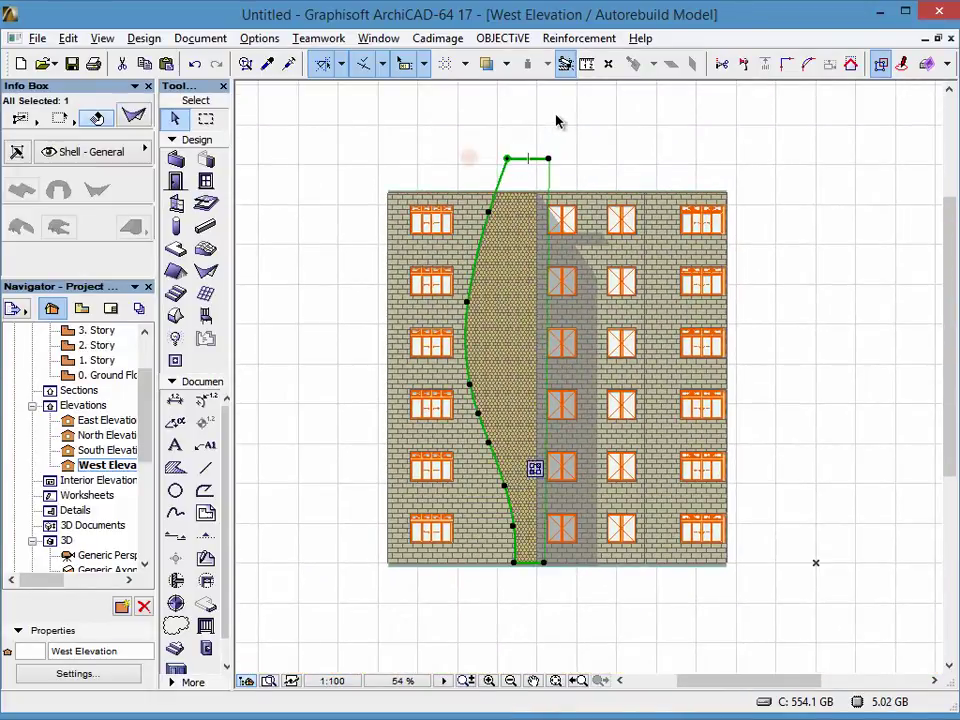
pyautogui.rightClick(557, 118)
pyautogui.click(443, 178)
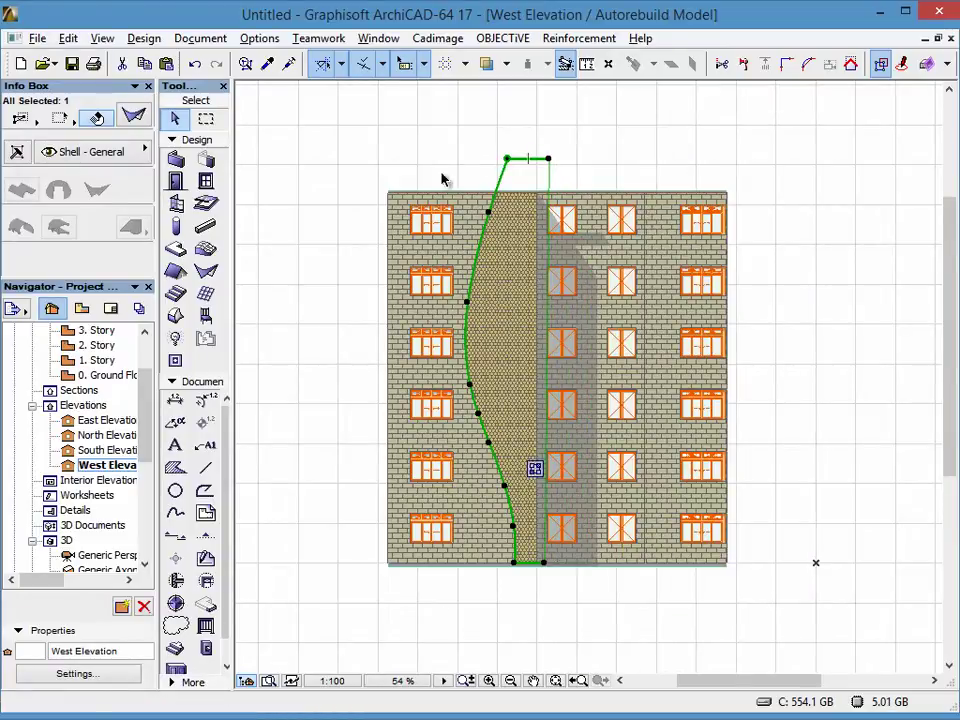
pyautogui.scroll(-3, 86, 214)
pyautogui.scroll(3, 86, 205)
pyautogui.click(63, 152)
pyautogui.click(265, 122)
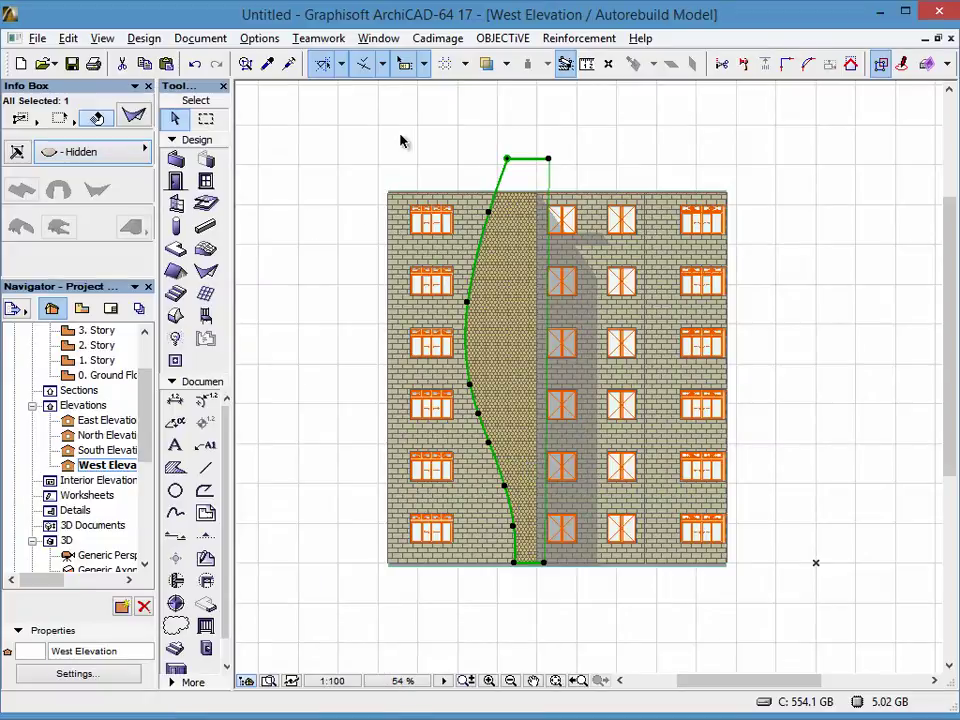
pyautogui.click(433, 156)
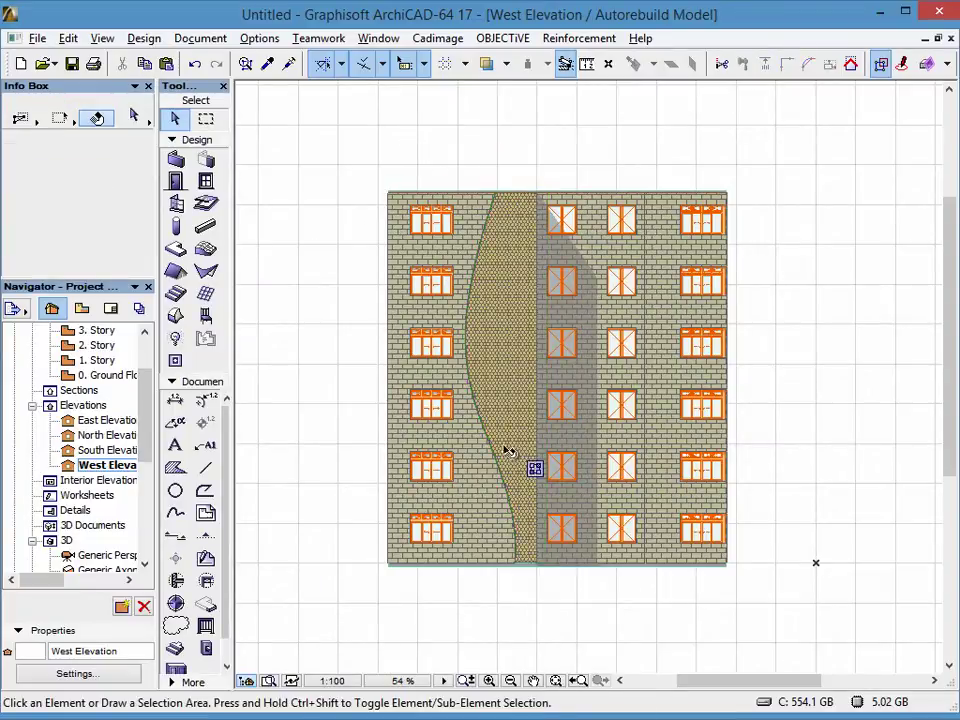
# Examine the joint between the two wall finishes along the curve on the west elevation, close up at the roof edge and overall.
pyautogui.moveTo(574, 167)
pyautogui.mouseDown()
pyautogui.moveTo(489, 146)
pyautogui.moveTo(493, 208)
pyautogui.mouseUp()
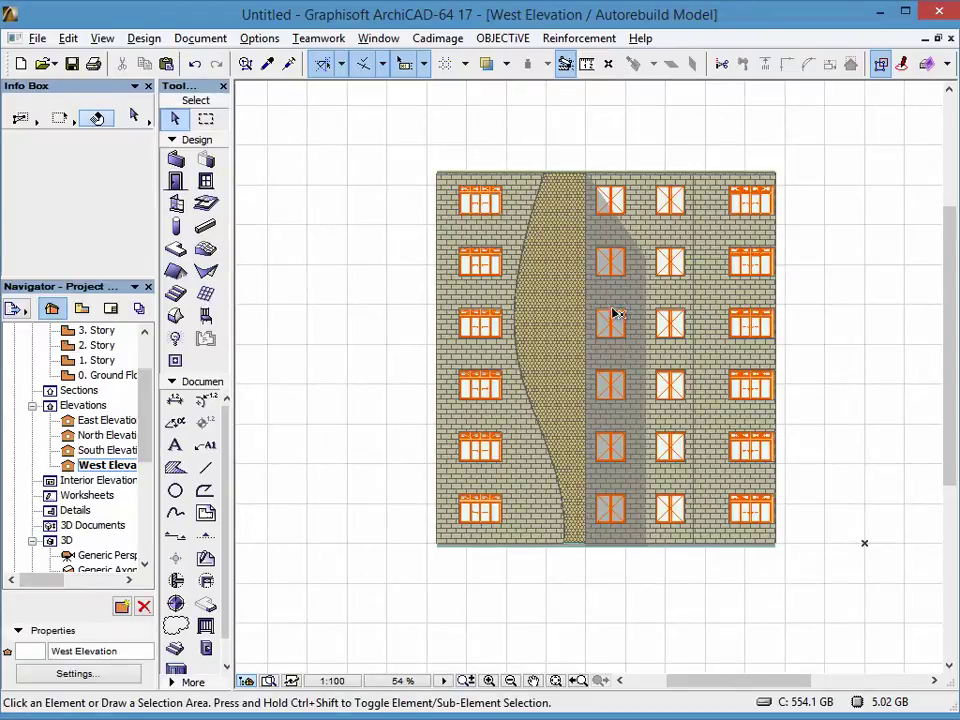
pyautogui.scroll(8, 541, 181)
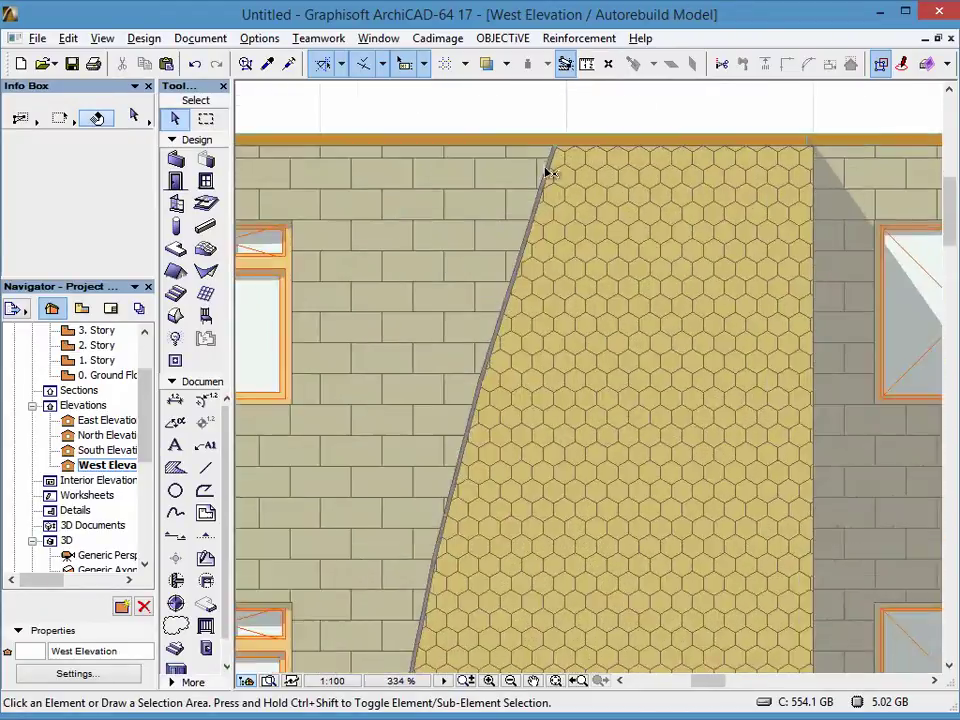
pyautogui.scroll(3, 593, 240)
pyautogui.scroll(1, 593, 253)
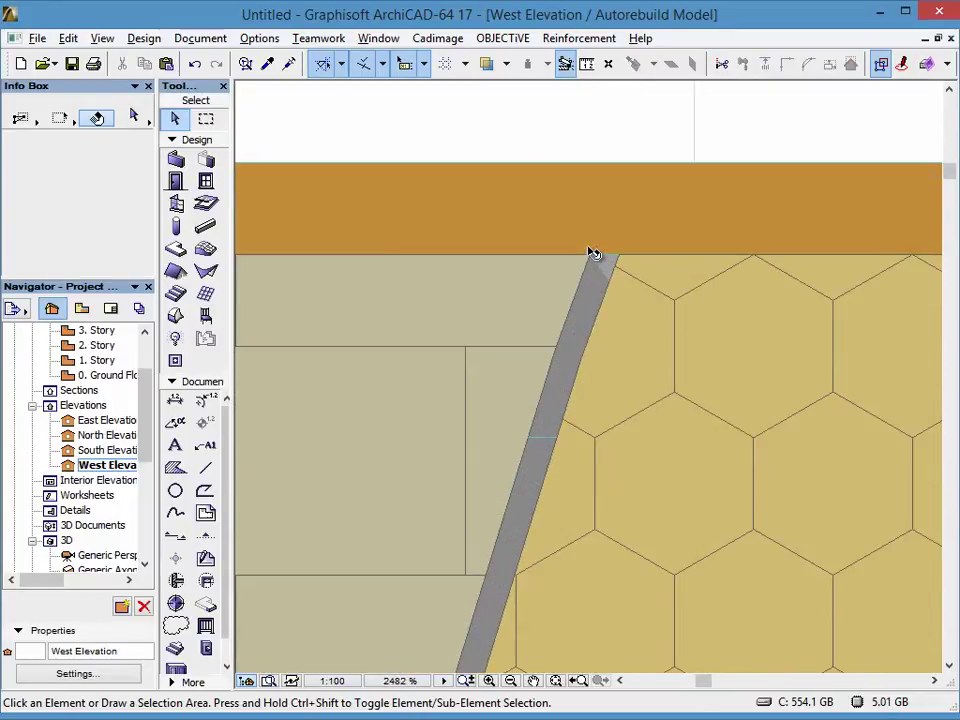
pyautogui.scroll(-8, 590, 262)
pyautogui.scroll(-3, 575, 340)
pyautogui.moveTo(557, 422); pyautogui.dragTo(527, 274, button='middle')
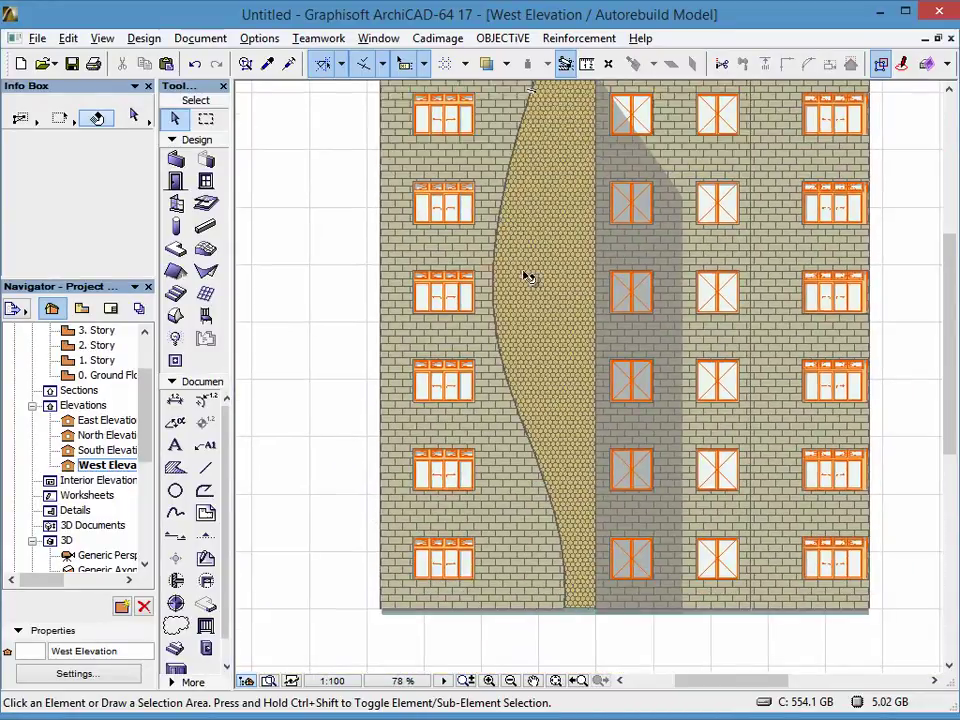
pyautogui.scroll(-1, 560, 330)
pyautogui.moveTo(566, 338); pyautogui.dragTo(559, 321, button='middle')
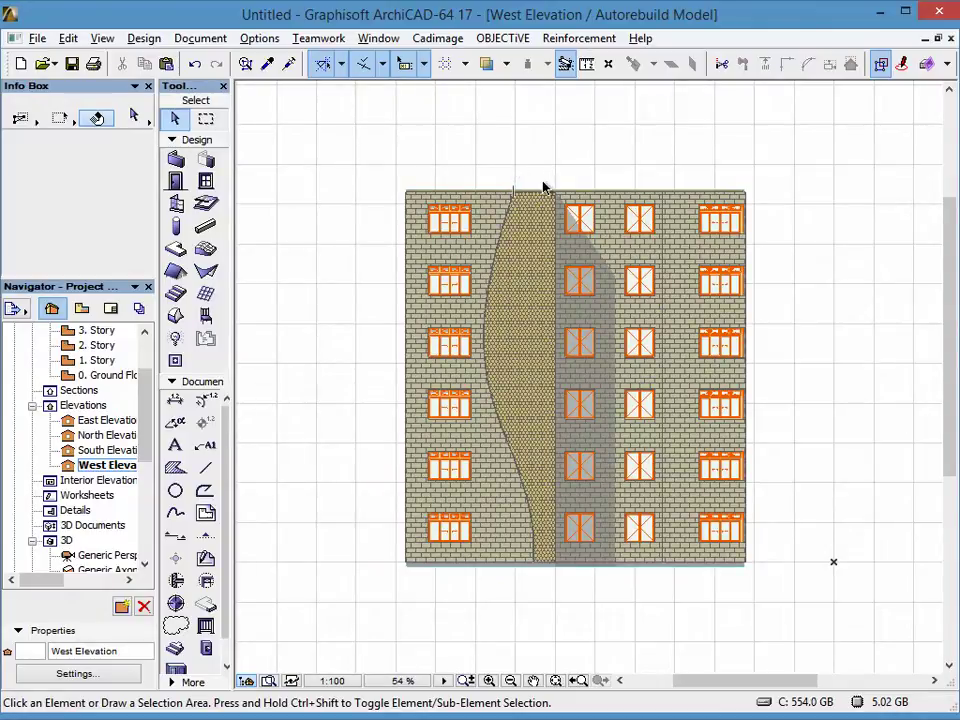
# Render the building in 3D perspective from a view facing the split facade, and close the rendered picture.
pyautogui.press('F3')
pyautogui.keyDown('shift'); pyautogui.moveTo(536, 214); pyautogui.dragTo(443, 237, button='middle'); pyautogui.keyUp('shift')
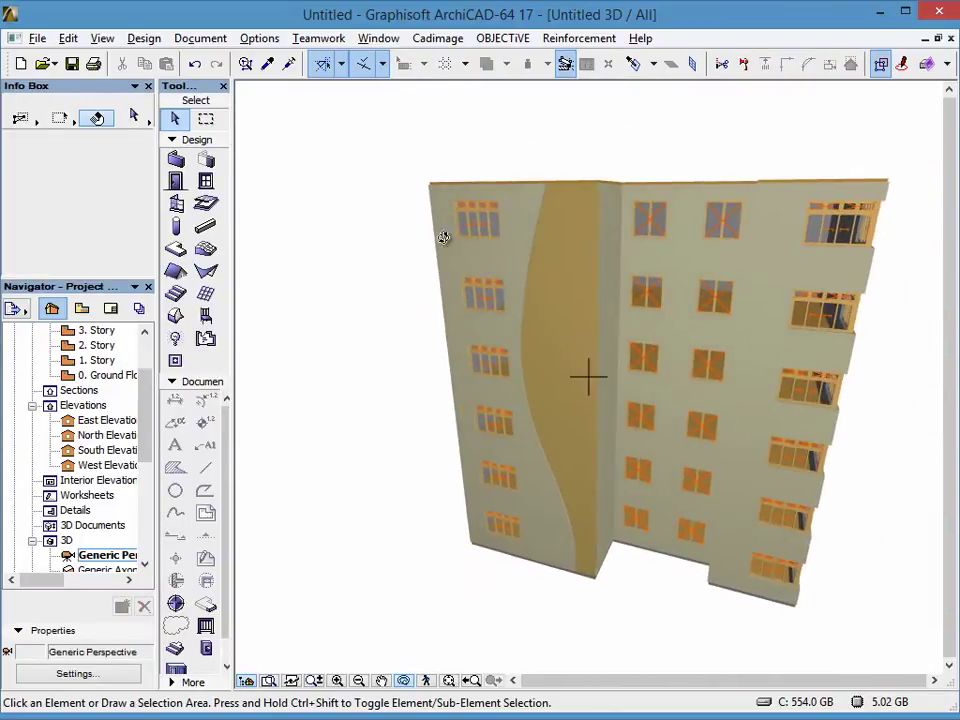
pyautogui.keyDown('shift'); pyautogui.moveTo(601, 294); pyautogui.dragTo(548, 279, button='middle'); pyautogui.keyUp('shift')
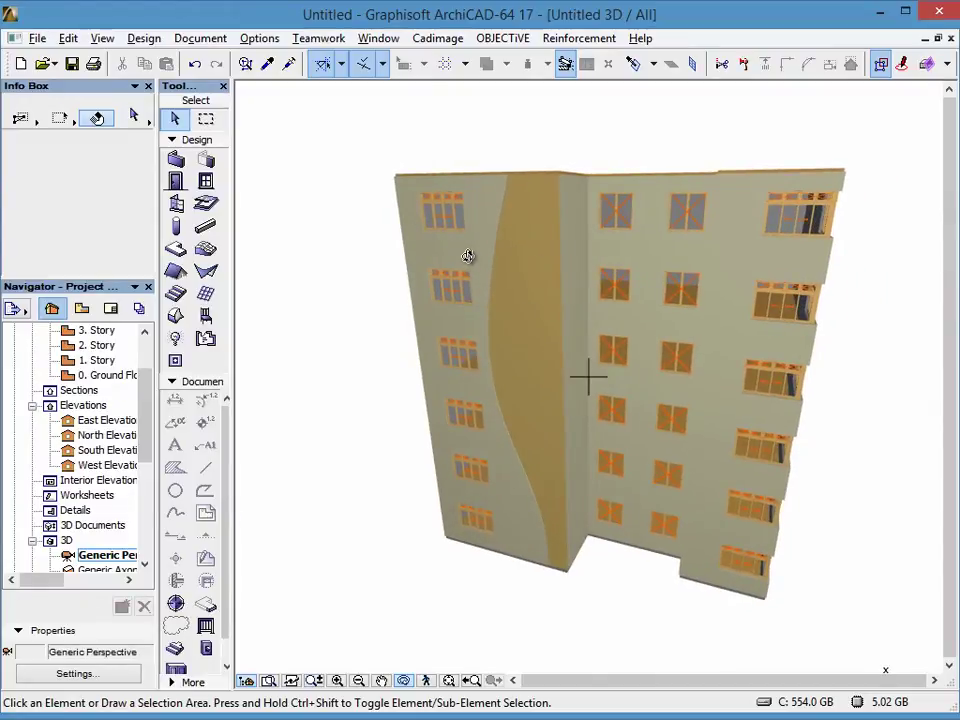
pyautogui.keyDown('shift'); pyautogui.moveTo(465, 251); pyautogui.dragTo(482, 279, button='middle'); pyautogui.keyUp('shift')
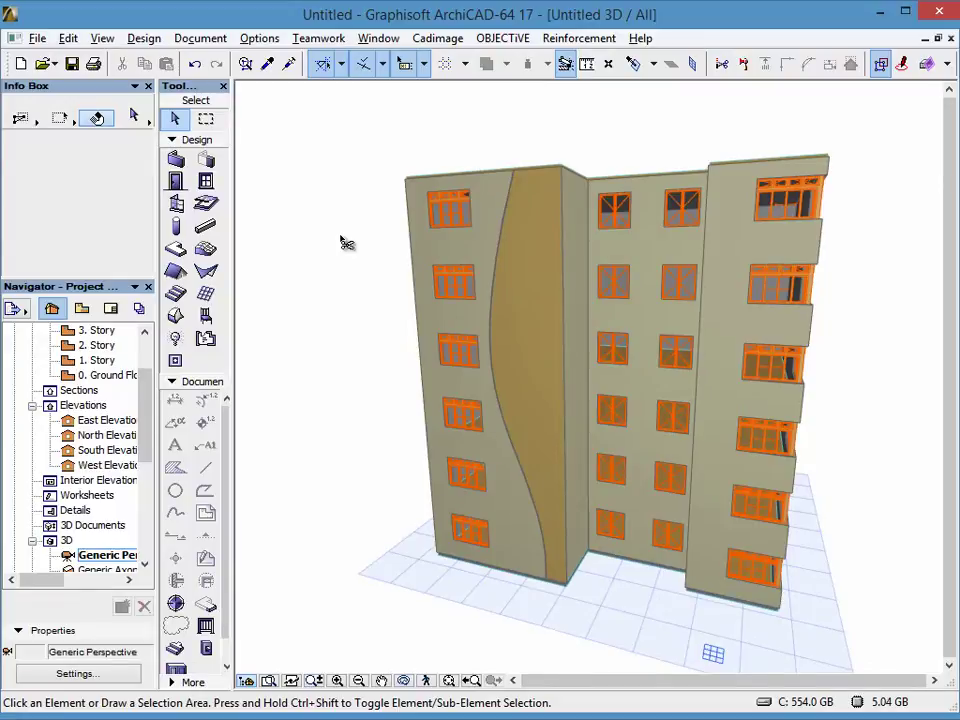
pyautogui.press('F6')
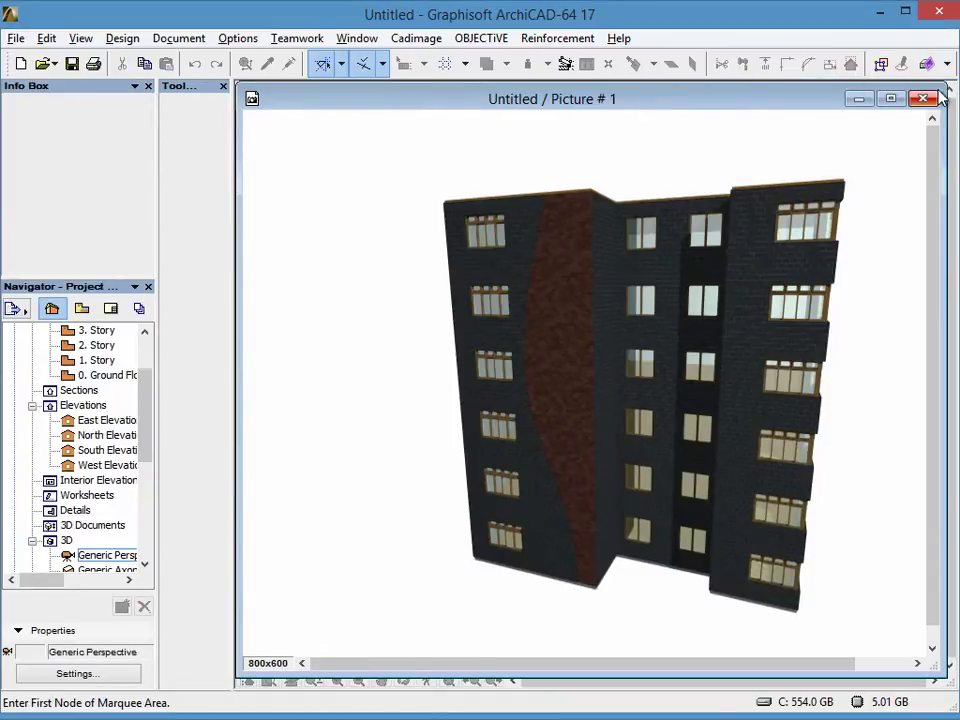
pyautogui.click(922, 100)
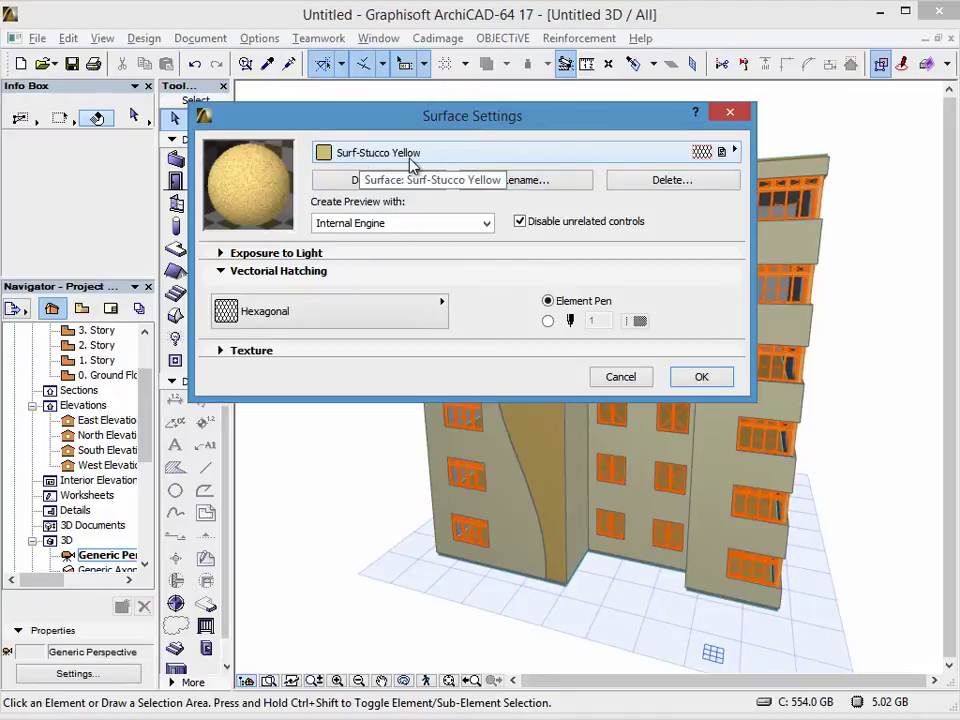
# Set the vectorial hatching of the Surf-Stucco Yellow surface to Stone Mosaic Paving.
pyautogui.click(285, 316)
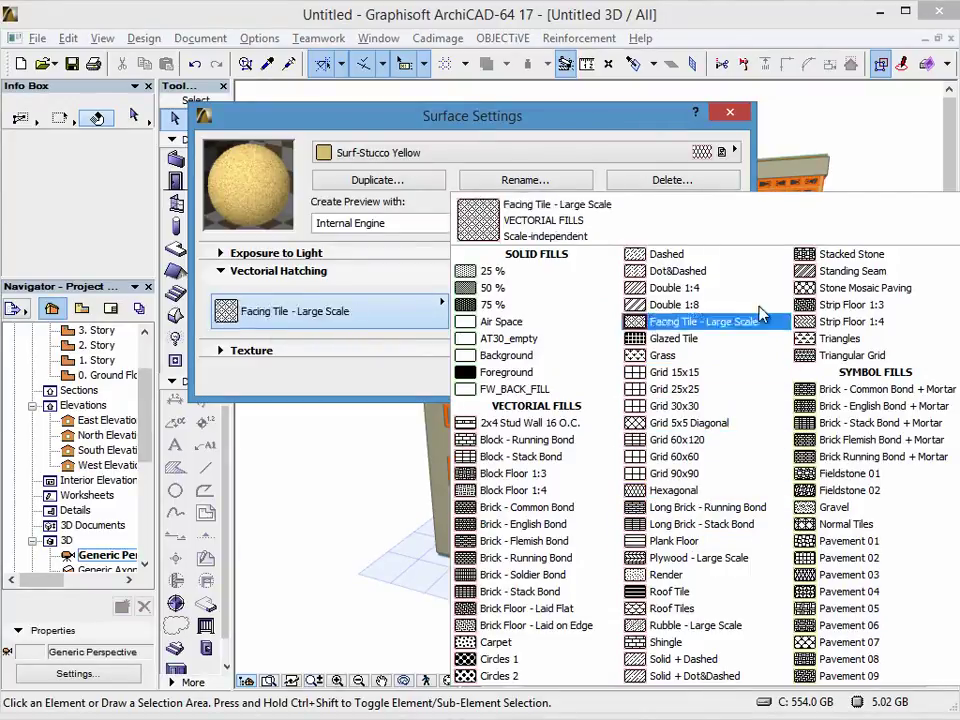
pyautogui.click(850, 288)
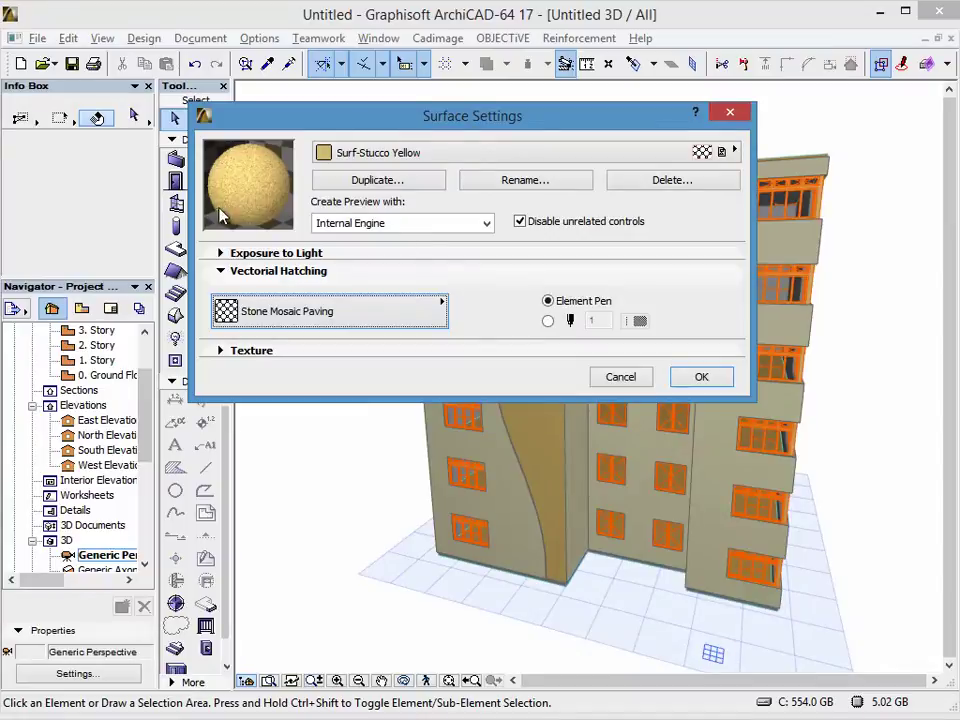
pyautogui.click(679, 381)
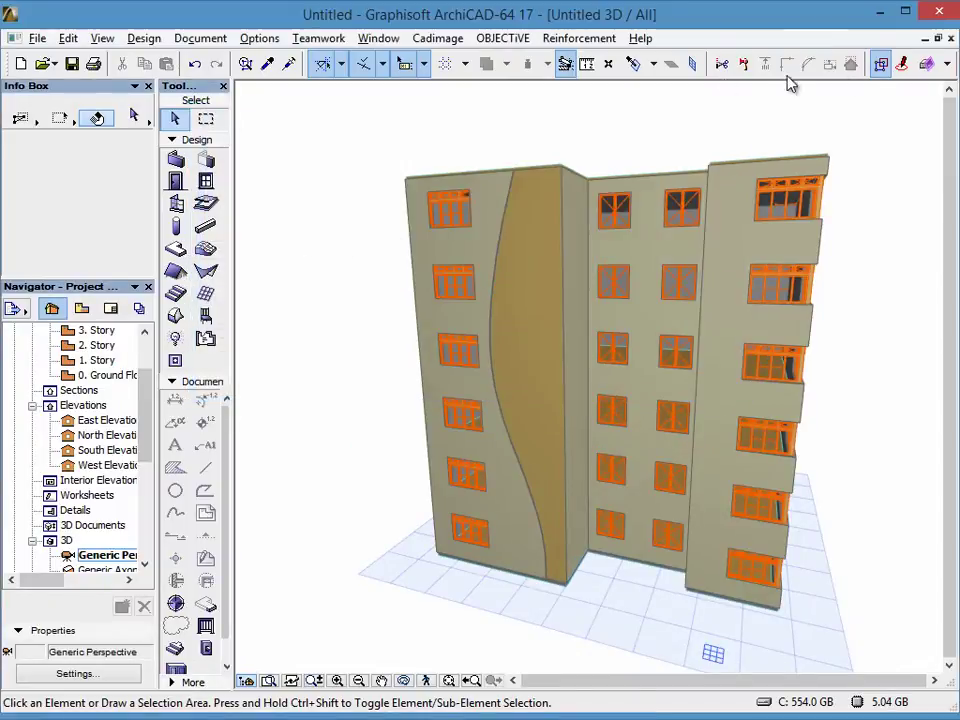
# Examine the wall hatching on the west elevation, close up along the curve and overall, and return to the 3D perspective.
pyautogui.doubleClick(90, 470)
pyautogui.scroll(5, 555, 253)
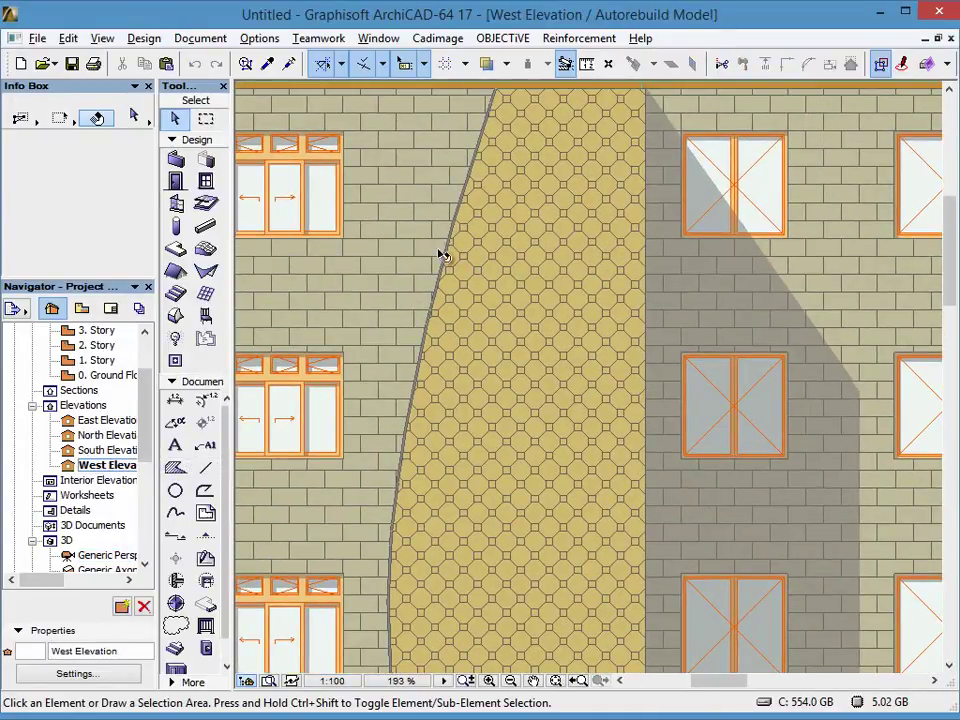
pyautogui.scroll(-4, 565, 270)
pyautogui.scroll(-1, 563, 290)
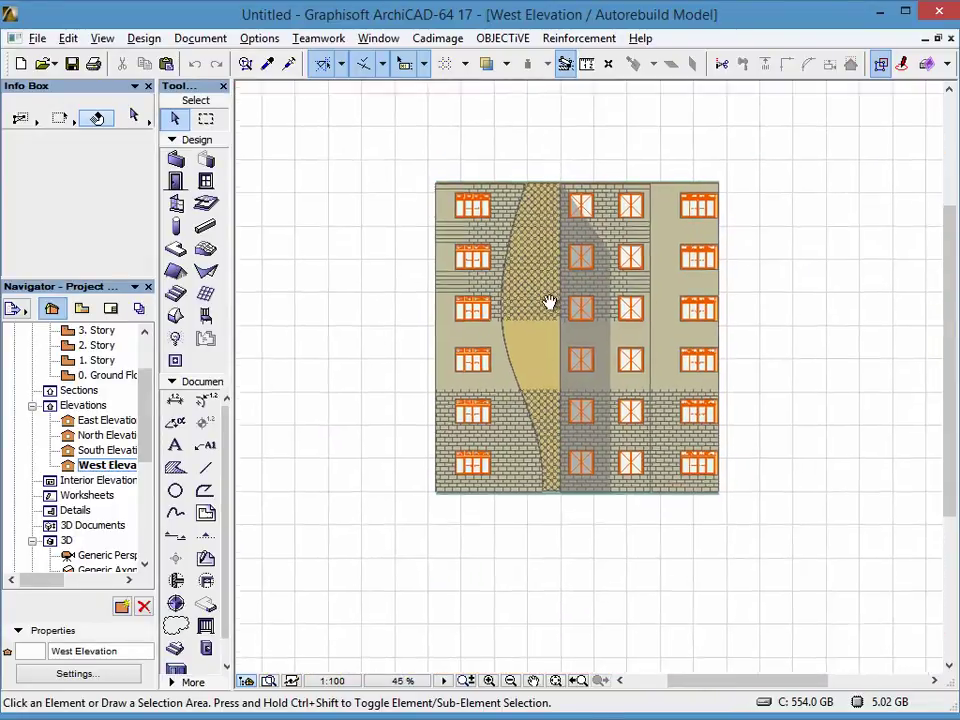
pyautogui.press('F3')
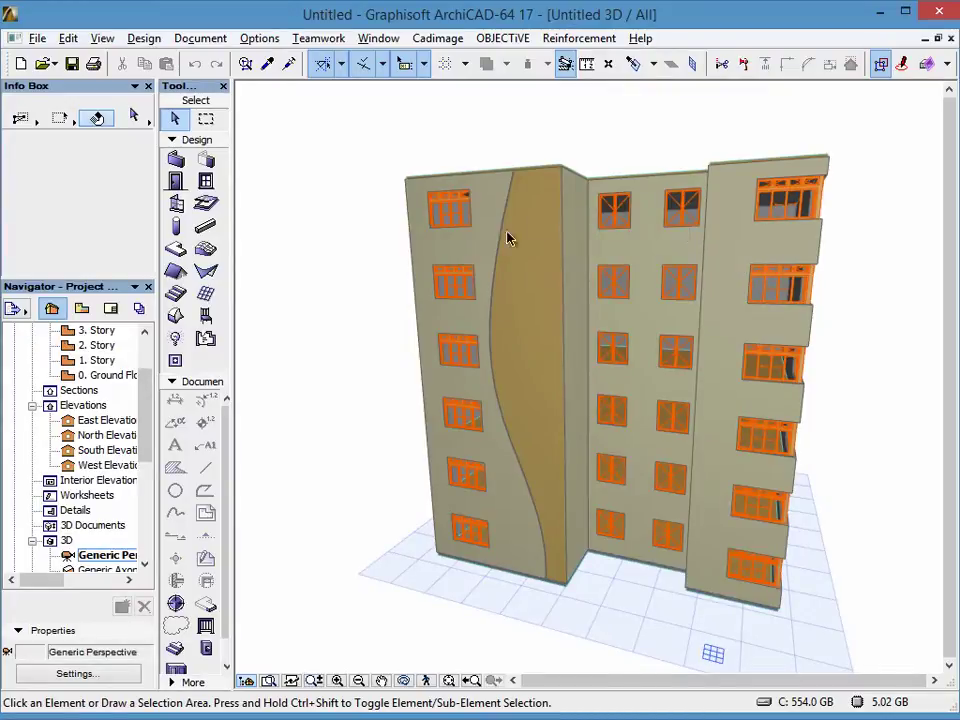
# Set the Surf-Stucco Yellow preview to LightWorks Rendering Engine and open its archives for loading shader settings.
pyautogui.keyDown('alt'); pyautogui.click(355, 252); pyautogui.keyUp('alt')
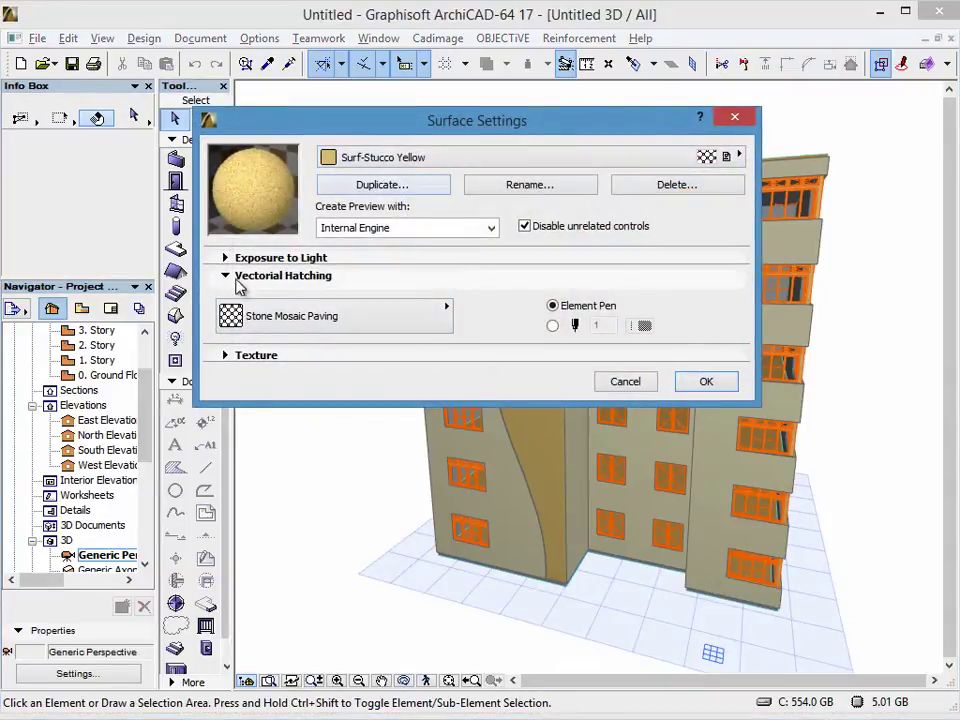
pyautogui.click(300, 280)
pyautogui.click(447, 230)
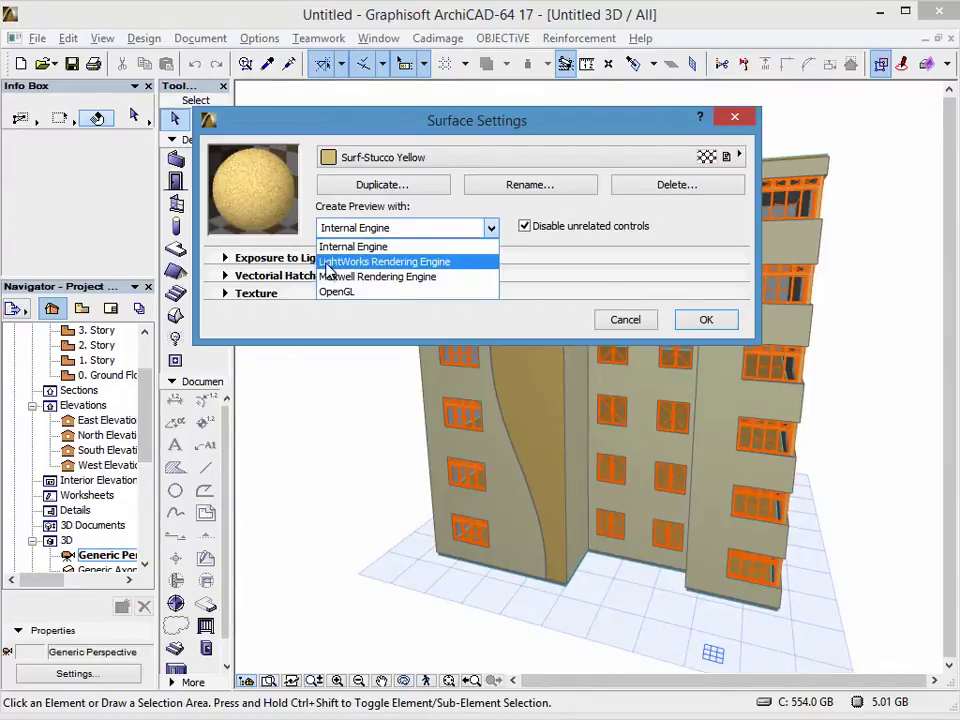
pyautogui.click(378, 262)
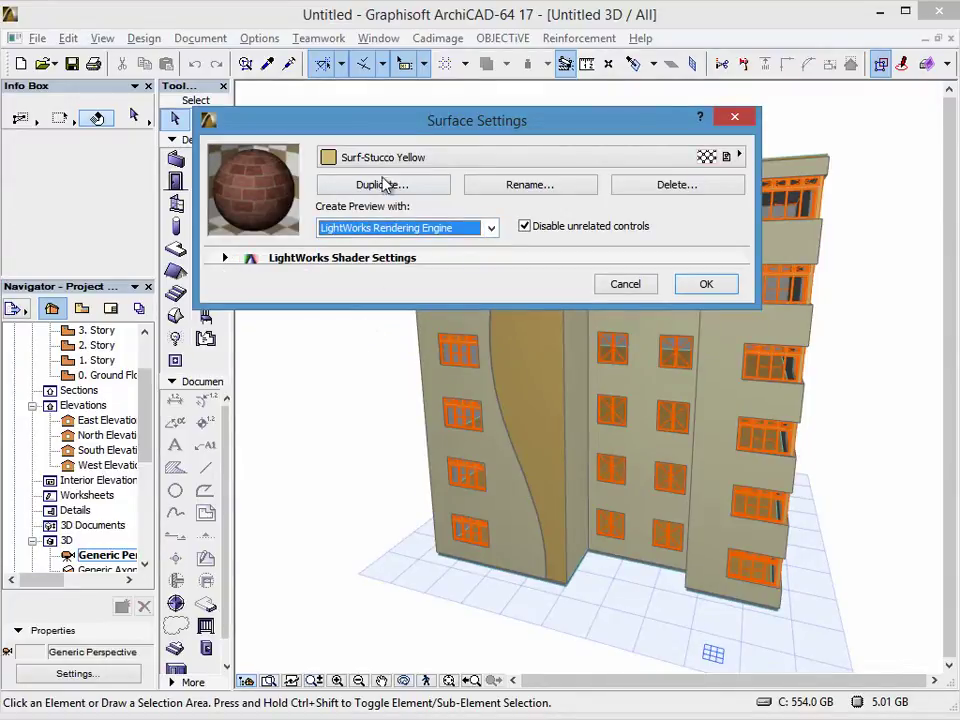
pyautogui.click(345, 261)
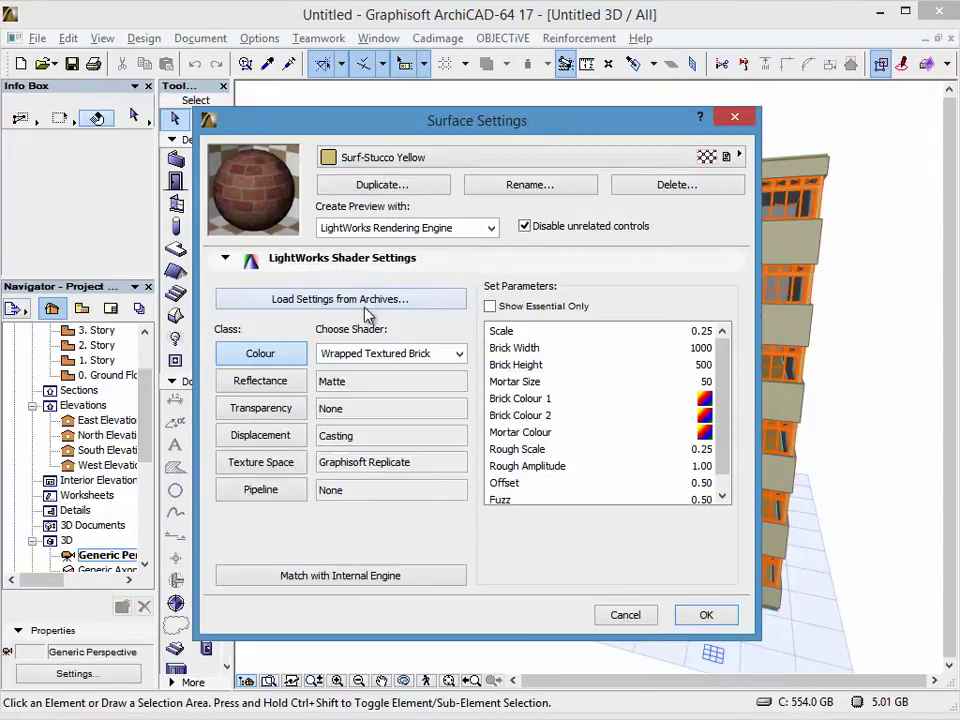
pyautogui.click(249, 302)
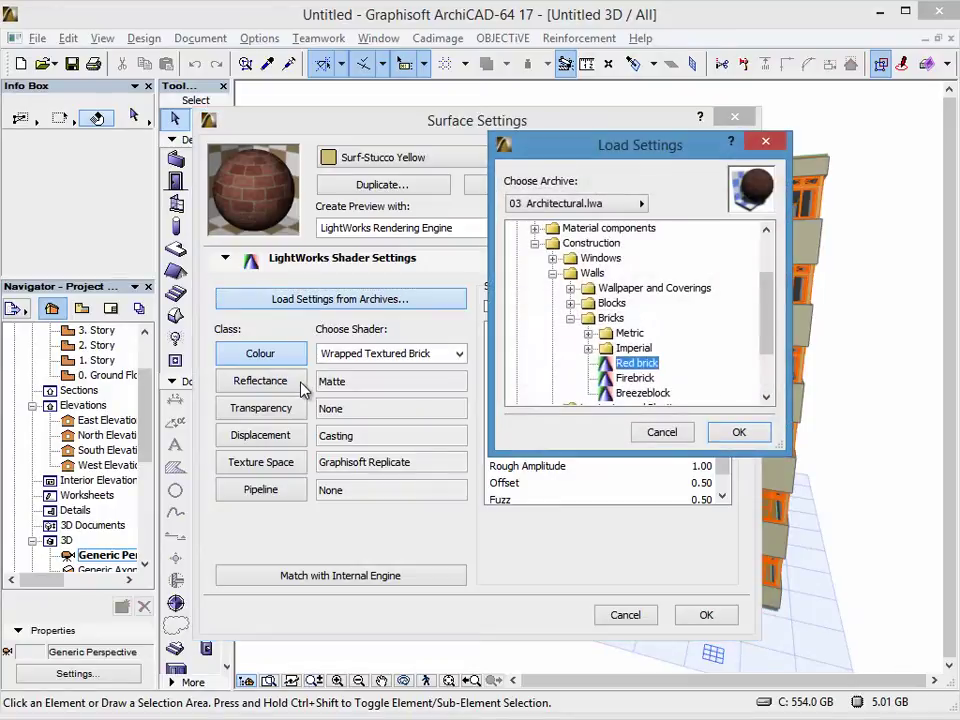
pyautogui.moveTo(605, 160); pyautogui.dragTo(321, 118)
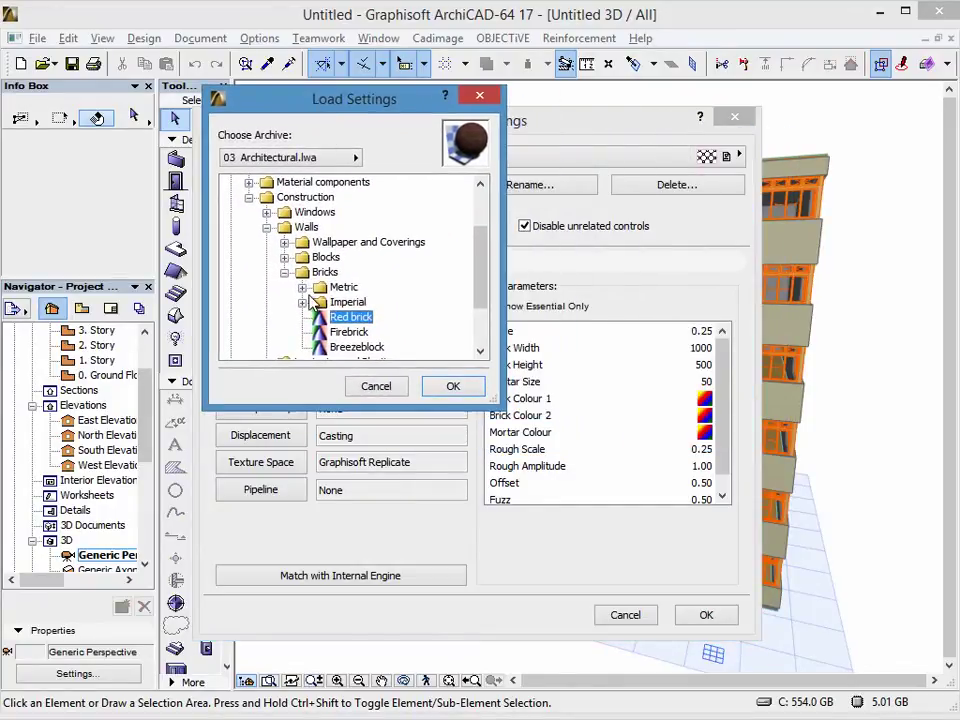
# Try the 04 Industrial.lwa shader archive and switch back to 03 Architectural.lwa.
pyautogui.click(248, 197)
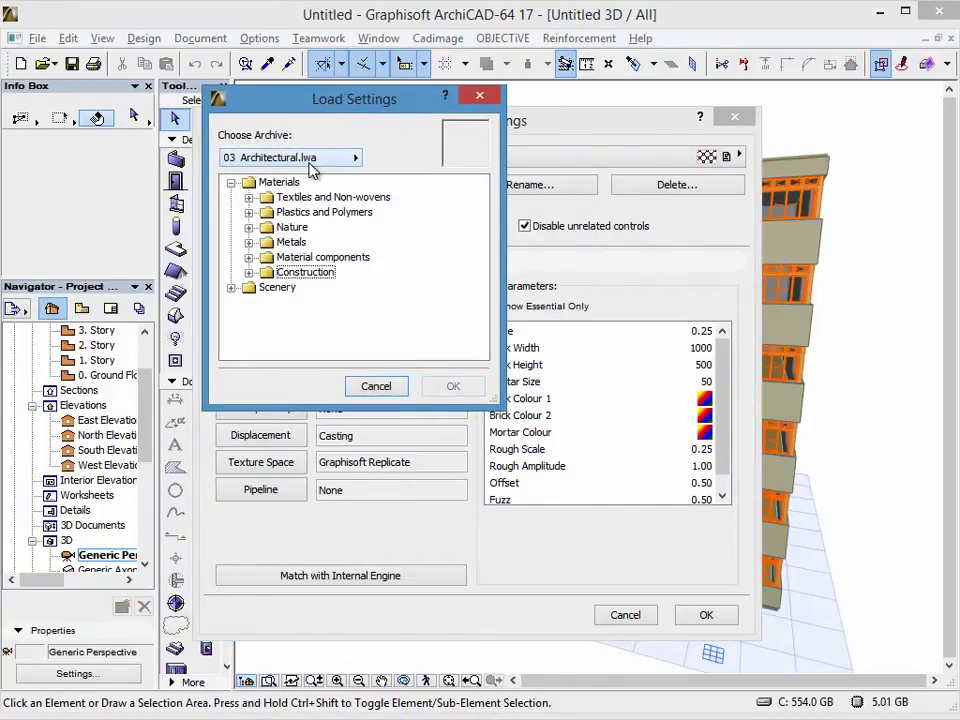
pyautogui.click(285, 157)
pyautogui.press('Down')
pyautogui.press('Down')
pyautogui.press('Down')
pyautogui.press('Down')
pyautogui.press('Up')
pyautogui.press('Up')
pyautogui.press('Up')
pyautogui.press('Up')
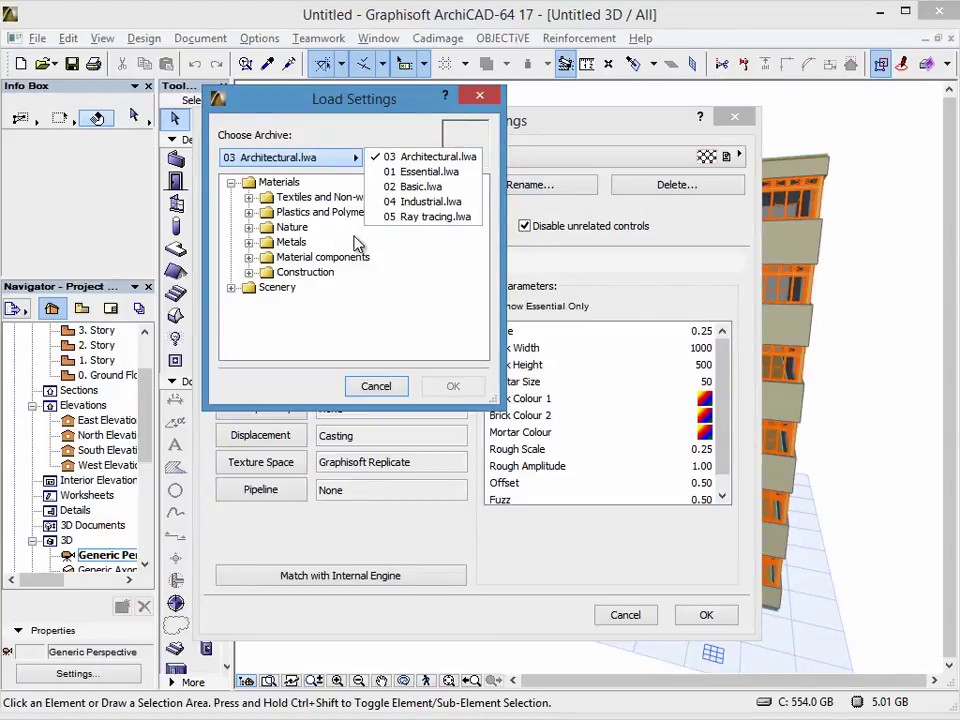
pyautogui.click(430, 201)
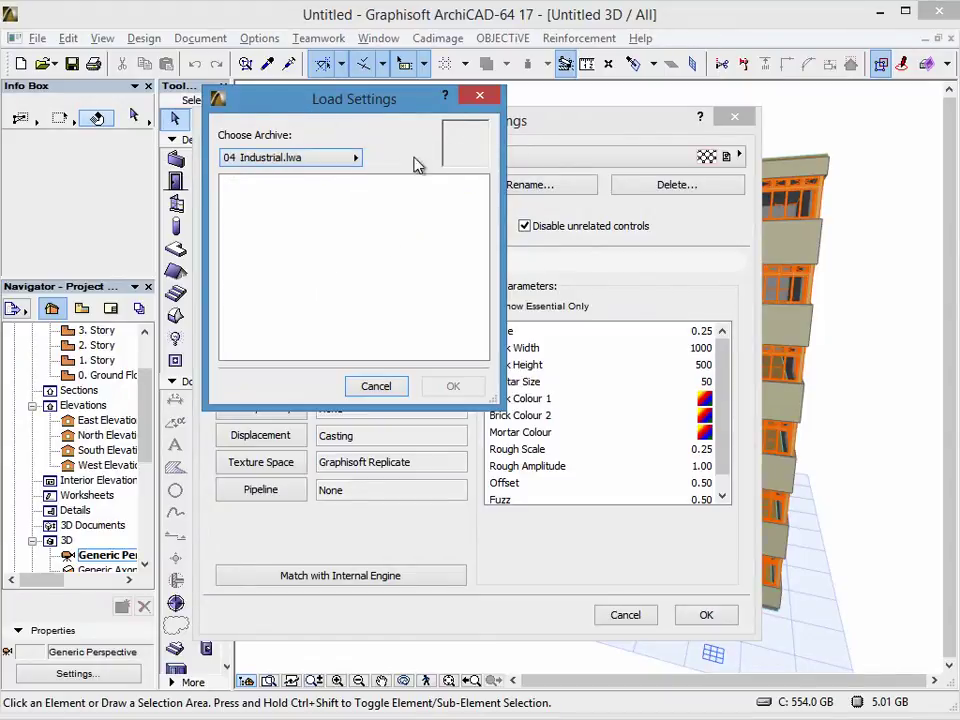
pyautogui.moveTo(340, 112); pyautogui.dragTo(437, 116)
pyautogui.click(451, 162)
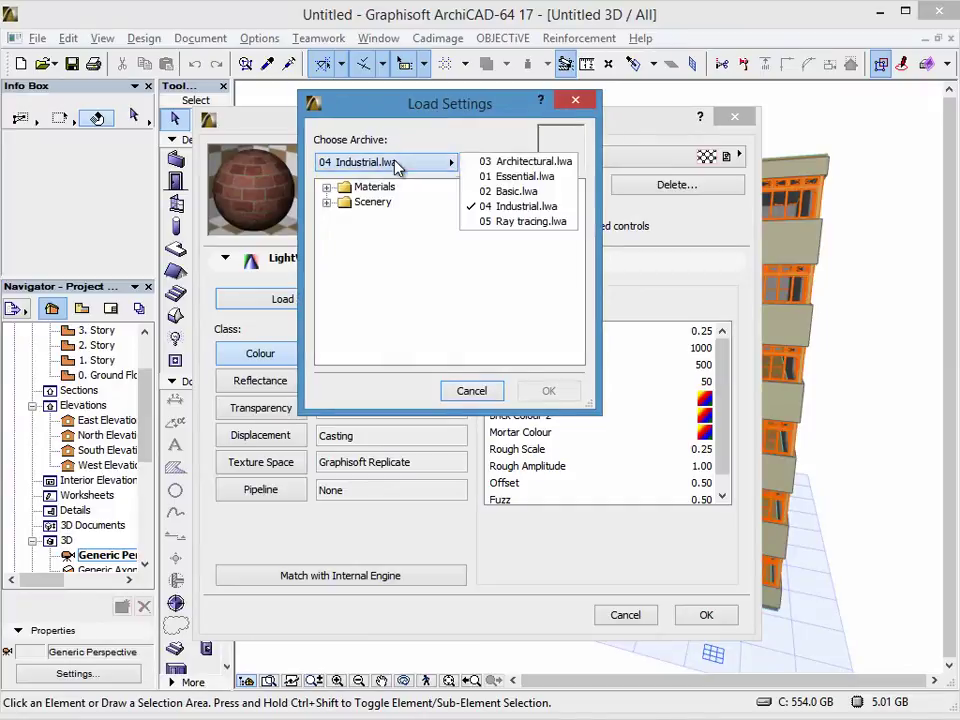
pyautogui.press('Up')
pyautogui.press('Up')
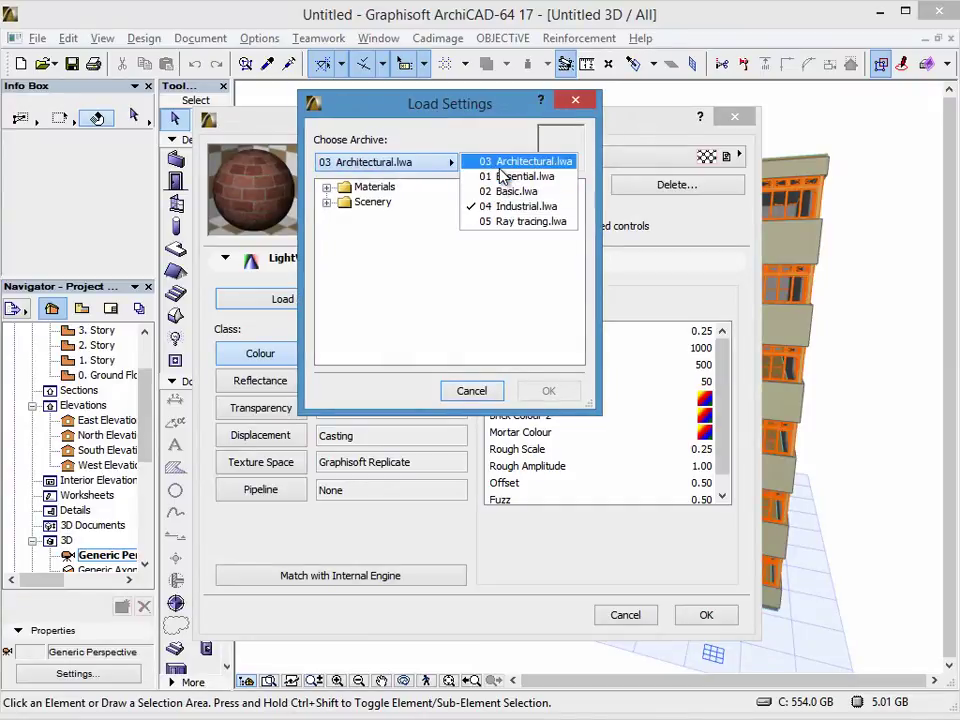
pyautogui.click(497, 163)
# Load the Firebrick shader from the Construction, Walls, Bricks materials for Surf-Stucco Yellow and apply the surface settings.
pyautogui.click(327, 188)
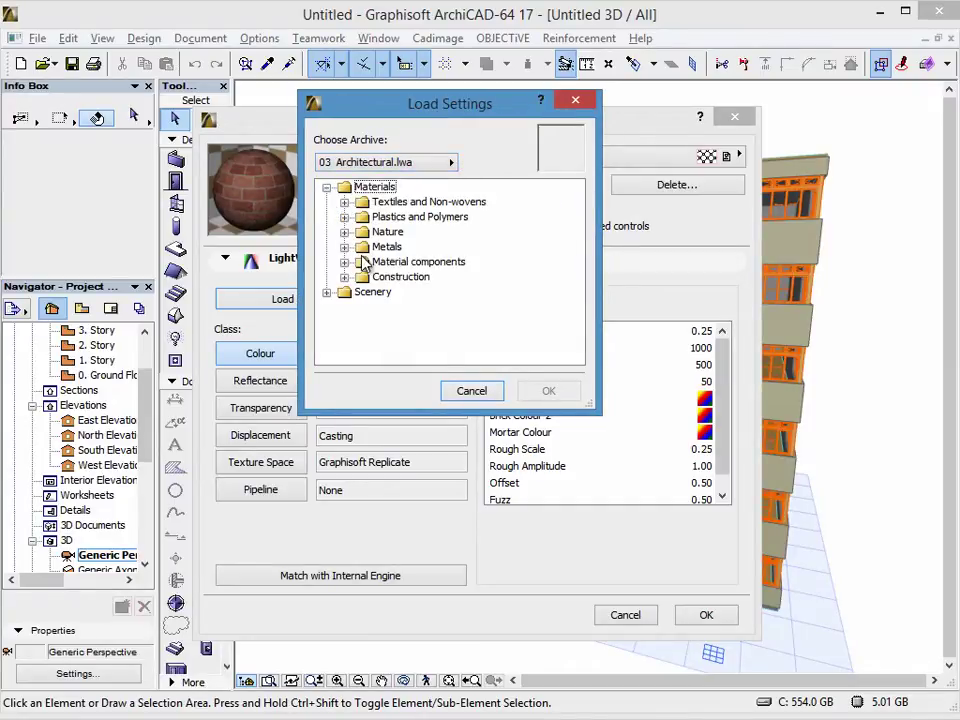
pyautogui.click(360, 279)
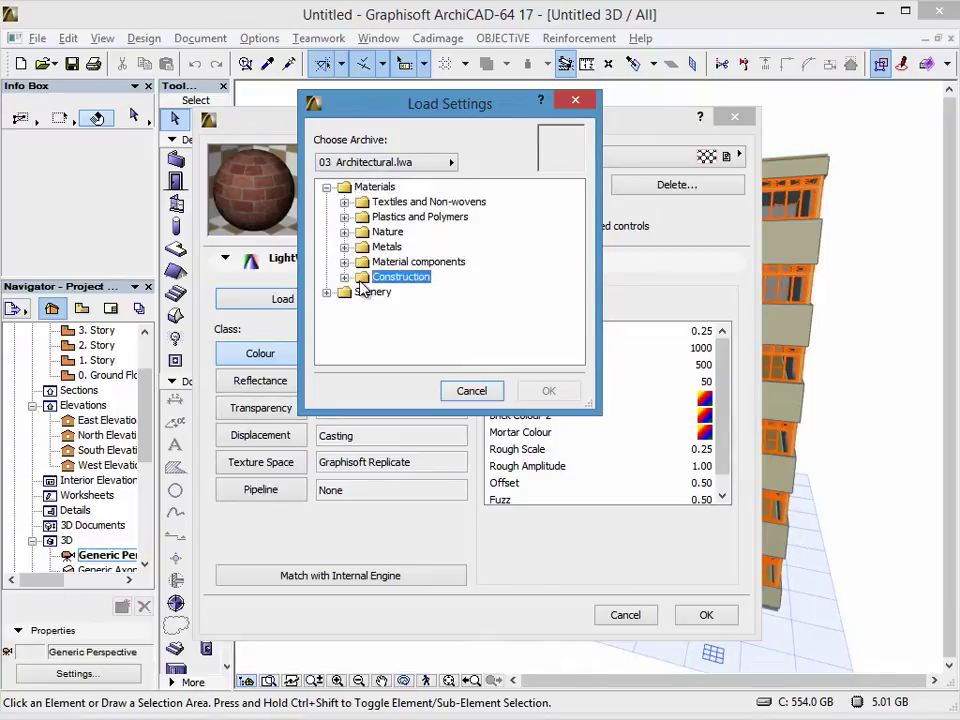
pyautogui.click(344, 278)
pyautogui.click(362, 292)
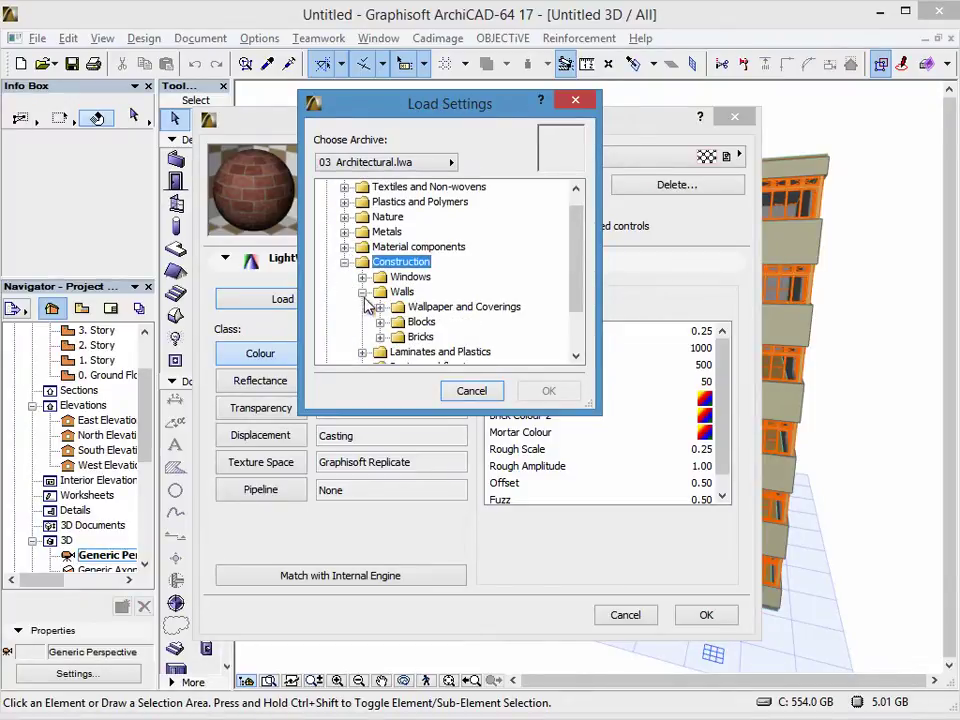
pyautogui.click(381, 337)
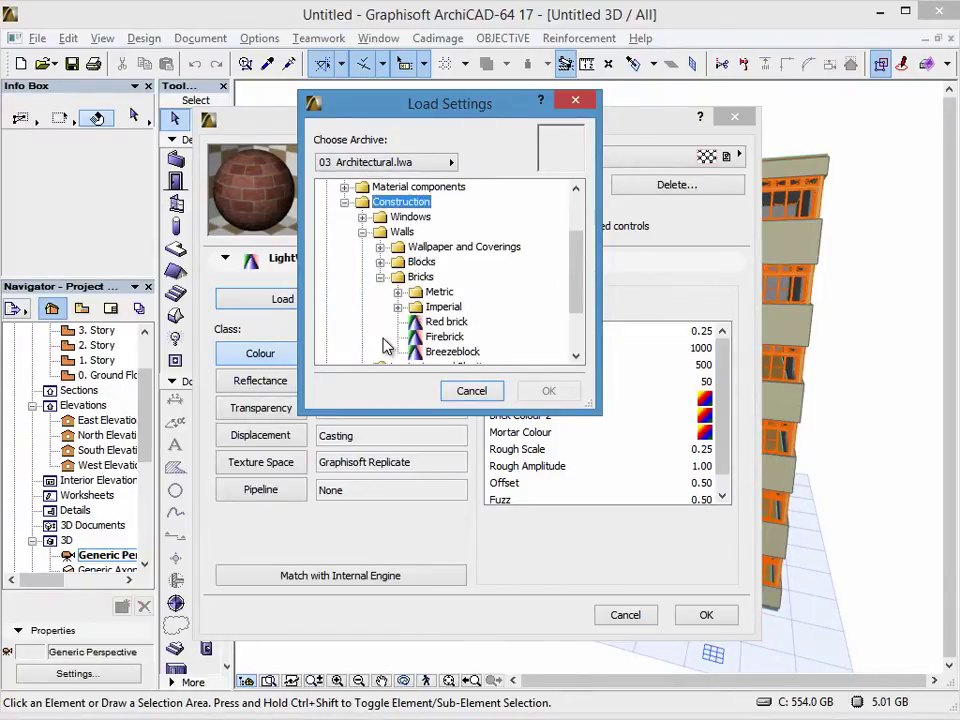
pyautogui.click(432, 322)
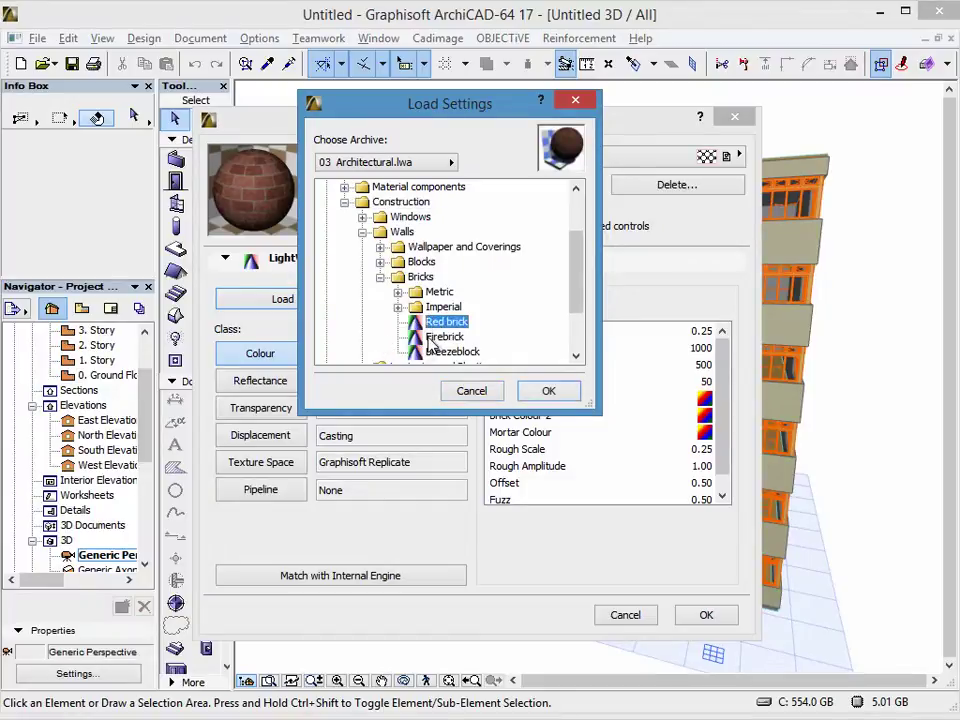
pyautogui.click(440, 337)
pyautogui.moveTo(585, 404); pyautogui.dragTo(681, 600)
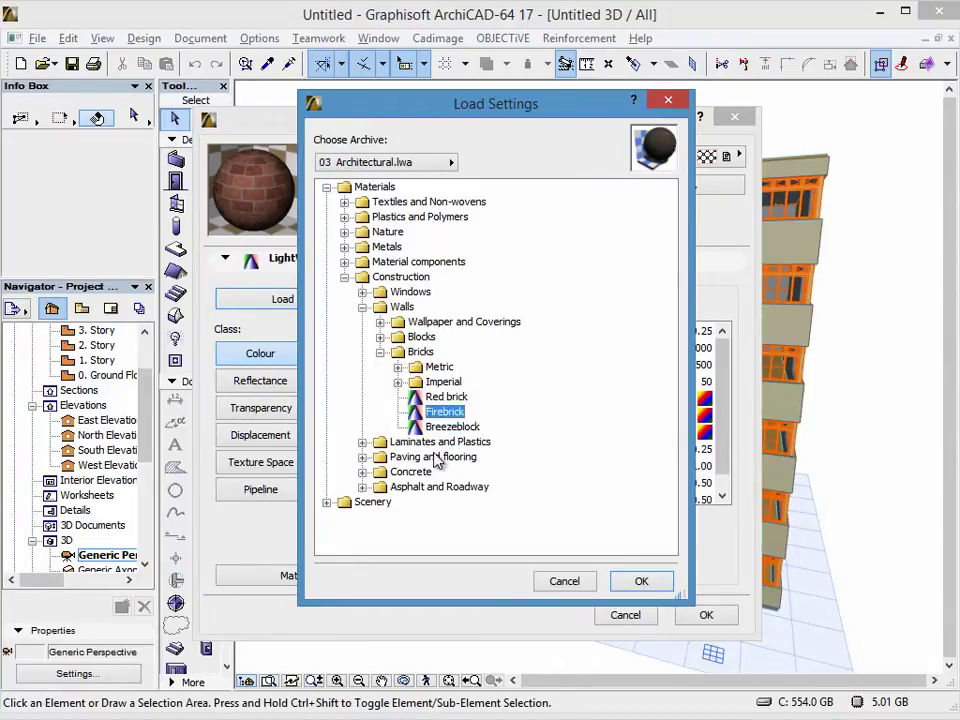
pyautogui.click(638, 582)
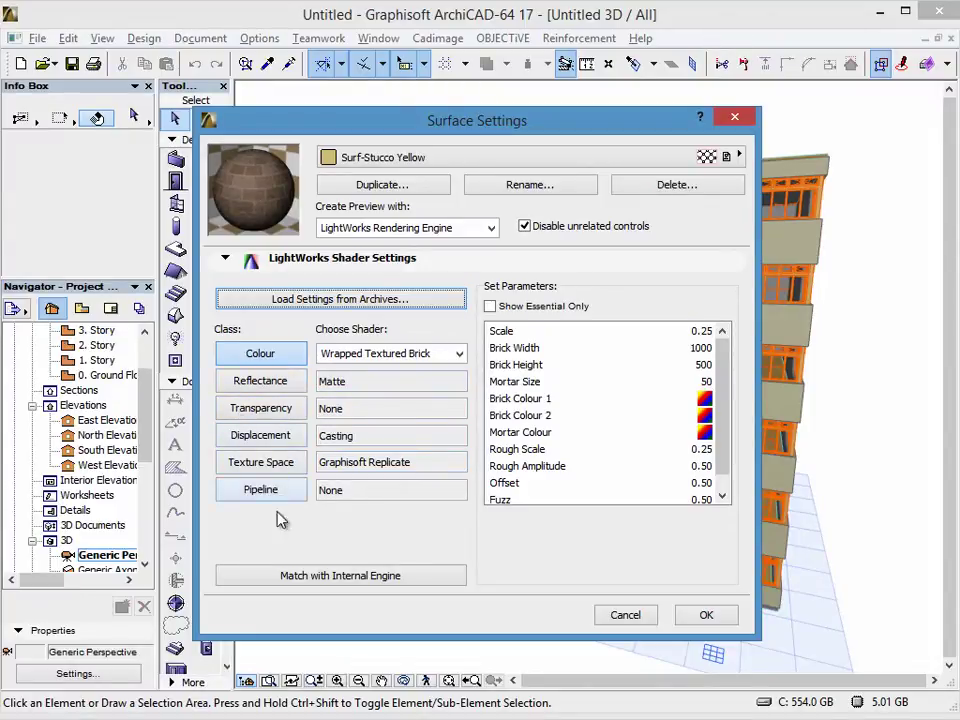
pyautogui.click(705, 616)
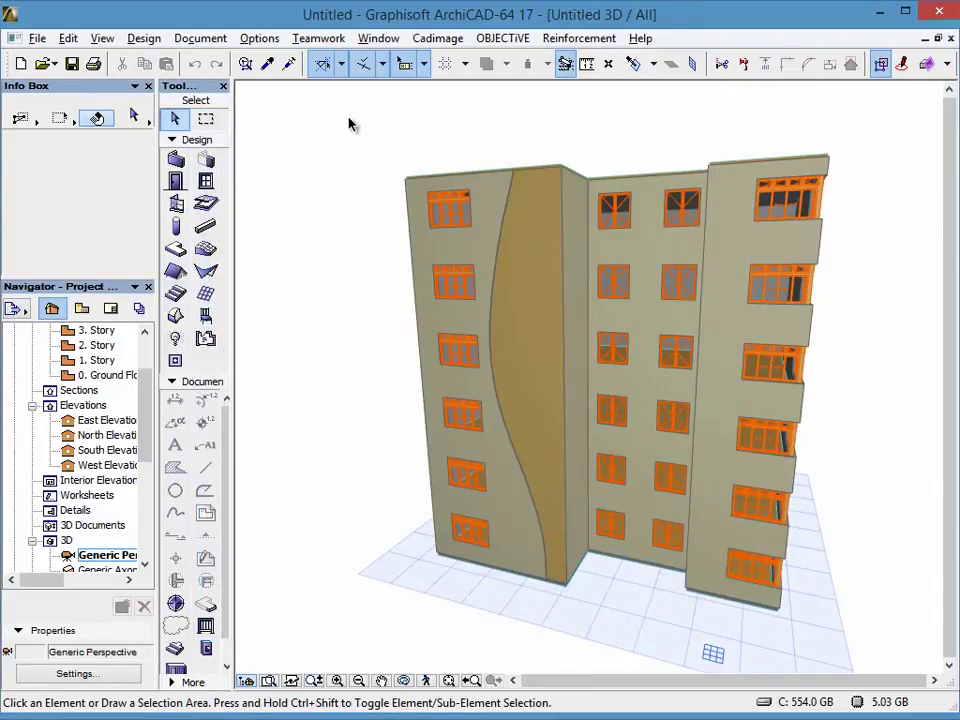
# Render the building in 3D perspective, close the picture, and examine the full west elevation's hatching.
pyautogui.hotkey('alt', 'shift', 'r')
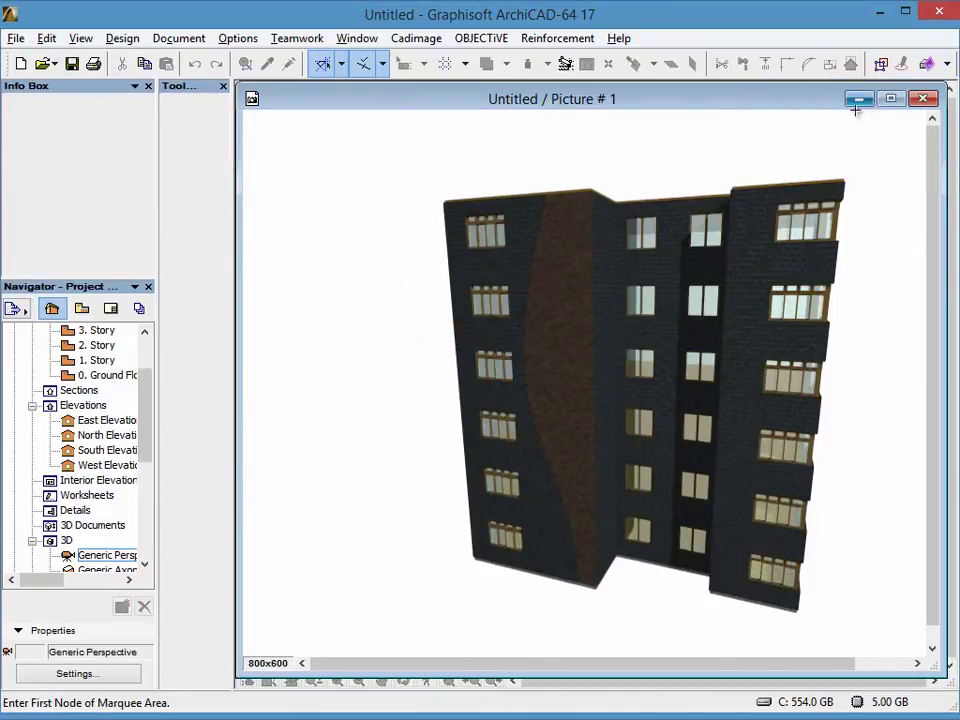
pyautogui.click(922, 98)
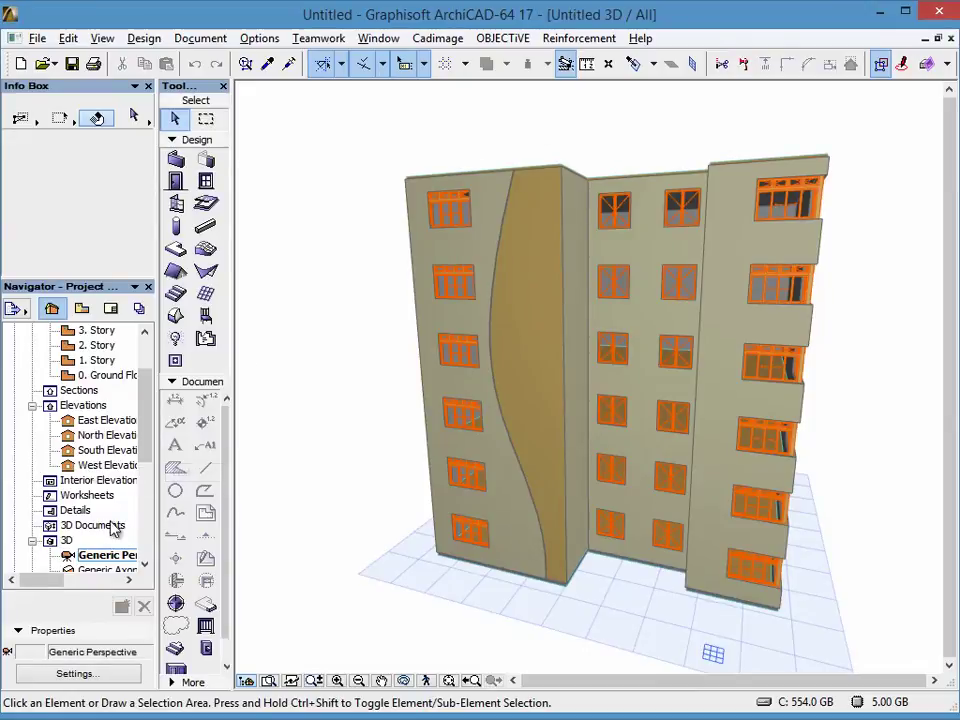
pyautogui.click(92, 466)
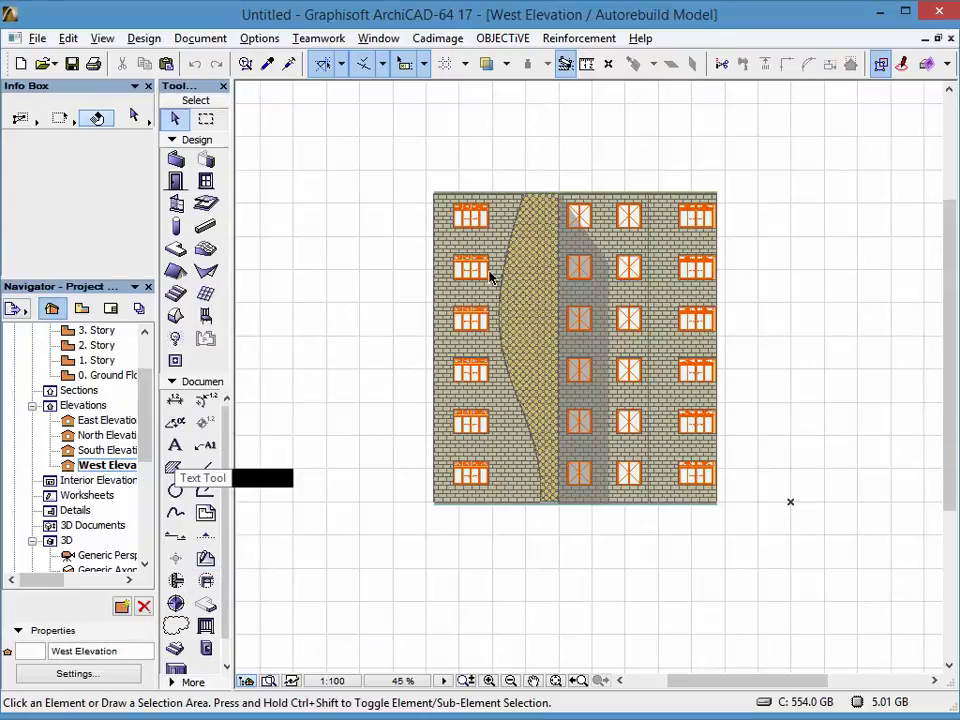
pyautogui.scroll(3, 574, 214)
pyautogui.scroll(-3, 508, 250)
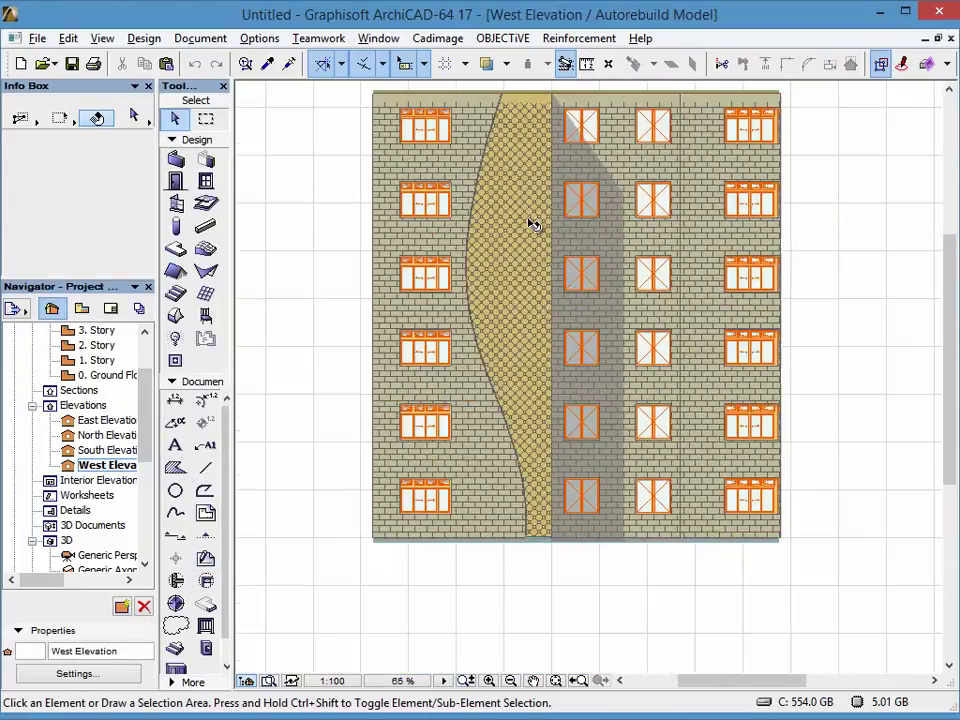
pyautogui.moveTo(533, 224); pyautogui.dragTo(529, 285, button='middle')
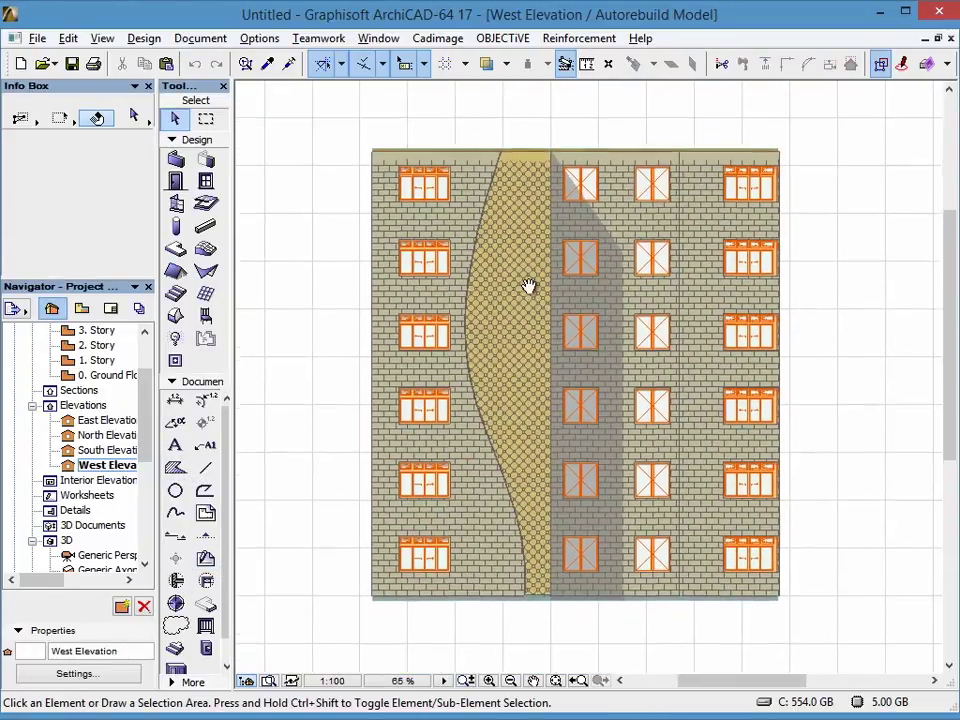
# Open the West Elevation's settings and look through the choices for showing story levels.
pyautogui.rightClick(85, 477)
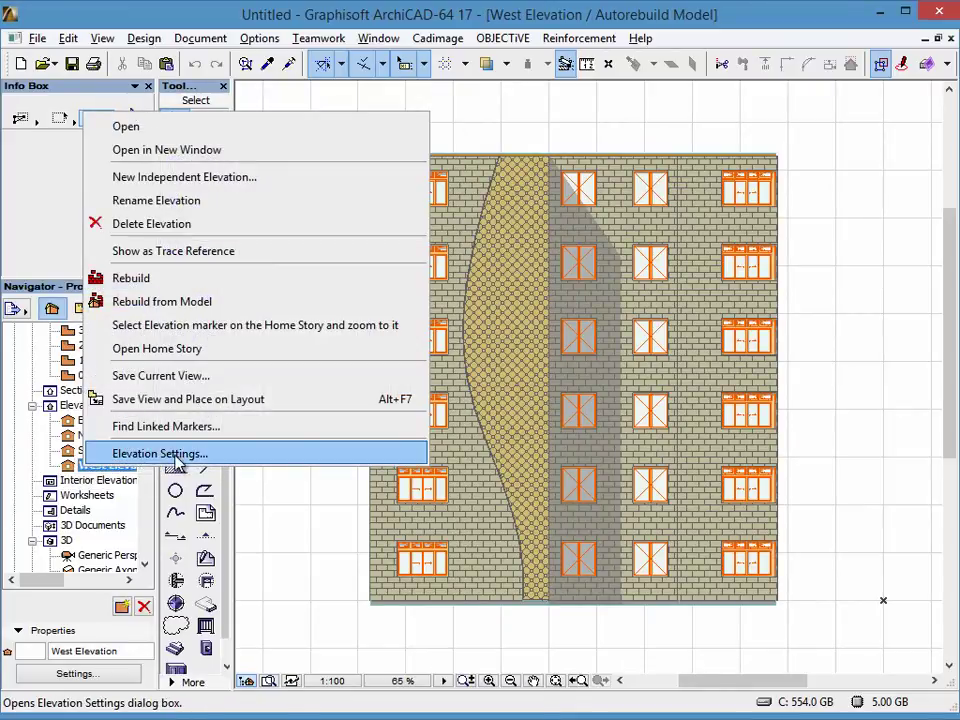
pyautogui.click(129, 453)
pyautogui.moveTo(552, 30); pyautogui.dragTo(352, 36)
pyautogui.moveTo(490, 50); pyautogui.dragTo(492, 49)
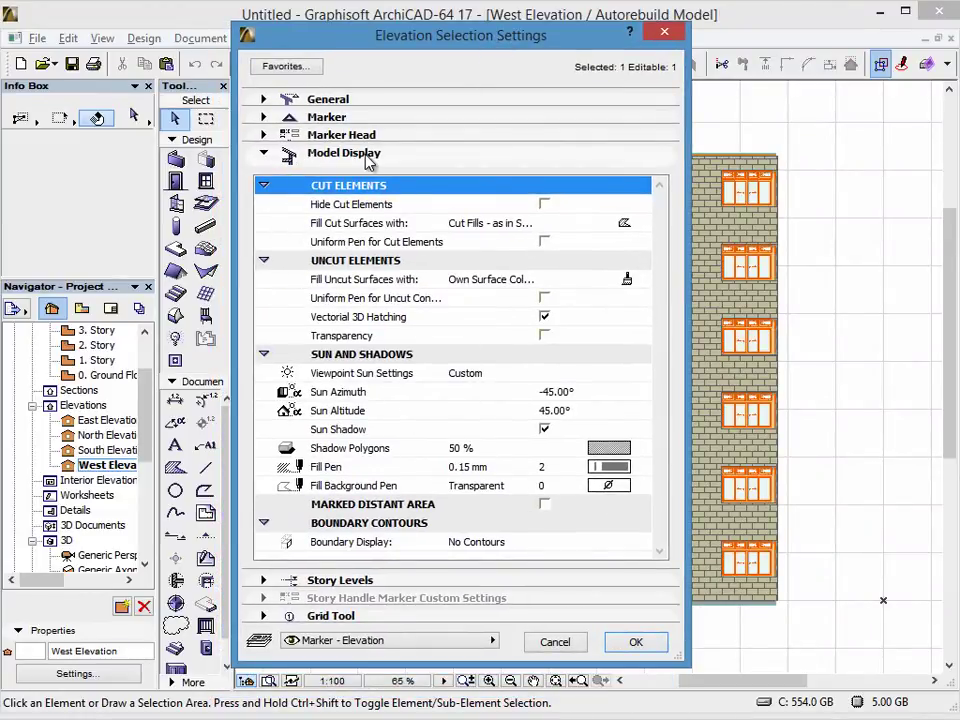
pyautogui.click(274, 155)
pyautogui.click(333, 175)
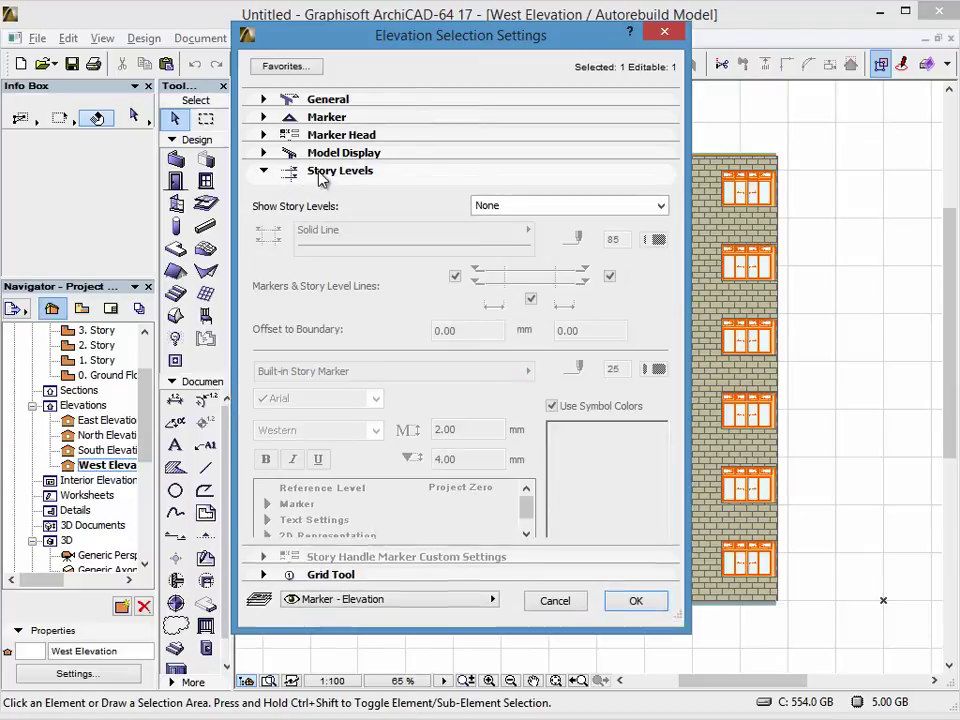
pyautogui.click(521, 208)
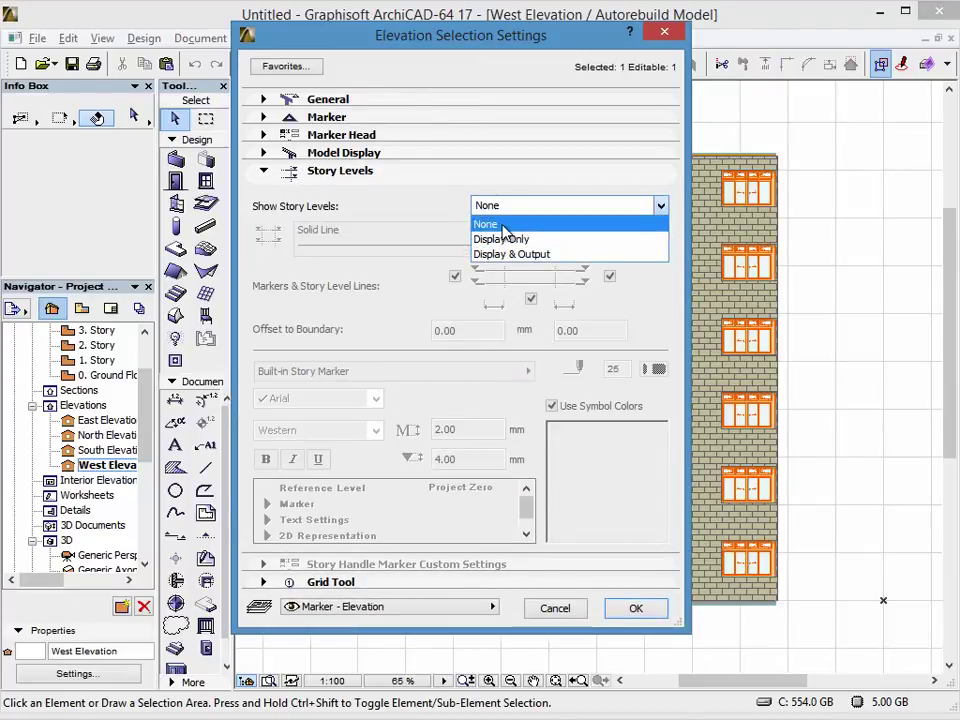
pyautogui.click(290, 177)
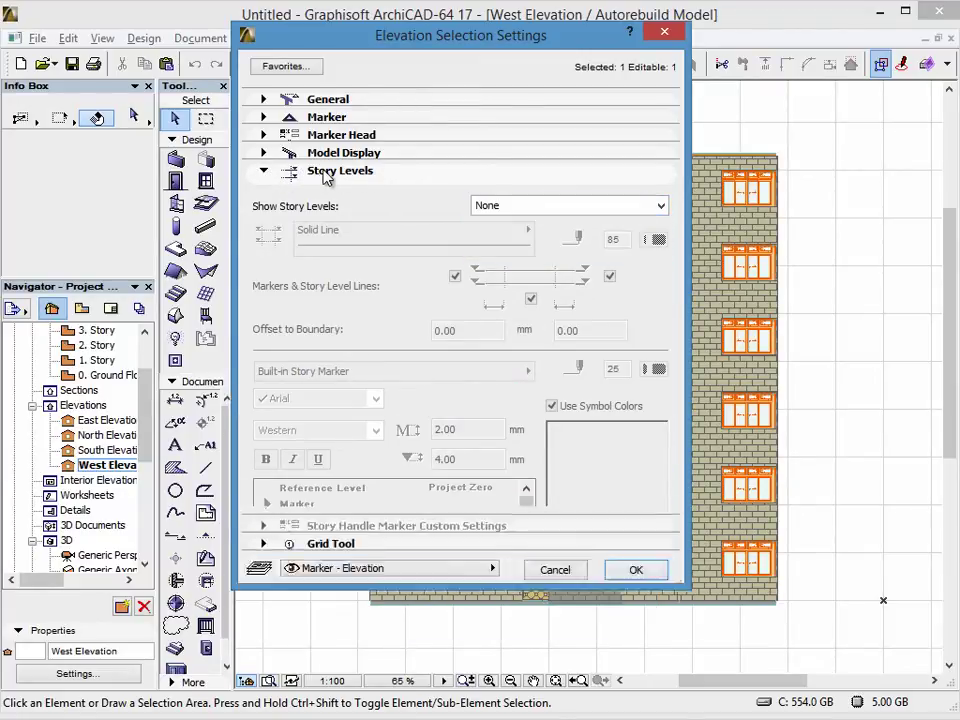
pyautogui.click(290, 172)
# Review the fill choices for uncut surfaces in the elevation's model display settings.
pyautogui.click(334, 152)
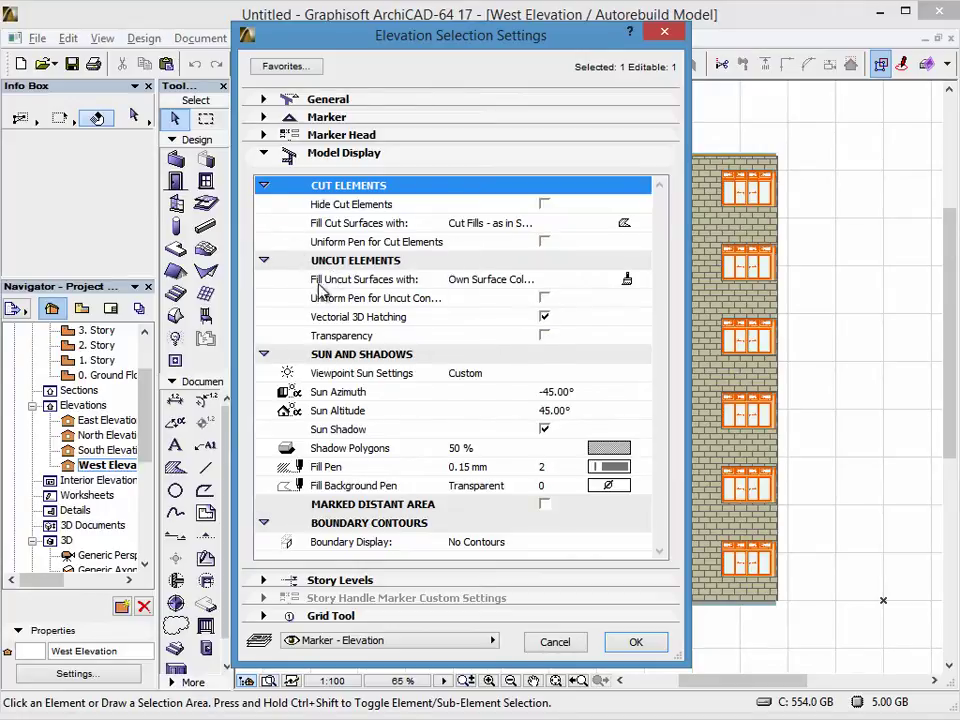
pyautogui.click(629, 280)
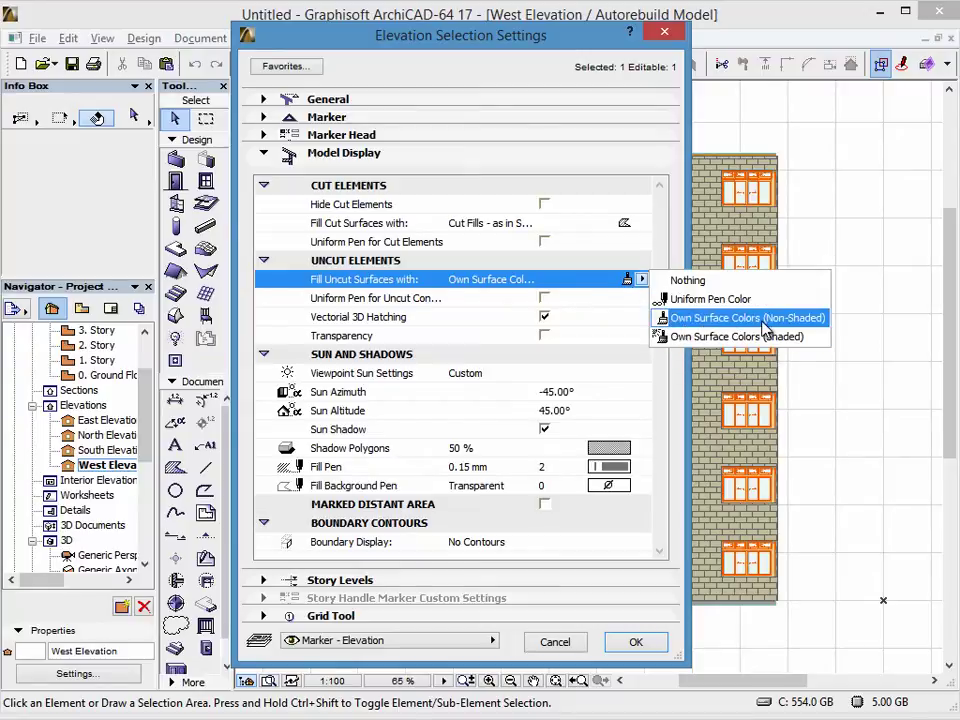
pyautogui.click(634, 279)
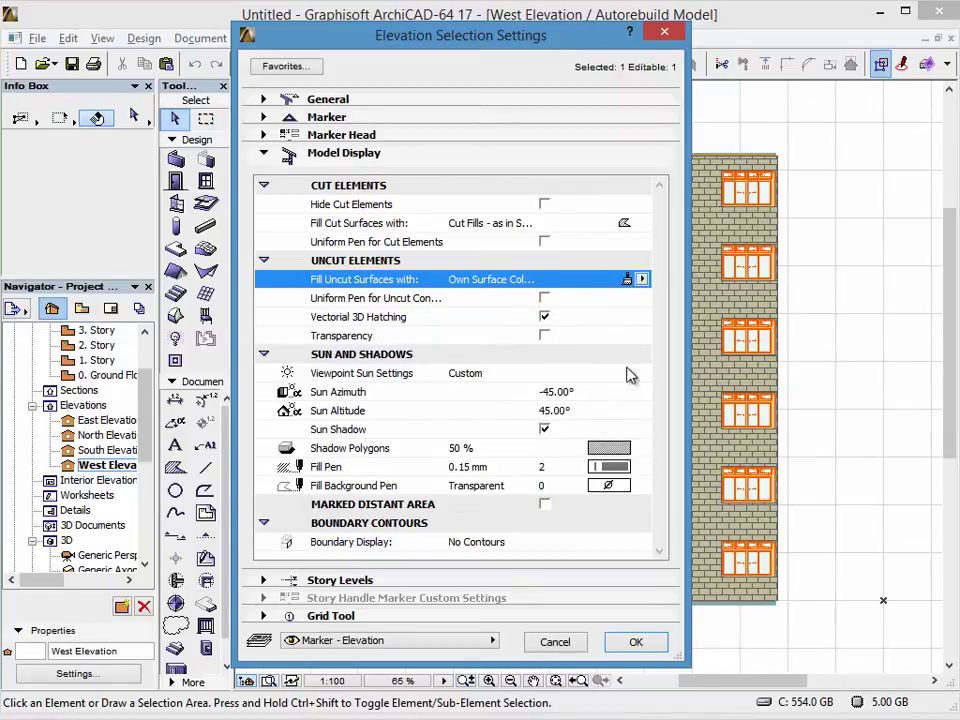
# Set the West Elevation's shadow polygon fill to 25 % and apply the settings to the elevation.
pyautogui.moveTo(432, 30)
pyautogui.mouseDown()
pyautogui.moveTo(390, 118)
pyautogui.moveTo(520, 268)
pyautogui.mouseUp()
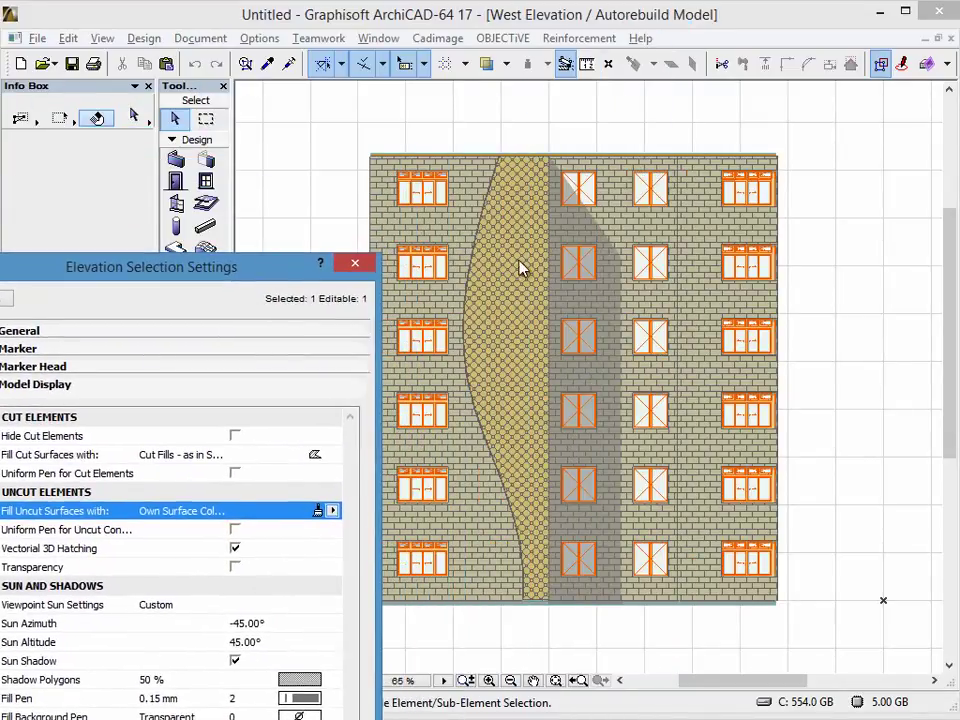
pyautogui.moveTo(227, 276)
pyautogui.mouseDown()
pyautogui.moveTo(355, 226)
pyautogui.moveTo(530, 34)
pyautogui.moveTo(538, 53)
pyautogui.mouseUp()
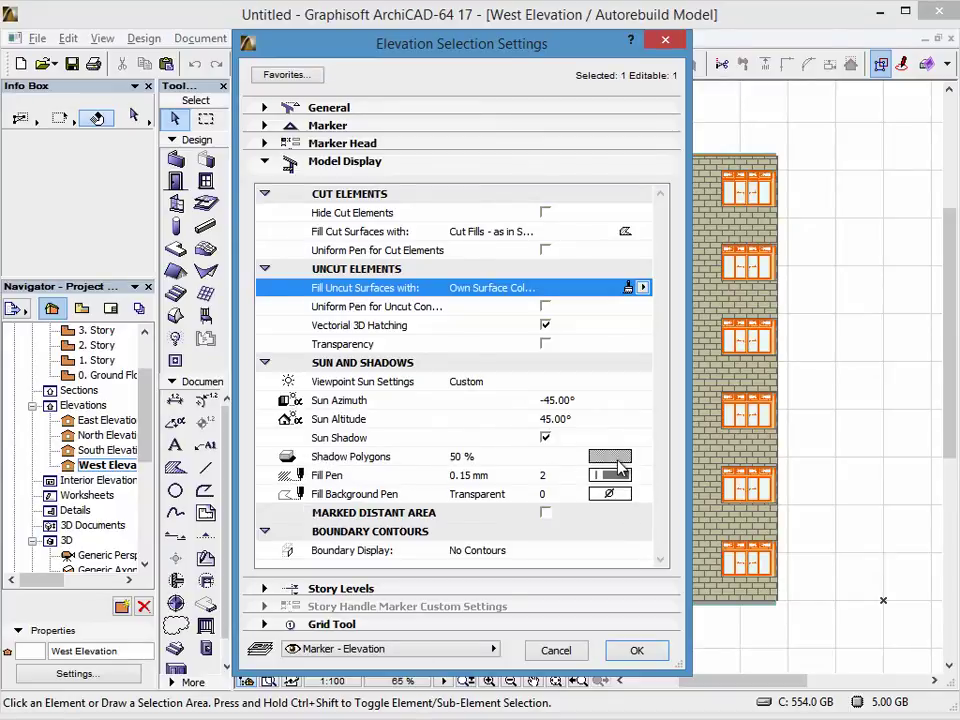
pyautogui.click(480, 456)
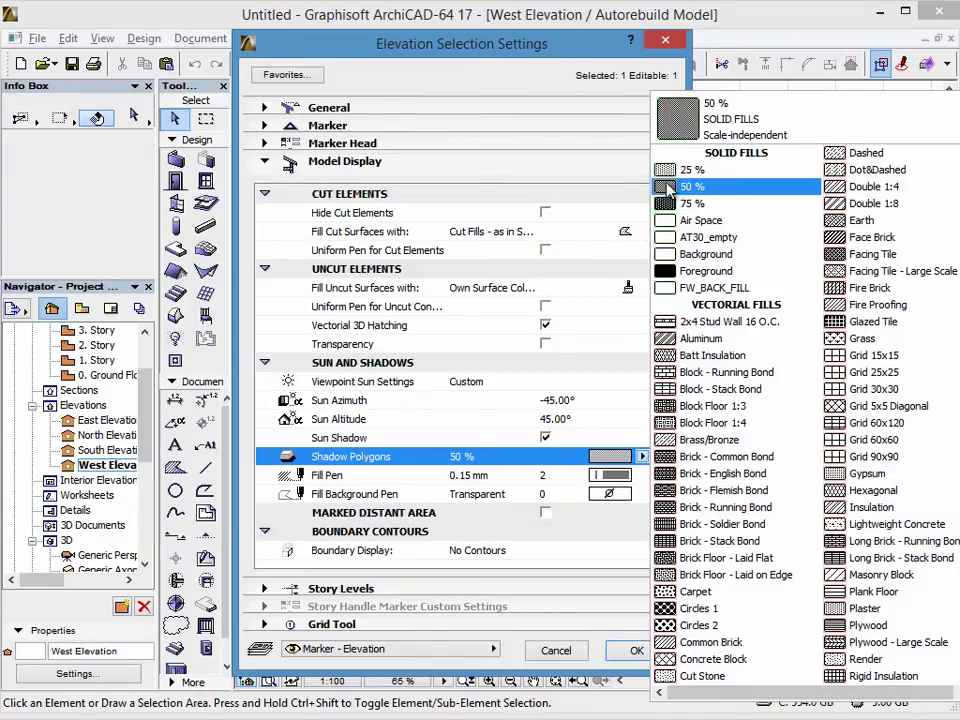
pyautogui.click(528, 78)
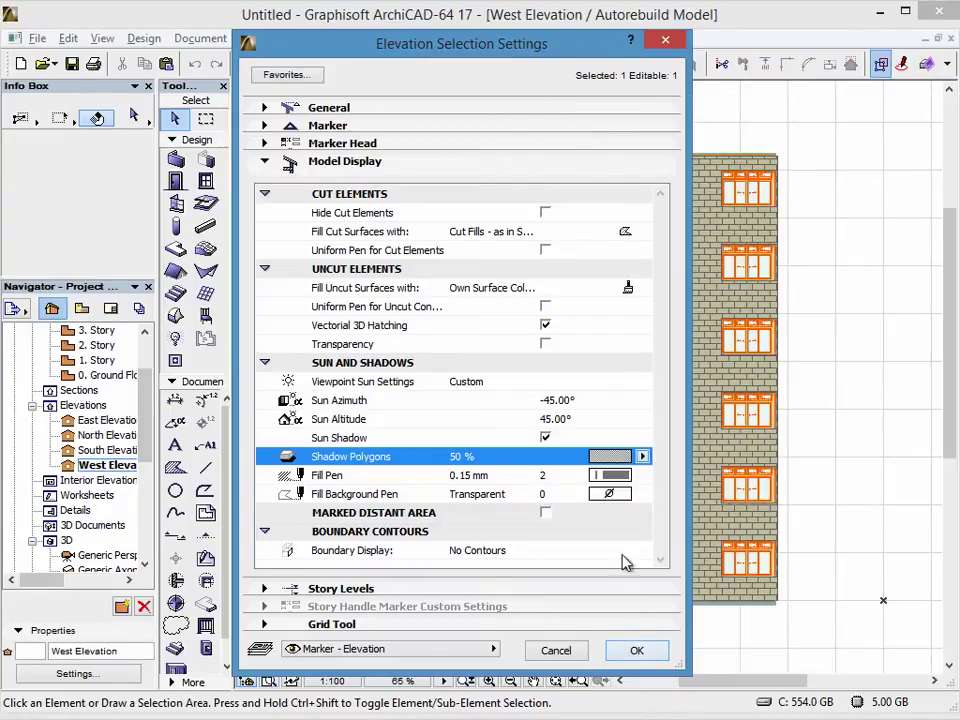
pyautogui.click(647, 457)
pyautogui.click(680, 167)
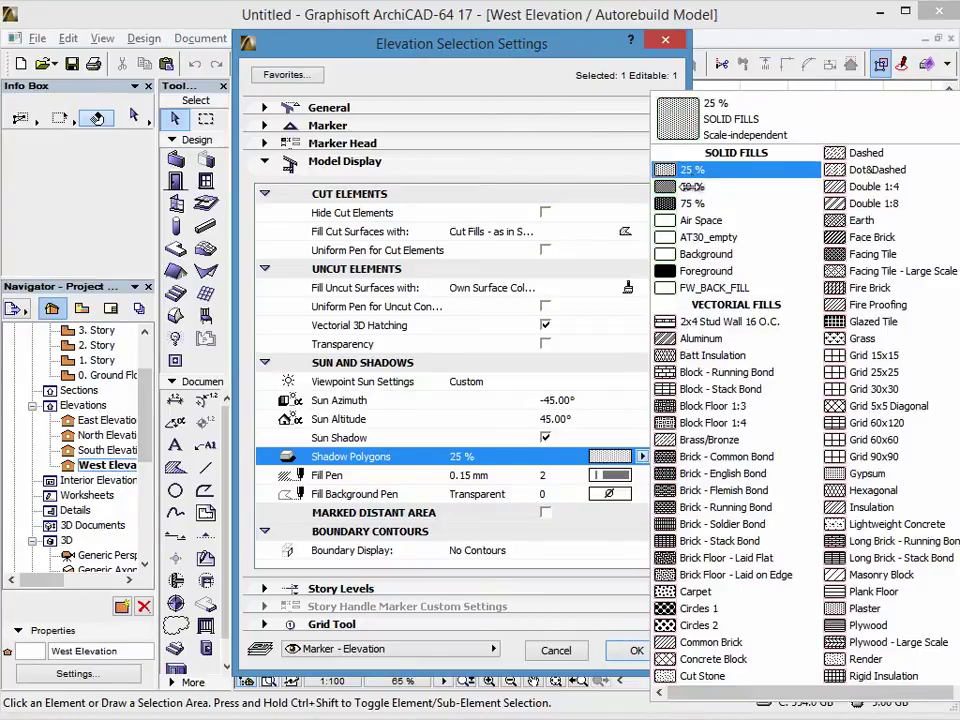
pyautogui.click(636, 650)
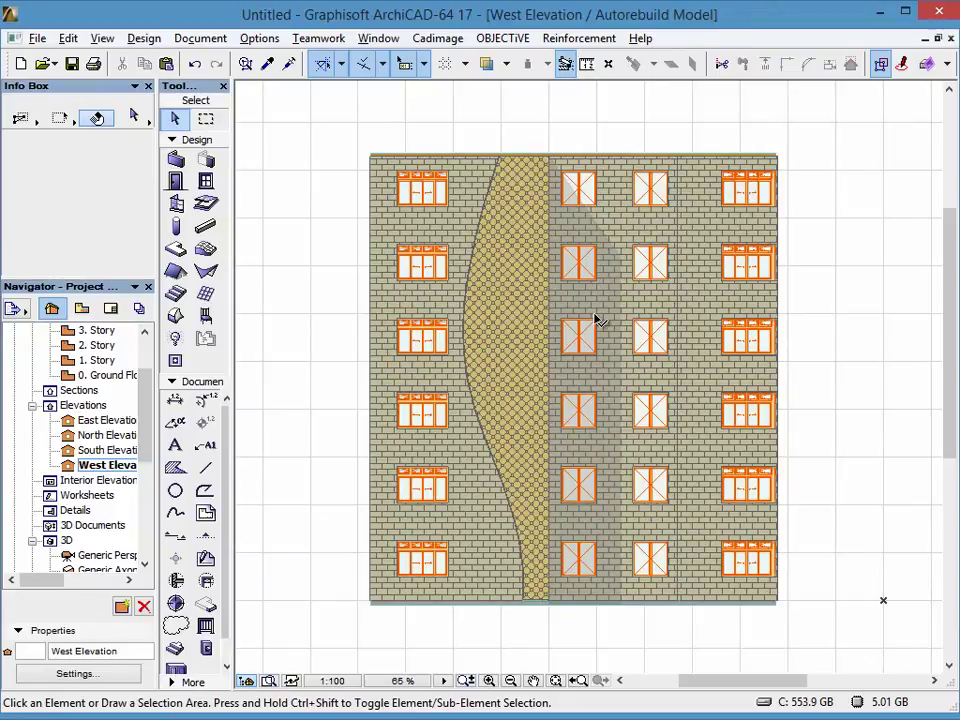
# Reopen the West Elevation's settings, try the 75 % shadow polygon fill, and apply the 50 % fill instead.
pyautogui.rightClick(84, 465)
pyautogui.click(200, 450)
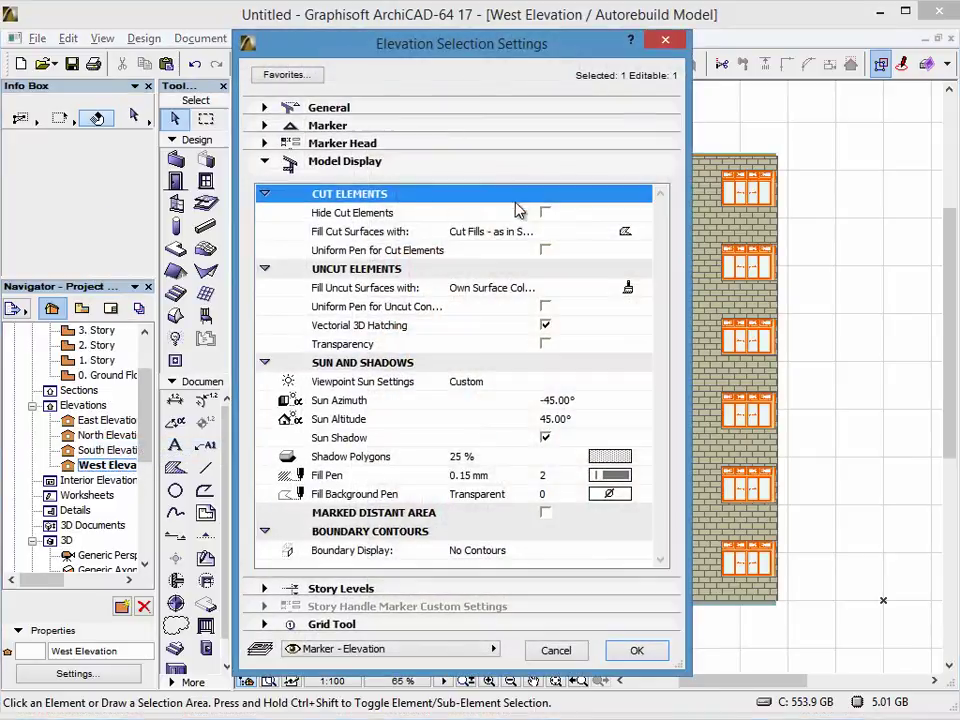
pyautogui.click(608, 456)
pyautogui.click(720, 204)
pyautogui.click(720, 204)
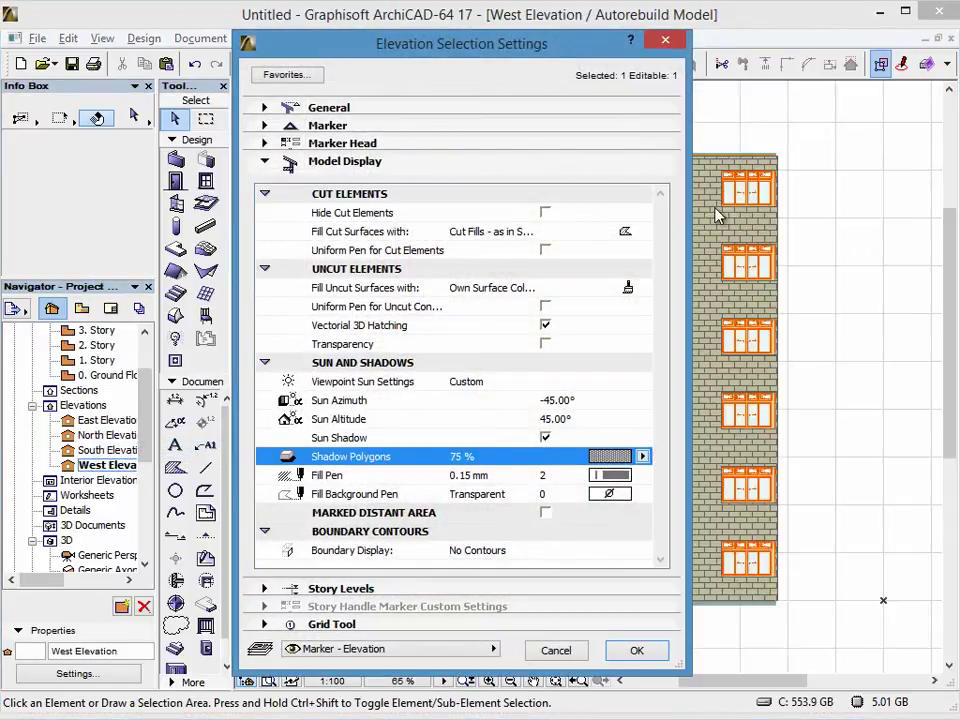
pyautogui.click(642, 456)
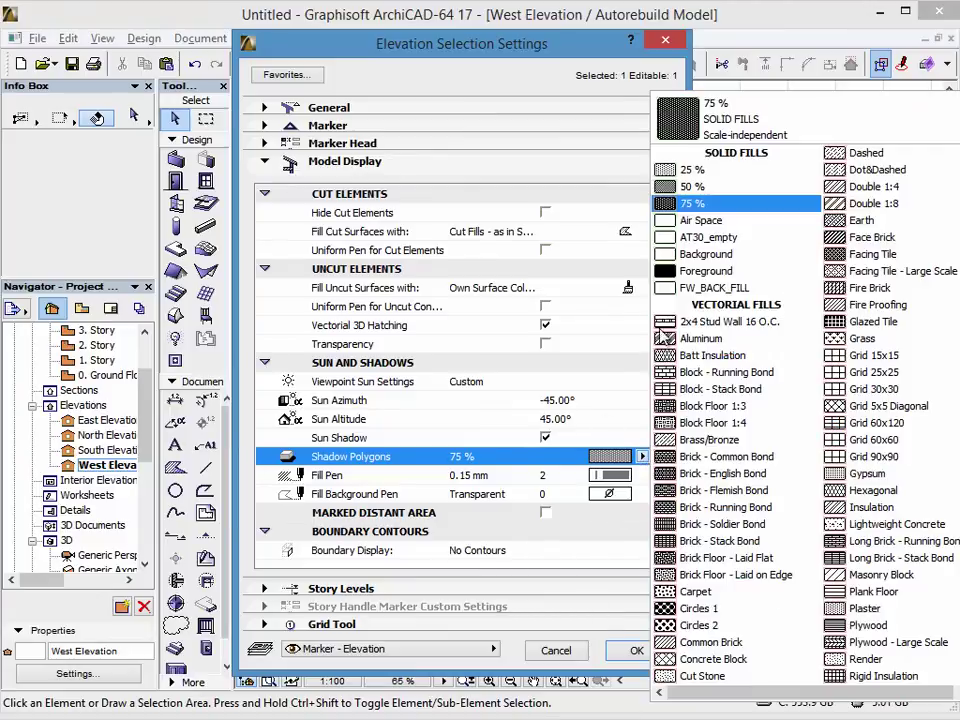
pyautogui.click(720, 187)
pyautogui.click(638, 651)
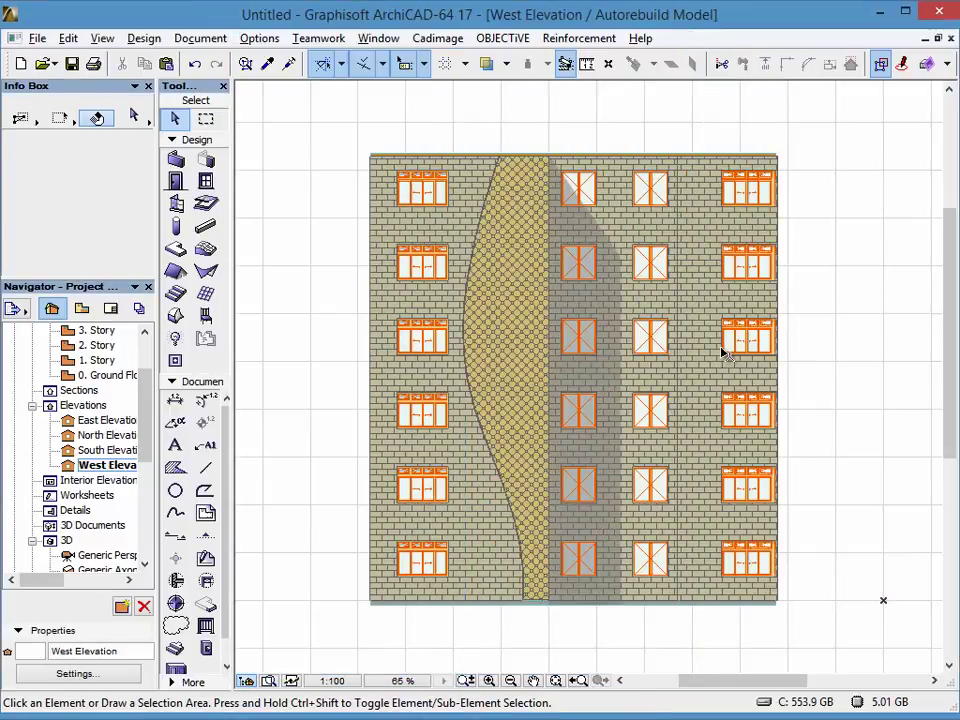
pyautogui.click(626, 134)
pyautogui.click(671, 195)
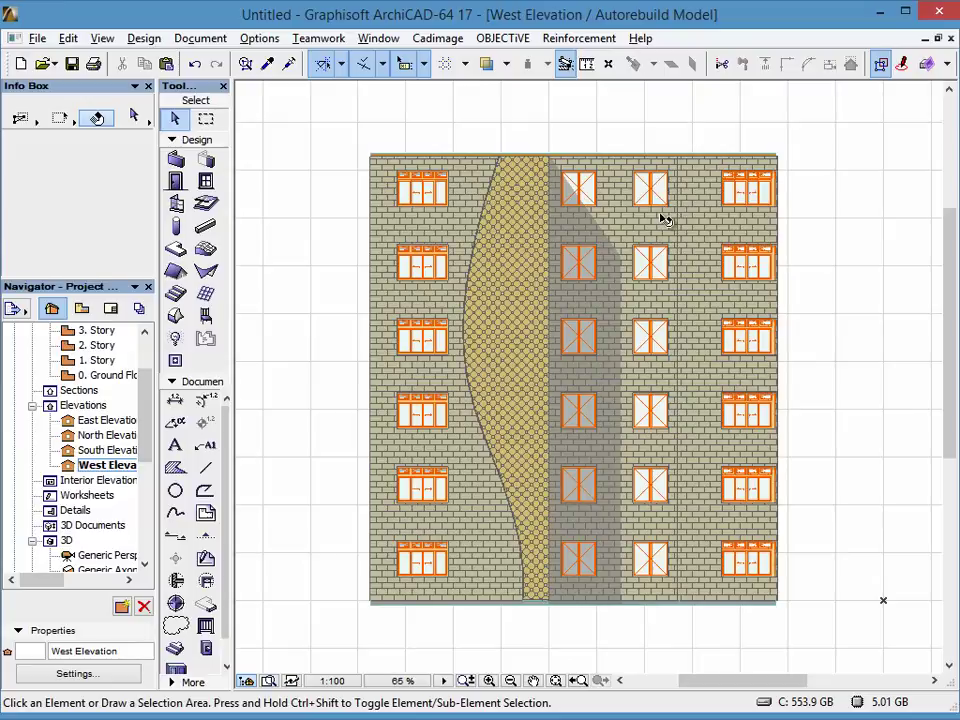